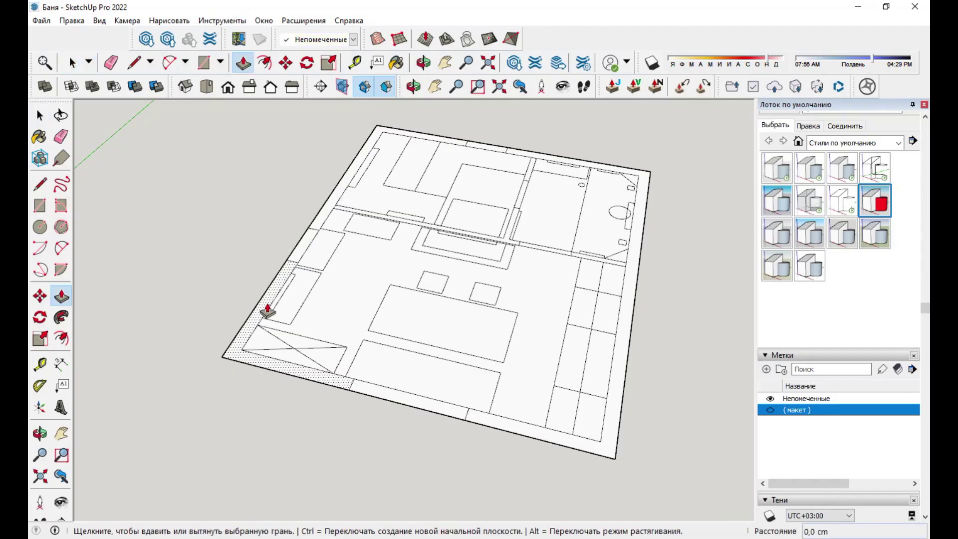
- Select the whole floor-plan drawing and orbit around it to inspect it
{"action": "middle_click_drag", "start_coordinate": [267, 311], "coordinate": [264, 322]}
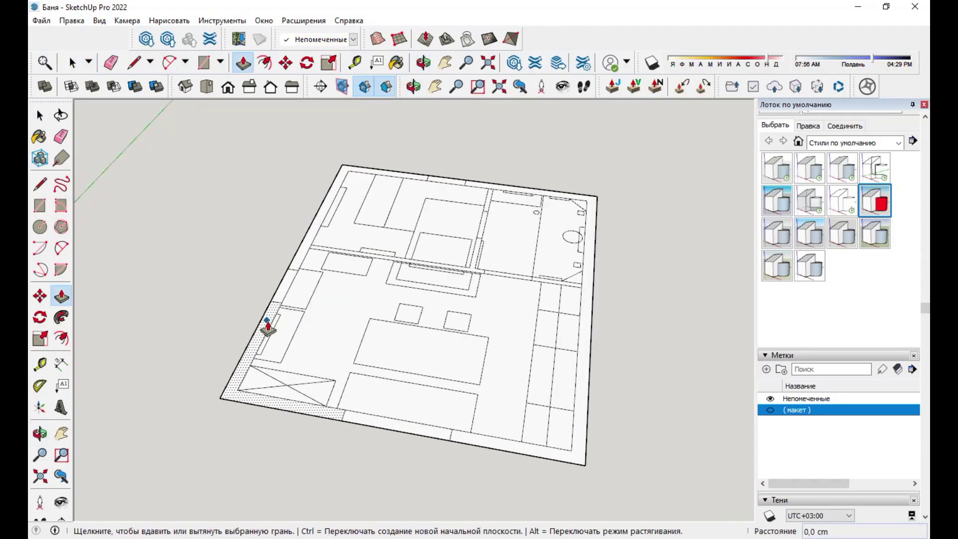
{"action": "key", "text": "space"}
{"action": "triple_click", "coordinate": [376, 348]}
{"action": "right_click", "coordinate": [391, 321]}
{"action": "key", "text": "Escape"}
{"action": "middle_click_drag", "start_coordinate": [391, 321], "coordinate": [562, 235]}
- Push/Pull the floor-plan face into a thin slab, orbiting to check its thickness
{"action": "key", "text": "r"}
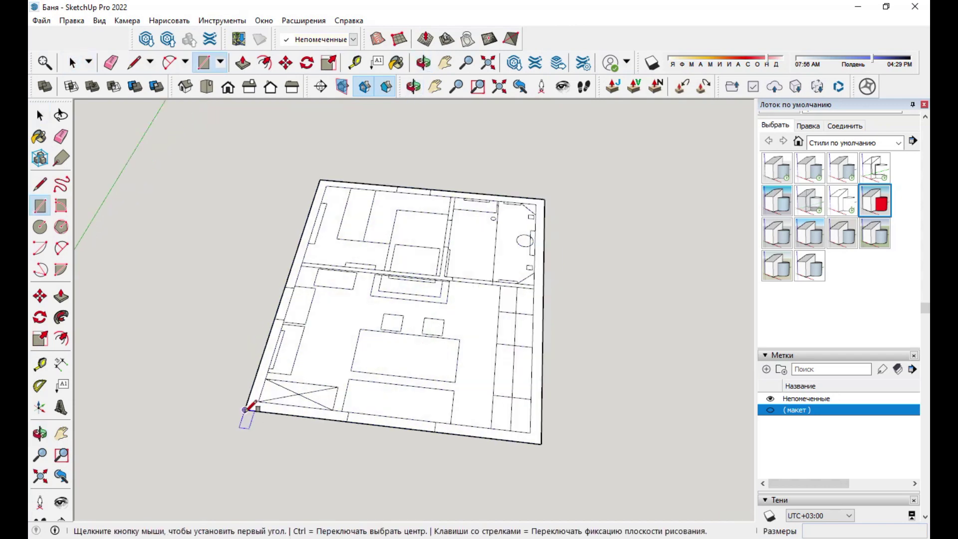
{"action": "left_click", "coordinate": [536, 204]}
{"action": "key", "text": "space"}
{"action": "middle_click_drag", "start_coordinate": [537, 203], "coordinate": [385, 312]}
{"action": "key", "text": "p"}
{"action": "left_click", "coordinate": [477, 241]}
{"action": "middle_click_drag", "start_coordinate": [477, 242], "coordinate": [483, 313]}
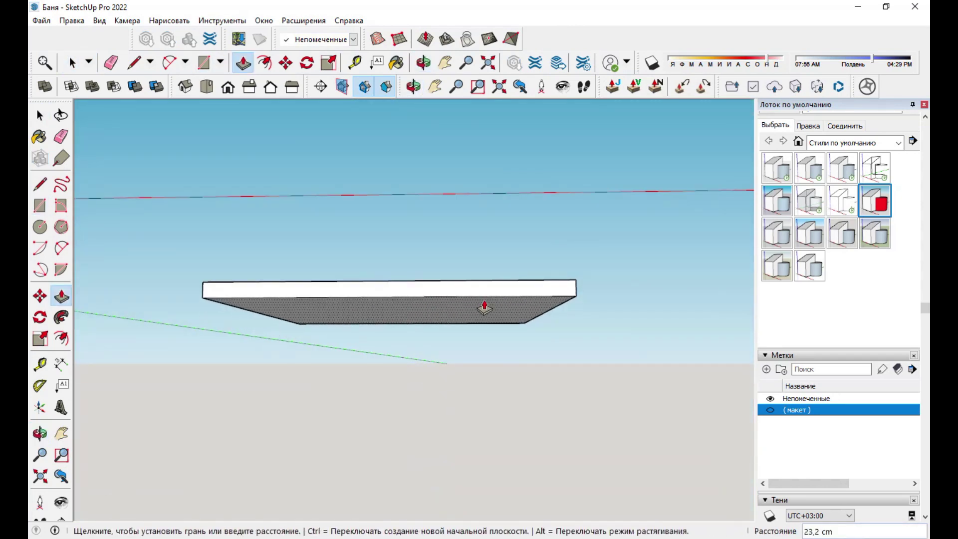
{"action": "mouse_move", "coordinate": [486, 305]}
{"action": "middle_mouse_down"}
{"action": "mouse_move", "coordinate": [451, 297]}
{"action": "mouse_move", "coordinate": [444, 385]}
{"action": "mouse_move", "coordinate": [481, 354]}
{"action": "mouse_move", "coordinate": [505, 459]}
{"action": "mouse_move", "coordinate": [462, 385]}
{"action": "mouse_move", "coordinate": [421, 406]}
{"action": "mouse_move", "coordinate": [487, 444]}
{"action": "mouse_move", "coordinate": [496, 402]}
{"action": "mouse_move", "coordinate": [528, 372]}
{"action": "mouse_move", "coordinate": [187, 454]}
{"action": "middle_mouse_up"}
- Draw the 600 × 500 cm footprint rectangle from the plan's inner bottom-left corner
{"action": "key", "text": "space"}
{"action": "right_click", "coordinate": [445, 385]}
{"action": "key", "text": "Escape"}
{"action": "left_click", "coordinate": [528, 372]}
{"action": "key", "text": "r"}
{"action": "left_click", "coordinate": [187, 455]}
{"action": "left_click", "coordinate": [500, 215]}
{"action": "left_click", "coordinate": [477, 482]}
{"action": "key", "text": "space"}
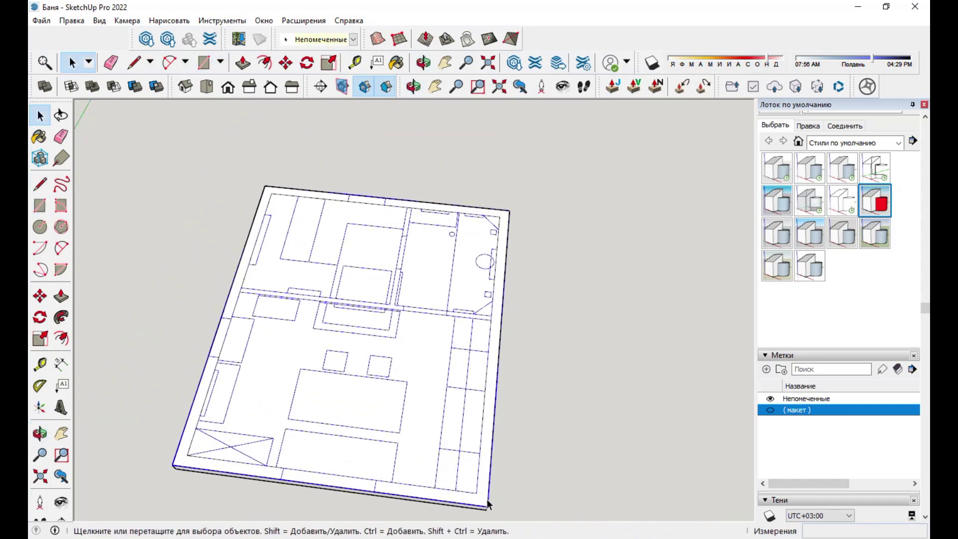
- Raise the plan's whole border into walls, then undo that attempt
{"action": "key", "text": "p"}
{"action": "left_click", "coordinate": [482, 503]}
{"action": "mouse_move", "coordinate": [491, 474]}
{"action": "middle_mouse_down"}
{"action": "mouse_move", "coordinate": [496, 417]}
{"action": "mouse_move", "coordinate": [481, 412]}
{"action": "middle_mouse_up"}
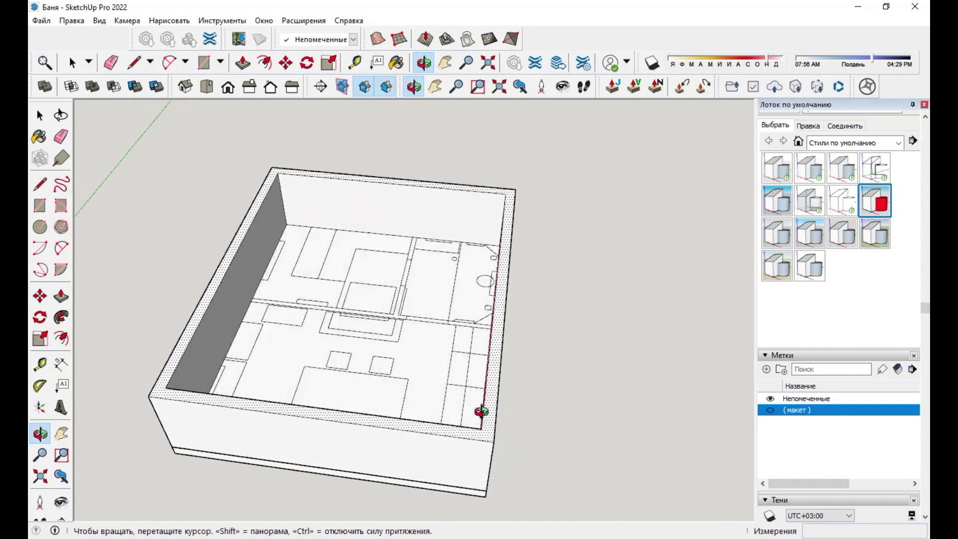
{"action": "key", "text": "ctrl+z"}
{"action": "scroll", "coordinate": [370, 468], "scroll_direction": "up", "scroll_amount": 2}
{"action": "key", "text": "l"}
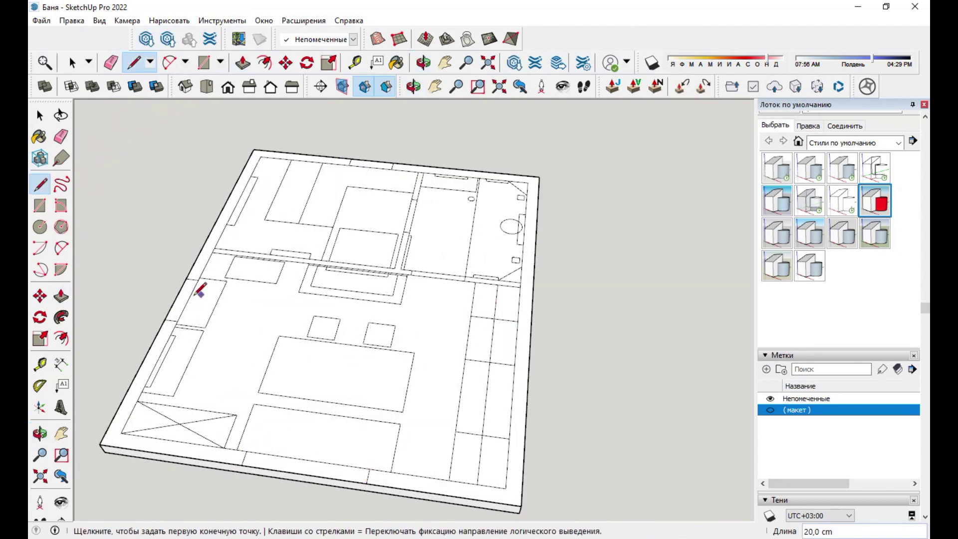
- Push/Pull the plan's left strip up into a wall
{"action": "key", "text": "p"}
{"action": "left_click", "coordinate": [160, 342]}
{"action": "mouse_move", "coordinate": [161, 342]}
{"action": "middle_mouse_down"}
{"action": "mouse_move", "coordinate": [247, 271]}
{"action": "mouse_move", "coordinate": [195, 188]}
{"action": "middle_mouse_up"}
{"action": "middle_click_drag", "start_coordinate": [260, 230], "coordinate": [313, 207]}
{"action": "scroll", "coordinate": [301, 220], "scroll_direction": "up", "scroll_amount": 3}
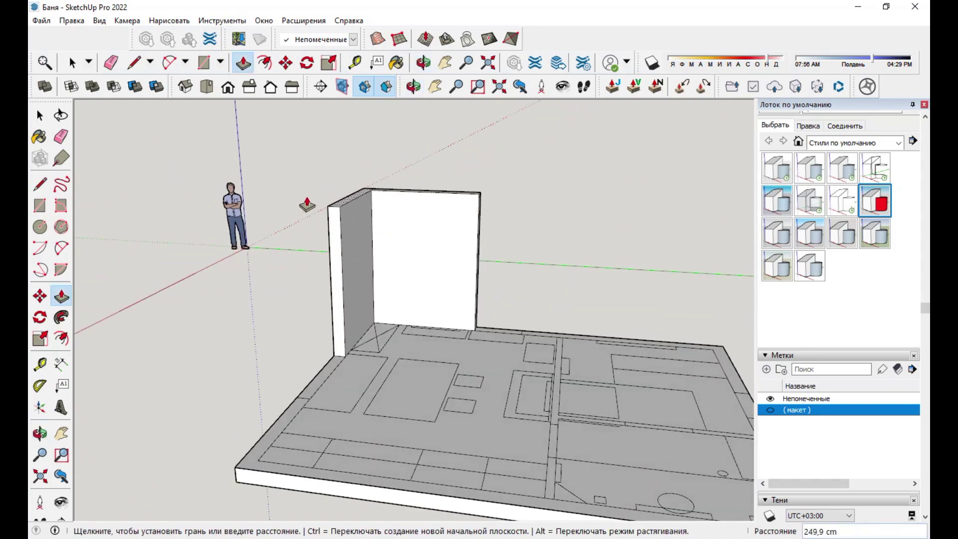
{"action": "mouse_move", "coordinate": [308, 204]}
{"action": "middle_mouse_down"}
{"action": "mouse_move", "coordinate": [335, 367]}
{"action": "mouse_move", "coordinate": [201, 399]}
{"action": "middle_mouse_up"}
- Raise the plan's right strip into a second wall
{"action": "key", "text": "l"}
{"action": "left_click", "coordinate": [642, 330]}
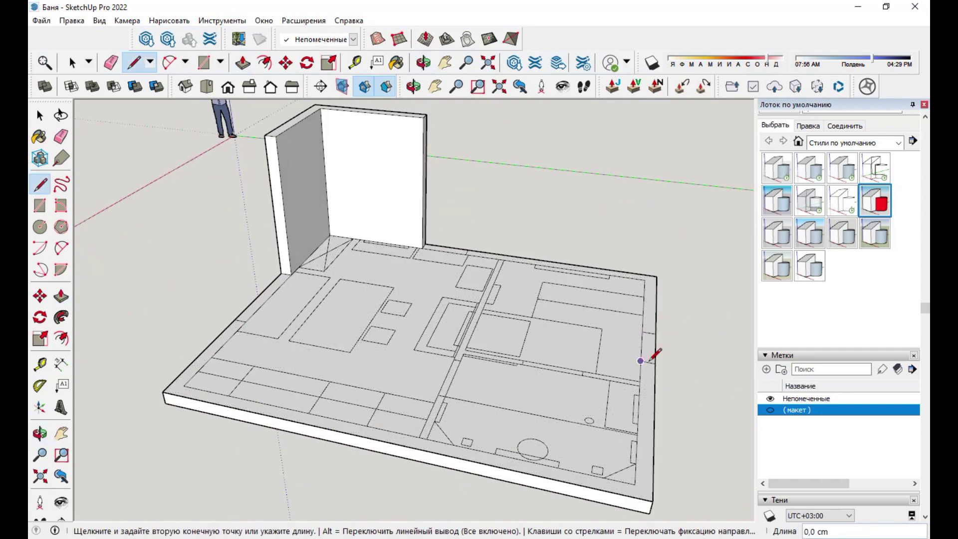
{"action": "key", "text": "p"}
{"action": "double_click", "coordinate": [648, 330]}
{"action": "mouse_move", "coordinate": [649, 329]}
{"action": "middle_mouse_down"}
{"action": "mouse_move", "coordinate": [424, 310]}
{"action": "mouse_move", "coordinate": [531, 359]}
{"action": "mouse_move", "coordinate": [406, 442]}
{"action": "middle_mouse_up"}
- Push the front wall piece 90 cm, raise the small floor piece, and select the whole room
{"action": "left_click", "coordinate": [532, 358]}
{"action": "type", "text": "0"}
{"action": "key", "text": "Return"}
{"action": "mouse_move", "coordinate": [484, 177]}
{"action": "middle_mouse_down"}
{"action": "mouse_move", "coordinate": [490, 250]}
{"action": "mouse_move", "coordinate": [462, 320]}
{"action": "mouse_move", "coordinate": [470, 317]}
{"action": "middle_mouse_up"}
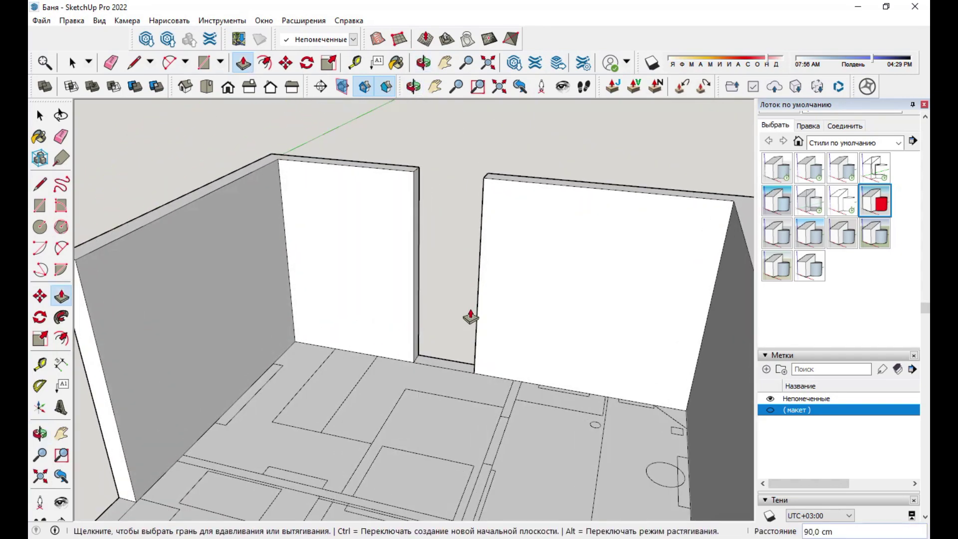
{"action": "left_click", "coordinate": [443, 368]}
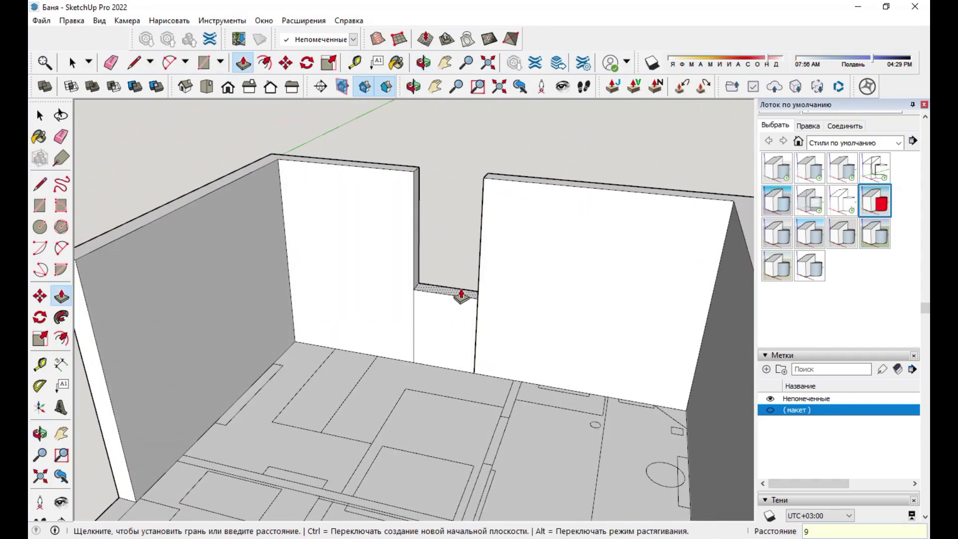
{"action": "middle_click_drag", "start_coordinate": [461, 295], "coordinate": [577, 352]}
{"action": "key", "text": "space"}
{"action": "triple_click", "coordinate": [577, 353]}
{"action": "right_click", "coordinate": [577, 353]}
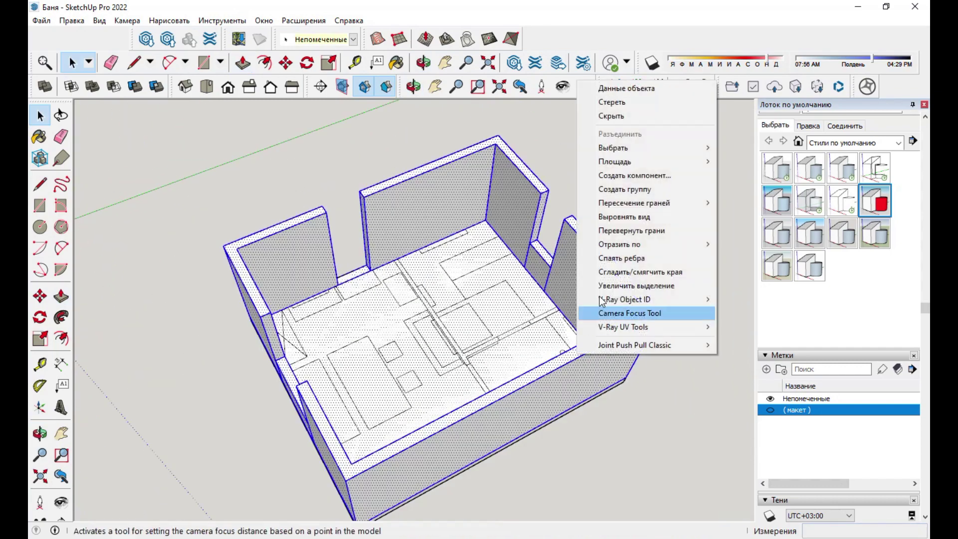
- Group the walls and floor together into one object
{"action": "left_click", "coordinate": [623, 192]}
{"action": "middle_click_drag", "start_coordinate": [623, 192], "coordinate": [496, 263]}
{"action": "scroll", "coordinate": [338, 331], "scroll_direction": "up", "scroll_amount": 5}
{"action": "scroll", "coordinate": [333, 344], "scroll_direction": "up", "scroll_amount": 3}
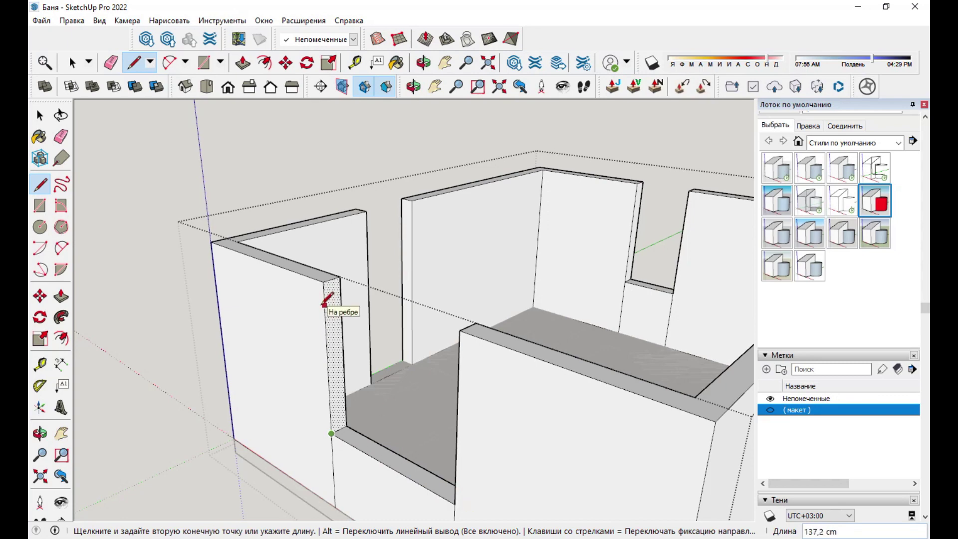
{"action": "middle_click_drag", "start_coordinate": [330, 278], "coordinate": [353, 210]}
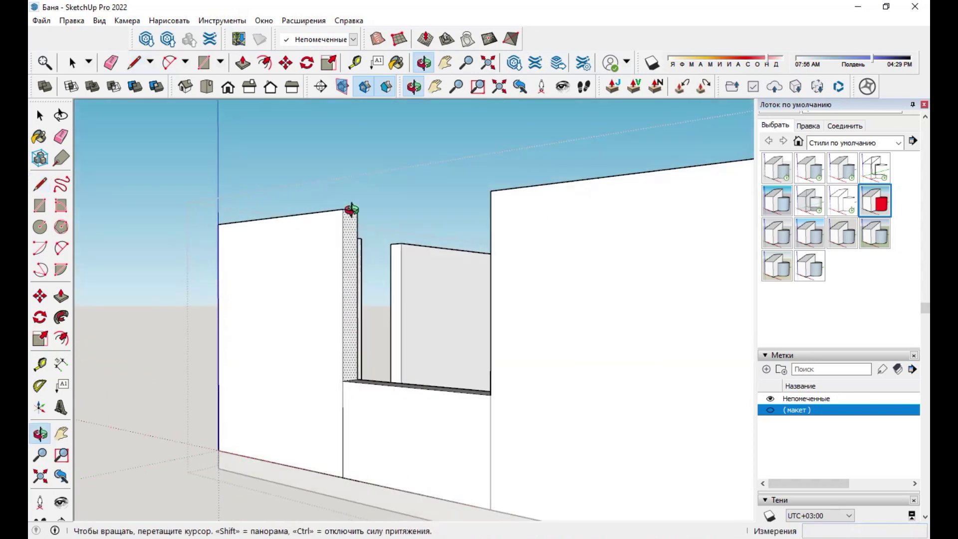
- Form the door opening by extending the wall piece above the door across the gap
{"action": "key", "text": "space"}
{"action": "key", "text": "p"}
{"action": "scroll", "coordinate": [493, 399], "scroll_direction": "down", "scroll_amount": 5}
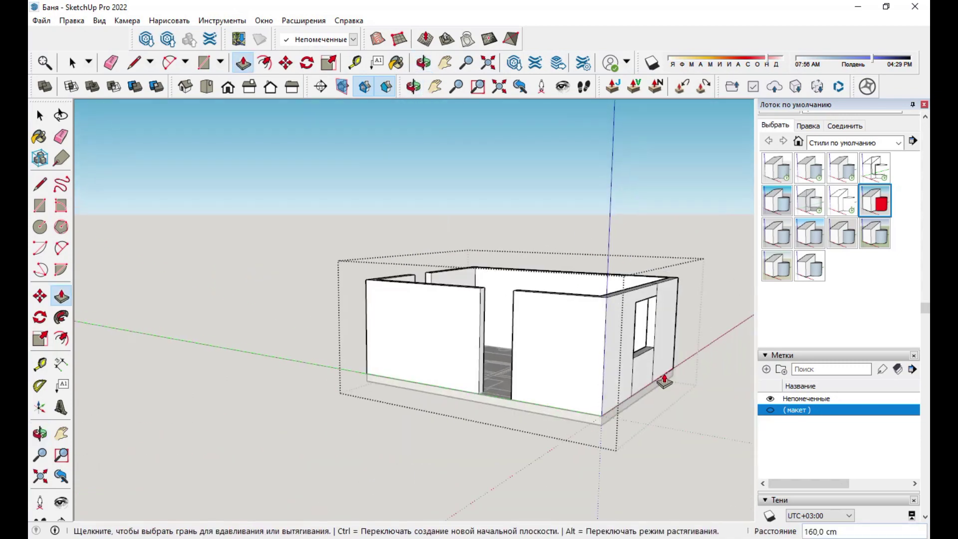
{"action": "key", "text": "l"}
{"action": "scroll", "coordinate": [459, 399], "scroll_direction": "up", "scroll_amount": 5}
{"action": "left_click", "coordinate": [459, 400]}
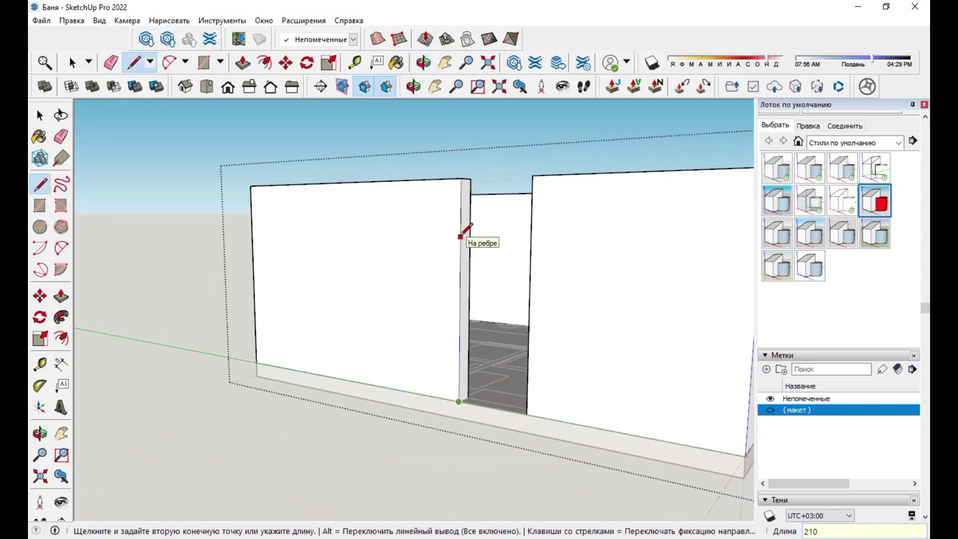
{"action": "key", "text": "space"}
{"action": "key", "text": "p"}
{"action": "left_click", "coordinate": [530, 302]}
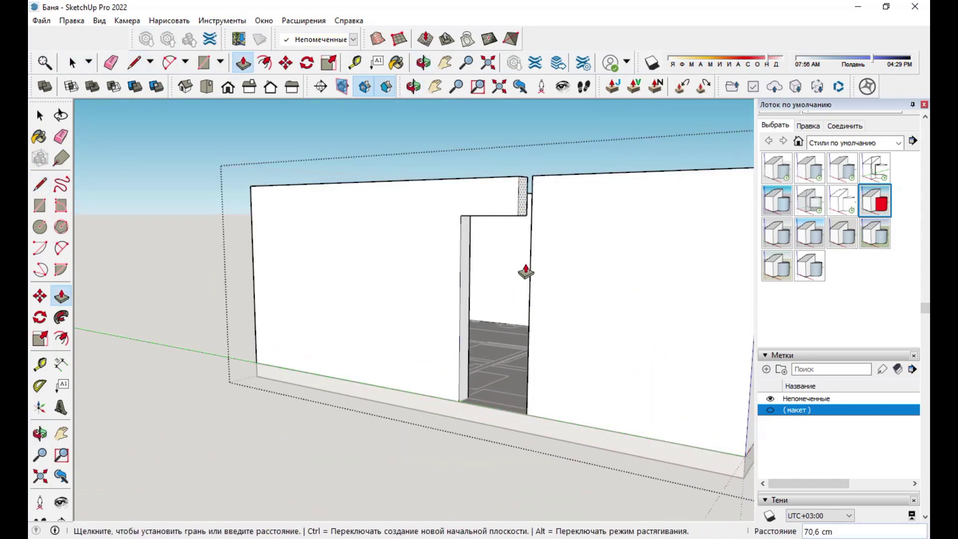
{"action": "middle_click_drag", "start_coordinate": [514, 252], "coordinate": [534, 301]}
- Narrow the window opening by pushing the wall piece beside the window sill
{"action": "scroll", "coordinate": [534, 302], "scroll_direction": "down", "scroll_amount": 5}
{"action": "key", "text": "l"}
{"action": "scroll", "coordinate": [321, 299], "scroll_direction": "up", "scroll_amount": 5}
{"action": "left_click", "coordinate": [312, 328]}
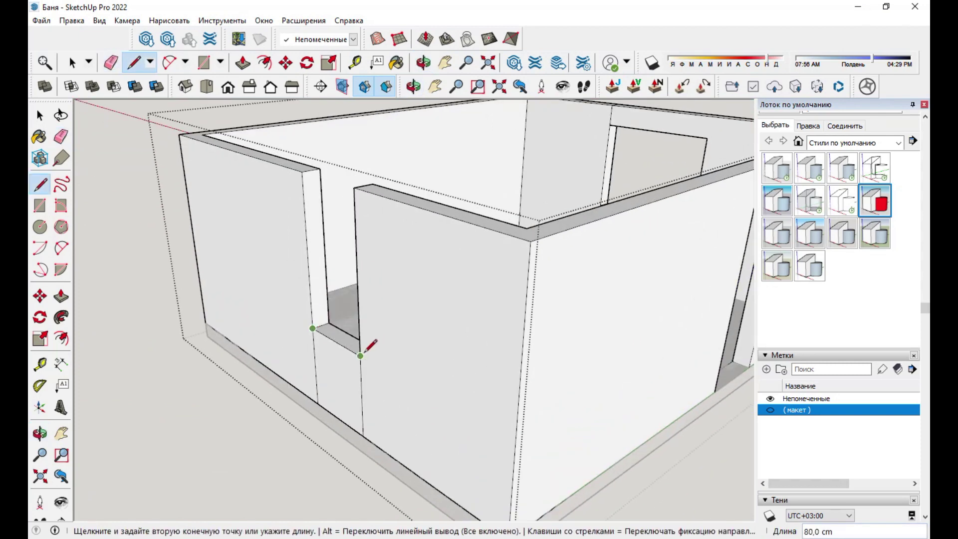
{"action": "middle_click_drag", "start_coordinate": [309, 253], "coordinate": [339, 178]}
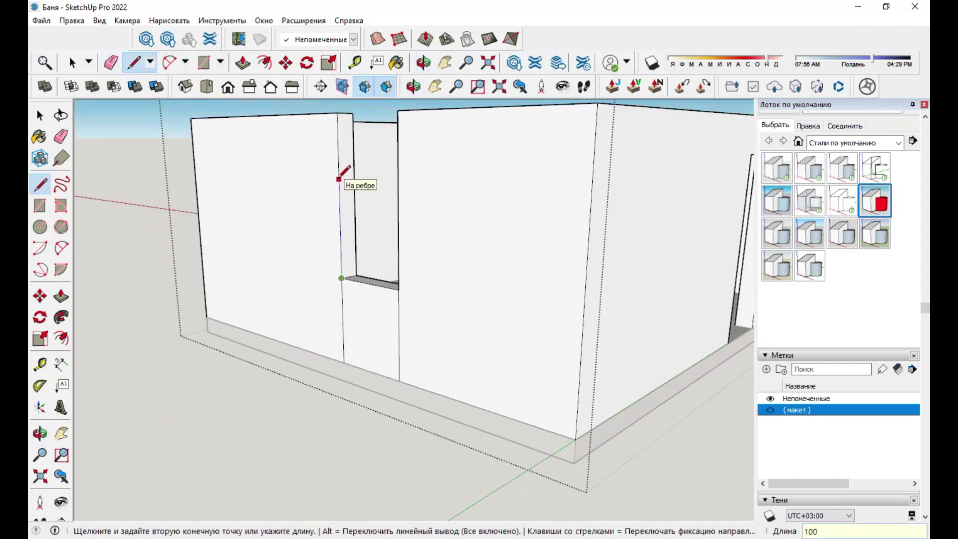
{"action": "key", "text": "p"}
{"action": "left_click", "coordinate": [349, 179]}
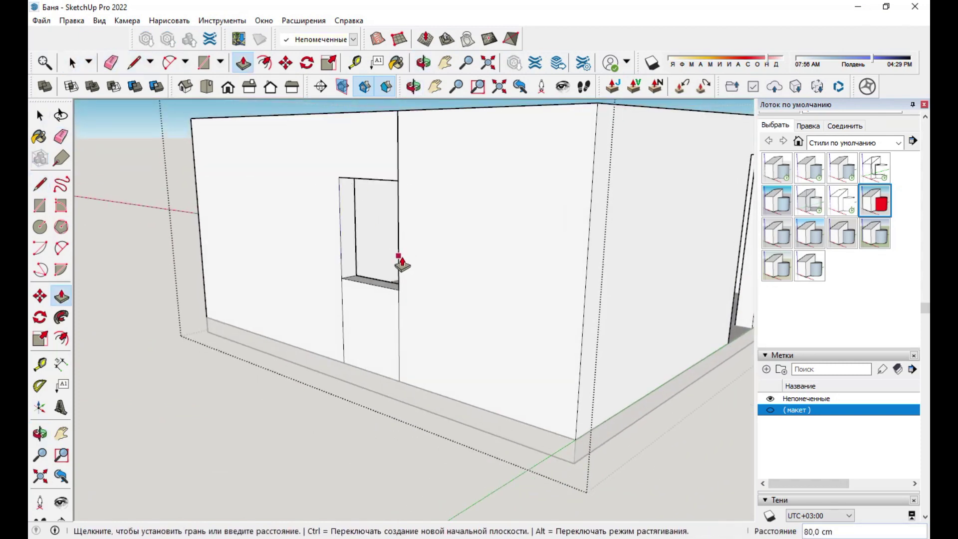
{"action": "left_click", "coordinate": [398, 261]}
{"action": "key", "text": "e"}
{"action": "middle_click_drag", "start_coordinate": [398, 261], "coordinate": [457, 230]}
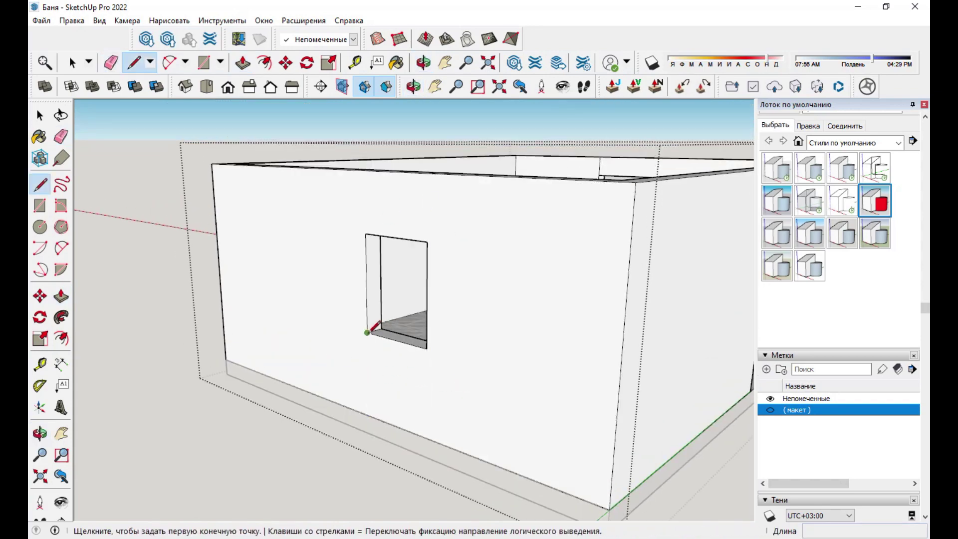
- Orbit around and inside the building to check the new door and window openings
{"action": "key", "text": "e"}
{"action": "scroll", "coordinate": [366, 244], "scroll_direction": "down", "scroll_amount": 5}
{"action": "middle_click_drag", "start_coordinate": [366, 245], "coordinate": [419, 342]}
{"action": "scroll", "coordinate": [737, 188], "scroll_direction": "up", "scroll_amount": 3}
{"action": "scroll", "coordinate": [684, 195], "scroll_direction": "up", "scroll_amount": 3}
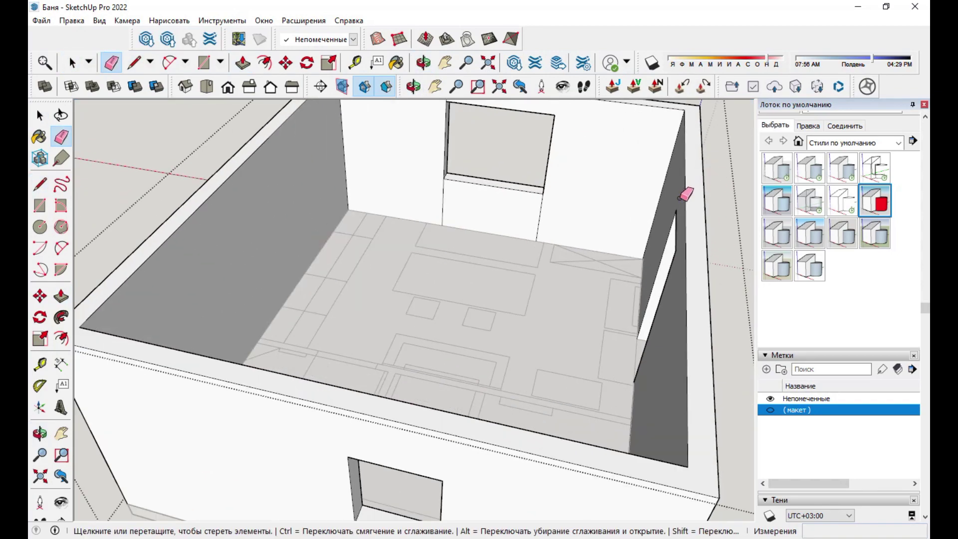
{"action": "mouse_move", "coordinate": [413, 199]}
{"action": "middle_mouse_down"}
{"action": "mouse_move", "coordinate": [447, 154]}
{"action": "mouse_move", "coordinate": [456, 171]}
{"action": "mouse_move", "coordinate": [278, 278]}
{"action": "mouse_move", "coordinate": [179, 302]}
{"action": "mouse_move", "coordinate": [412, 359]}
{"action": "middle_mouse_up"}
{"action": "scroll", "coordinate": [178, 302], "scroll_direction": "down", "scroll_amount": 5}
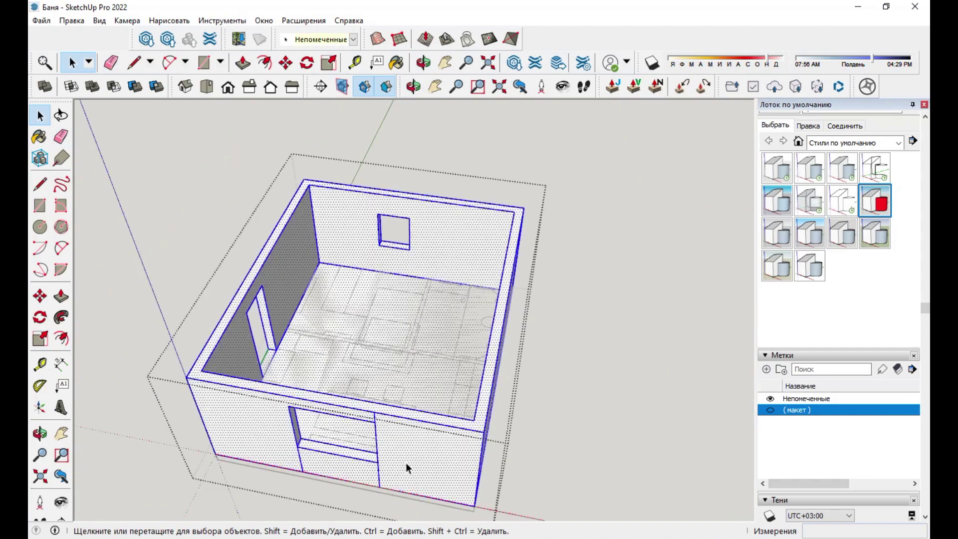
{"action": "scroll", "coordinate": [297, 455], "scroll_direction": "up", "scroll_amount": 3}
{"action": "key", "text": "space"}
{"action": "scroll", "coordinate": [419, 399], "scroll_direction": "down", "scroll_amount": 4}
{"action": "middle_click_drag", "start_coordinate": [419, 399], "coordinate": [442, 364]}
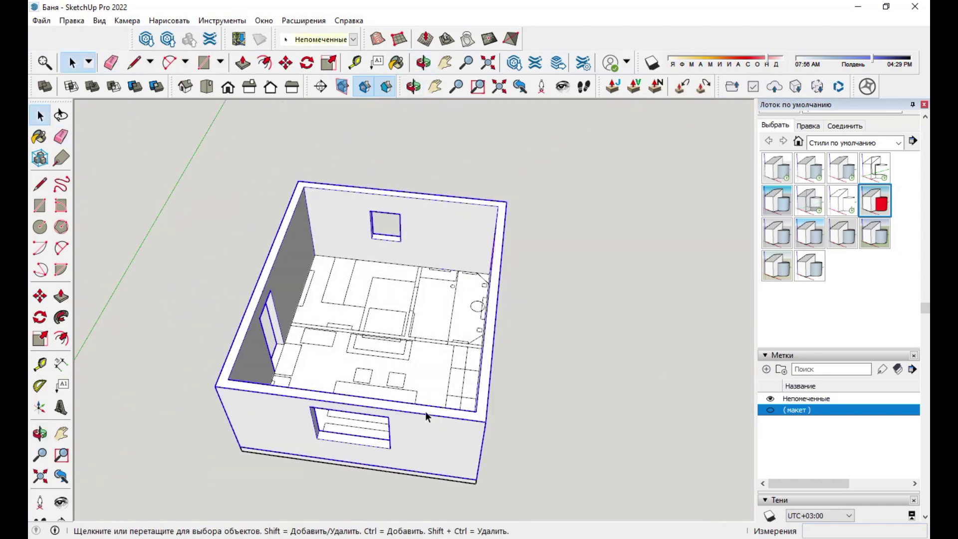
{"action": "scroll", "coordinate": [324, 351], "scroll_direction": "up", "scroll_amount": 6}
- Start the 500 × 10 cm partition strip rectangle on the interior floor
{"action": "key", "text": "r"}
{"action": "left_click", "coordinate": [631, 342]}
{"action": "scroll", "coordinate": [396, 352], "scroll_direction": "up", "scroll_amount": 2}
{"action": "scroll", "coordinate": [246, 374], "scroll_direction": "up", "scroll_amount": 2}
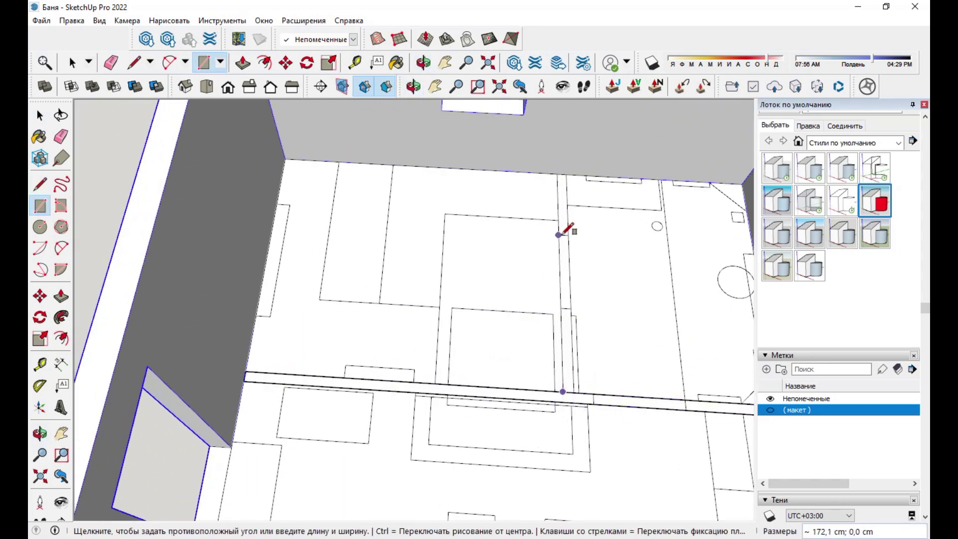
- Finish the partition strip rectangle and raise it to 250 cm
{"action": "left_click", "coordinate": [571, 309]}
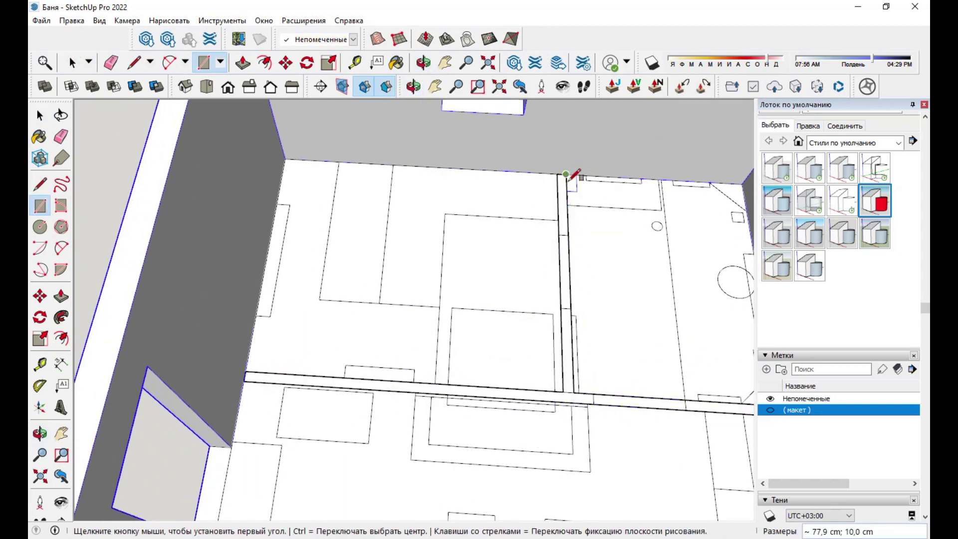
{"action": "scroll", "coordinate": [575, 175], "scroll_direction": "down", "scroll_amount": 3}
{"action": "middle_click_drag", "start_coordinate": [574, 174], "coordinate": [500, 220]}
{"action": "key", "text": "p"}
{"action": "left_click", "coordinate": [500, 236]}
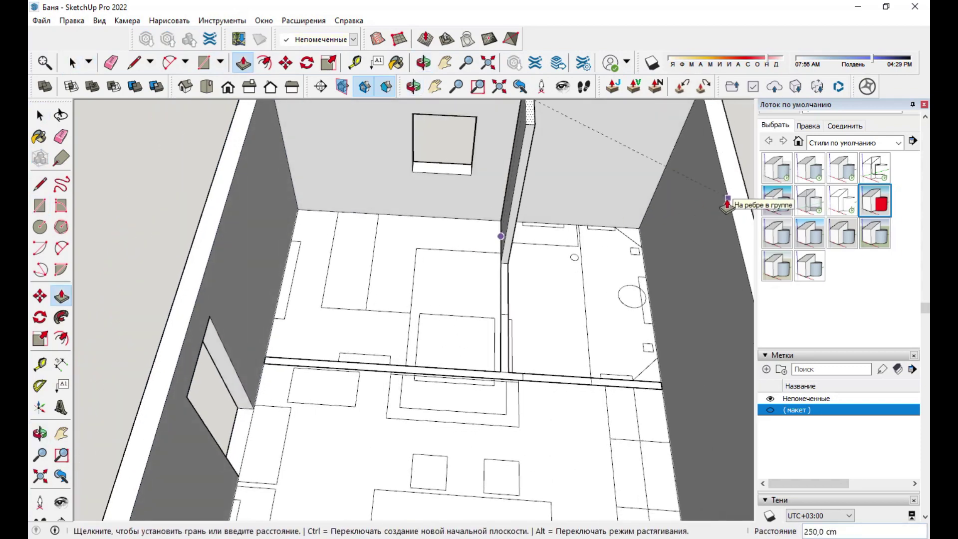
{"action": "mouse_move", "coordinate": [623, 202]}
{"action": "middle_mouse_down"}
{"action": "mouse_move", "coordinate": [482, 220]}
{"action": "mouse_move", "coordinate": [444, 375]}
{"action": "middle_mouse_up"}
- Raise the remaining interior wall strips to the same full height
{"action": "key", "text": "l"}
{"action": "left_click", "coordinate": [482, 214]}
{"action": "key", "text": "space"}
{"action": "key", "text": "p"}
{"action": "double_click", "coordinate": [440, 389]}
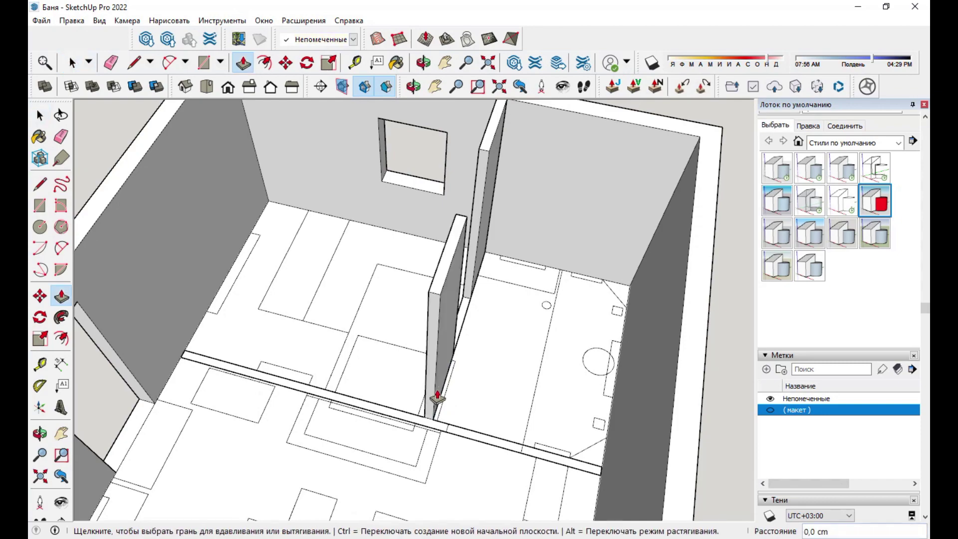
{"action": "double_click", "coordinate": [423, 414]}
{"action": "double_click", "coordinate": [535, 460]}
{"action": "mouse_move", "coordinate": [535, 459]}
{"action": "middle_mouse_down"}
{"action": "mouse_move", "coordinate": [466, 303]}
{"action": "mouse_move", "coordinate": [341, 264]}
{"action": "mouse_move", "coordinate": [200, 329]}
{"action": "middle_mouse_up"}
- Orbit to a more top-down view over the room after cancelling a stray line
{"action": "key", "text": "l"}
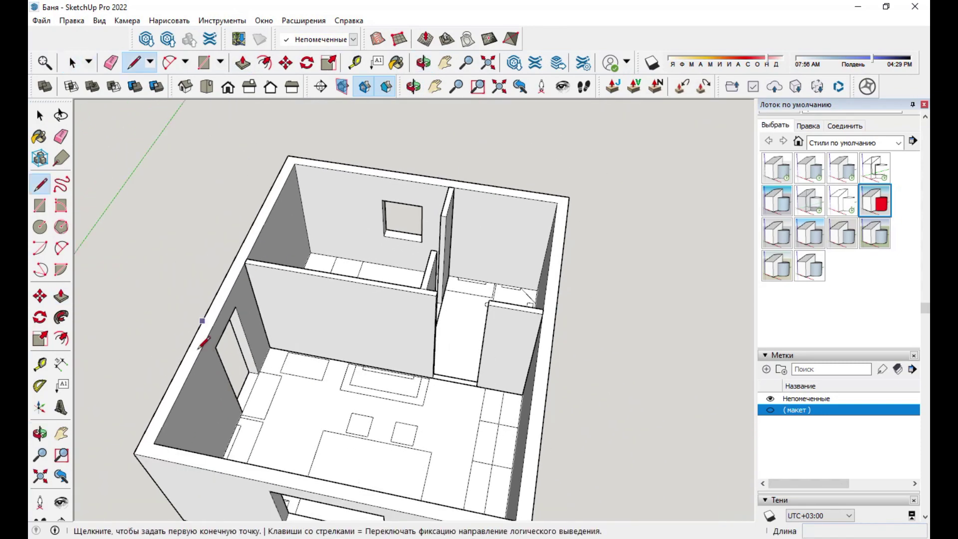
{"action": "left_click", "coordinate": [153, 443]}
{"action": "key", "text": "Escape"}
{"action": "middle_click_drag", "start_coordinate": [515, 518], "coordinate": [455, 310]}
{"action": "key", "text": "o"}
{"action": "mouse_move", "coordinate": [456, 310]}
{"action": "left_mouse_down"}
{"action": "mouse_move", "coordinate": [488, 293]}
{"action": "mouse_move", "coordinate": [459, 288]}
{"action": "mouse_move", "coordinate": [476, 325]}
{"action": "mouse_move", "coordinate": [475, 310]}
{"action": "left_mouse_up"}
{"action": "key", "text": "space"}
{"action": "middle_click_drag", "start_coordinate": [498, 332], "coordinate": [474, 209]}
- Erase the floor layout lines, then undo to restore them
{"action": "key", "text": "e"}
{"action": "scroll", "coordinate": [464, 357], "scroll_direction": "up", "scroll_amount": 3}
{"action": "left_click", "coordinate": [458, 360]}
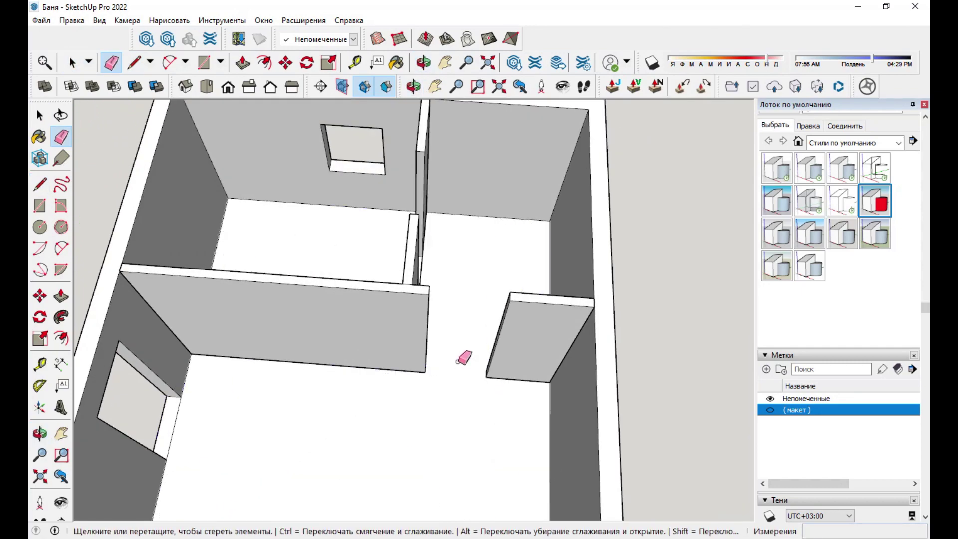
{"action": "key", "text": "ctrl+z"}
{"action": "key", "text": "ctrl+y"}
{"action": "key", "text": "ctrl+z"}
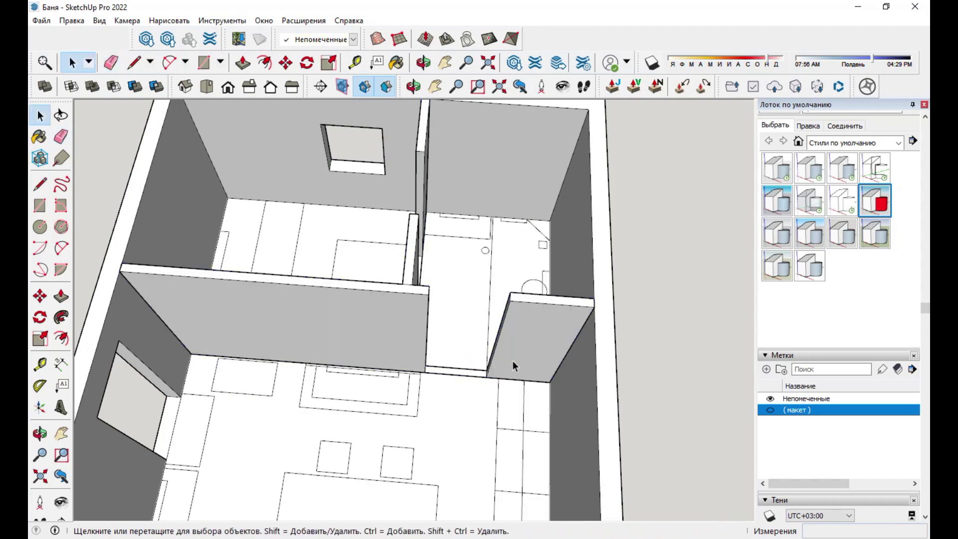
{"action": "scroll", "coordinate": [466, 369], "scroll_direction": "up", "scroll_amount": 5}
{"action": "scroll", "coordinate": [449, 388], "scroll_direction": "down", "scroll_amount": 5}
{"action": "mouse_move", "coordinate": [417, 278]}
{"action": "middle_mouse_down"}
{"action": "mouse_move", "coordinate": [311, 366]}
{"action": "mouse_move", "coordinate": [487, 394]}
{"action": "mouse_move", "coordinate": [387, 461]}
{"action": "middle_mouse_up"}
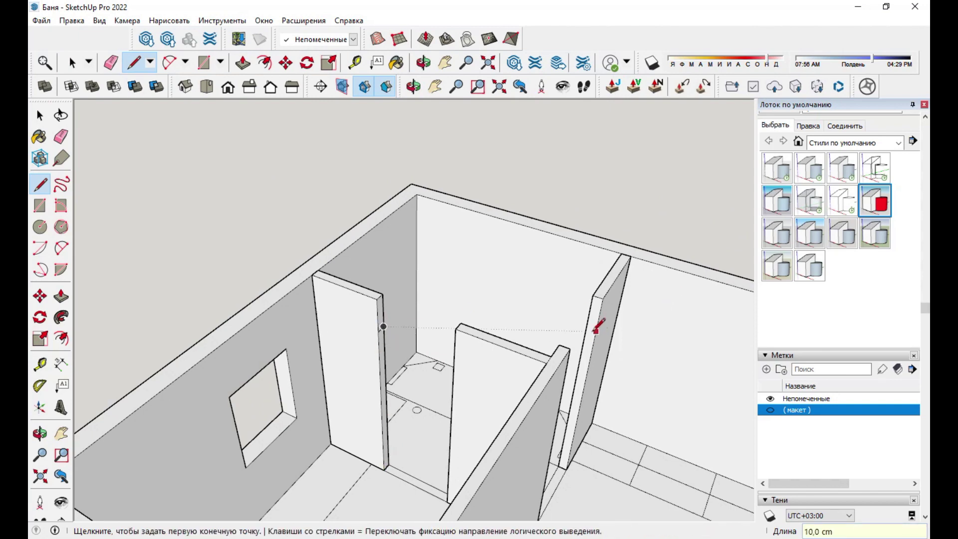
- Push the partition's side face left to form the wall section above the doorway
{"action": "key", "text": "space"}
{"action": "key", "text": "p"}
{"action": "left_click_drag", "start_coordinate": [564, 353], "coordinate": [427, 349]}
{"action": "key", "text": "e"}
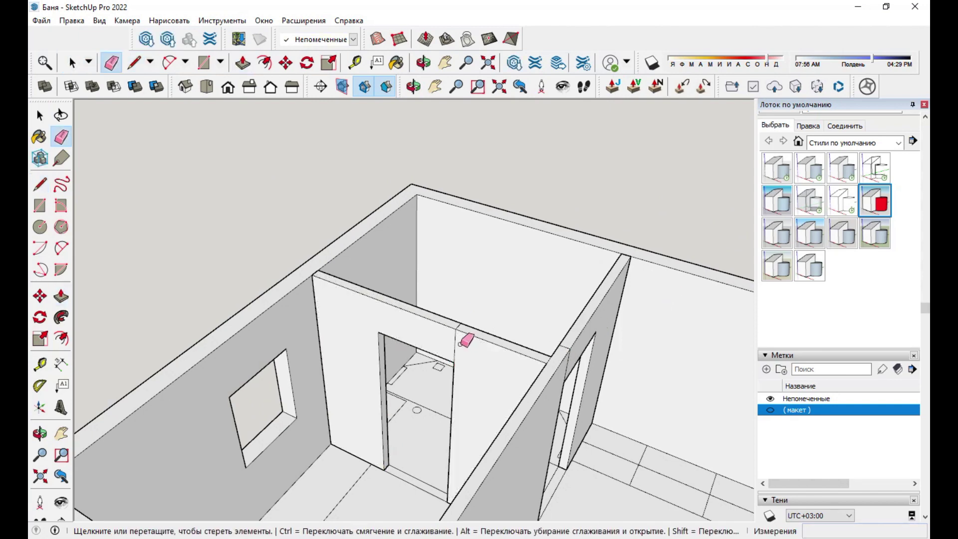
{"action": "middle_click_drag", "start_coordinate": [567, 347], "coordinate": [225, 413]}
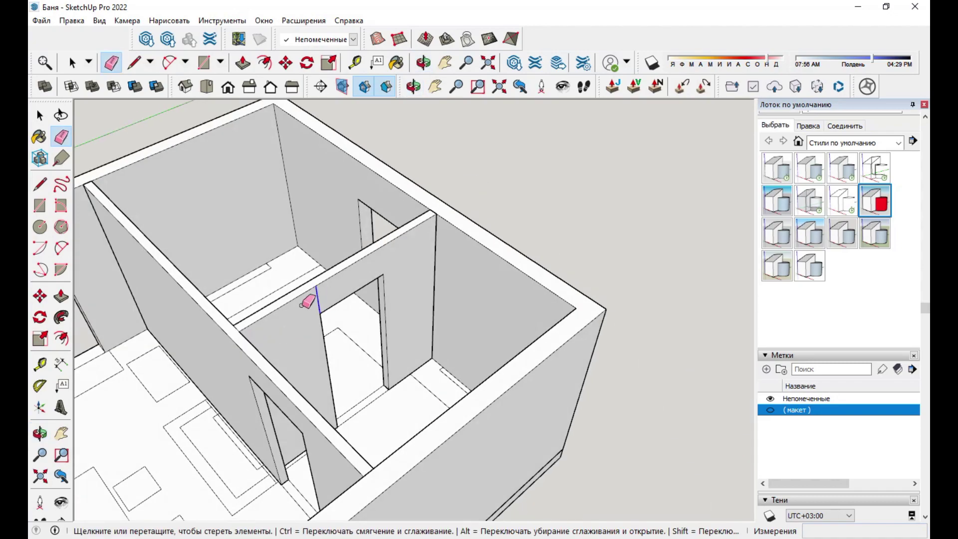
{"action": "middle_click_drag", "start_coordinate": [315, 312], "coordinate": [428, 235]}
- Draw a roof rectangle across the wall tops covering the whole building
{"action": "key", "text": "r"}
{"action": "left_click", "coordinate": [427, 235]}
{"action": "left_click", "coordinate": [175, 133]}
{"action": "key", "text": "space"}
- Select the flat roof face with its edges, then orbit to a front view
{"action": "key", "text": "p"}
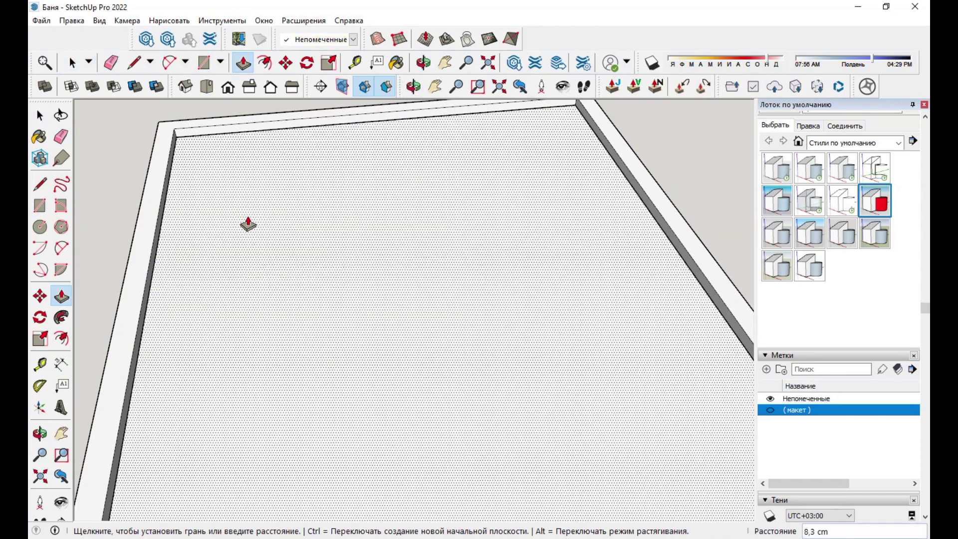
{"action": "scroll", "coordinate": [336, 215], "scroll_direction": "down", "scroll_amount": 5}
{"action": "key", "text": "space"}
{"action": "double_click", "coordinate": [348, 244]}
{"action": "right_click", "coordinate": [348, 246]}
{"action": "mouse_move", "coordinate": [349, 246]}
{"action": "middle_mouse_down"}
{"action": "mouse_move", "coordinate": [421, 359]}
{"action": "mouse_move", "coordinate": [299, 325]}
{"action": "mouse_move", "coordinate": [448, 314]}
{"action": "mouse_move", "coordinate": [443, 197]}
{"action": "middle_mouse_up"}
- Draw a 100 cm vertical at the front wall centre and a line from the eave corner to its top
{"action": "key", "text": "l"}
{"action": "left_click", "coordinate": [435, 301]}
{"action": "type", "text": "100"}
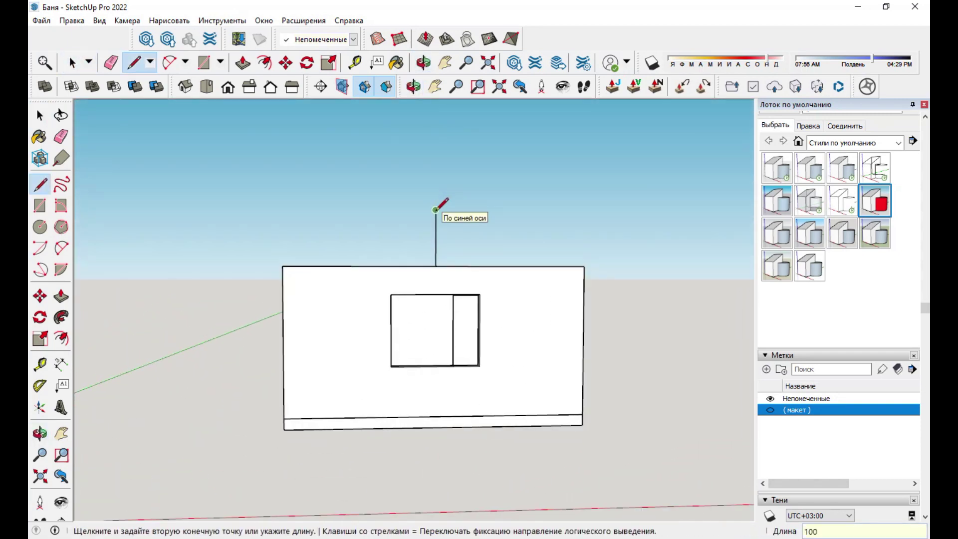
{"action": "key", "text": "Return"}
{"action": "middle_click_drag", "start_coordinate": [435, 209], "coordinate": [485, 273]}
{"action": "left_click", "coordinate": [285, 287]}
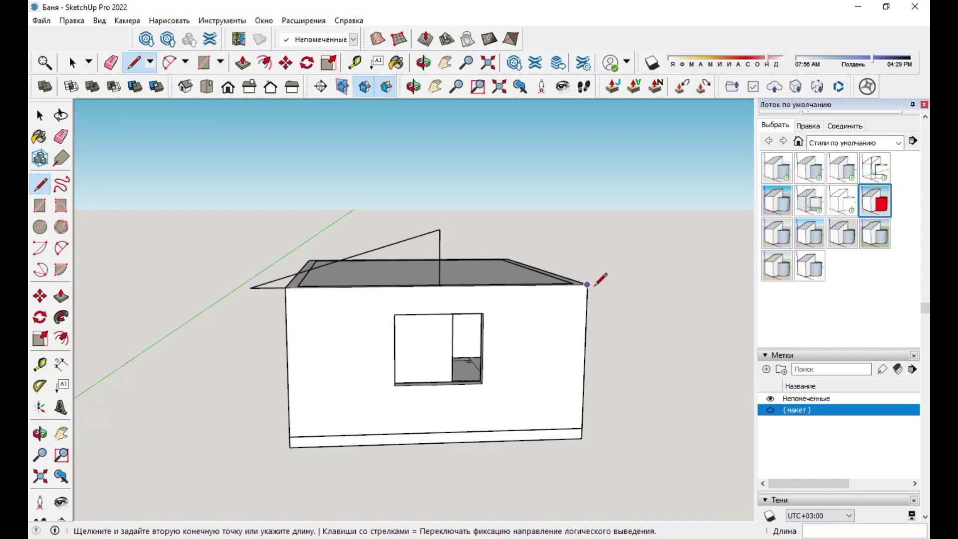
{"action": "left_click", "coordinate": [439, 230]}
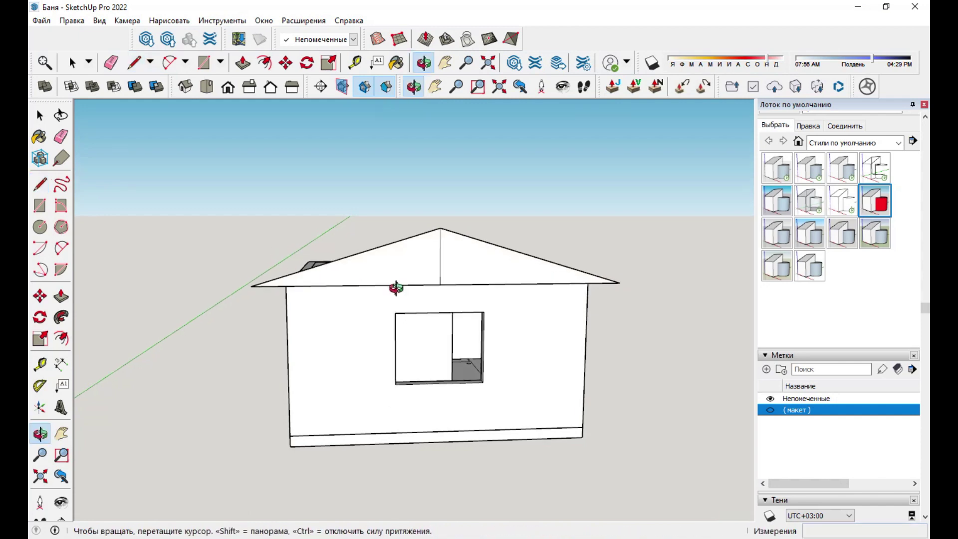
- Draw the remaining gable slope lines from the eave corners up to the ridge apex
{"action": "middle_click_drag", "start_coordinate": [275, 279], "coordinate": [299, 331]}
{"action": "scroll", "coordinate": [299, 331], "scroll_direction": "up", "scroll_amount": 5}
{"action": "left_click", "coordinate": [282, 197]}
{"action": "middle_click_drag", "start_coordinate": [611, 307], "coordinate": [331, 192]}
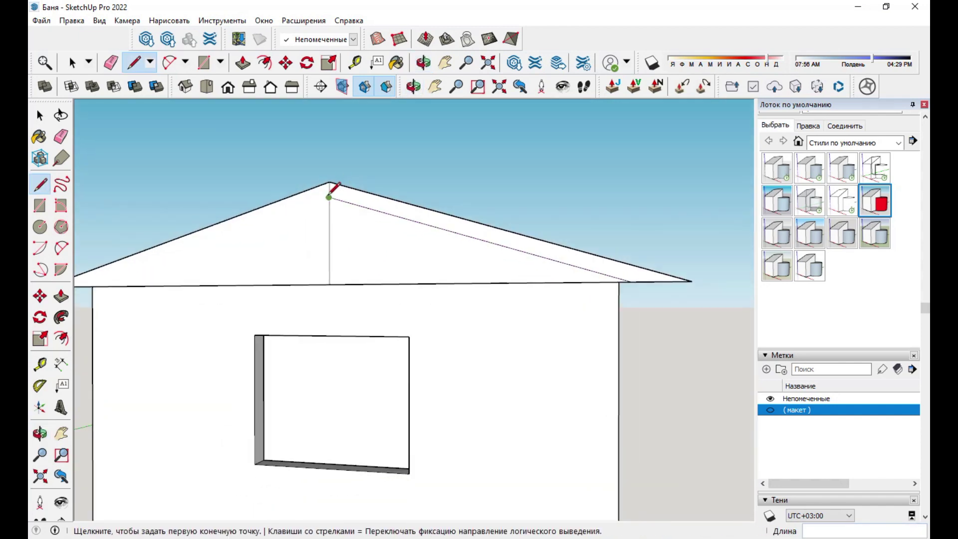
{"action": "scroll", "coordinate": [283, 295], "scroll_direction": "up", "scroll_amount": 3}
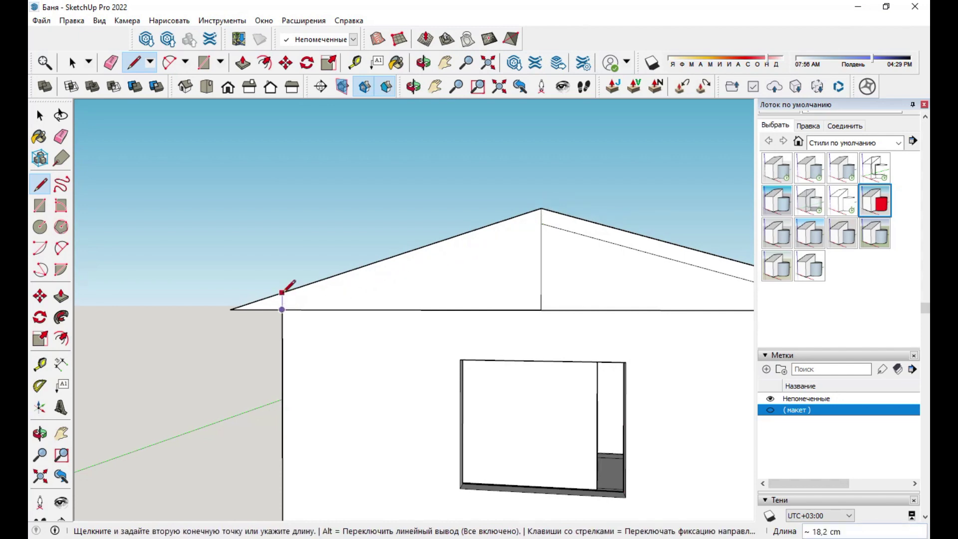
{"action": "scroll", "coordinate": [274, 295], "scroll_direction": "up", "scroll_amount": 1}
{"action": "left_click", "coordinate": [572, 214]}
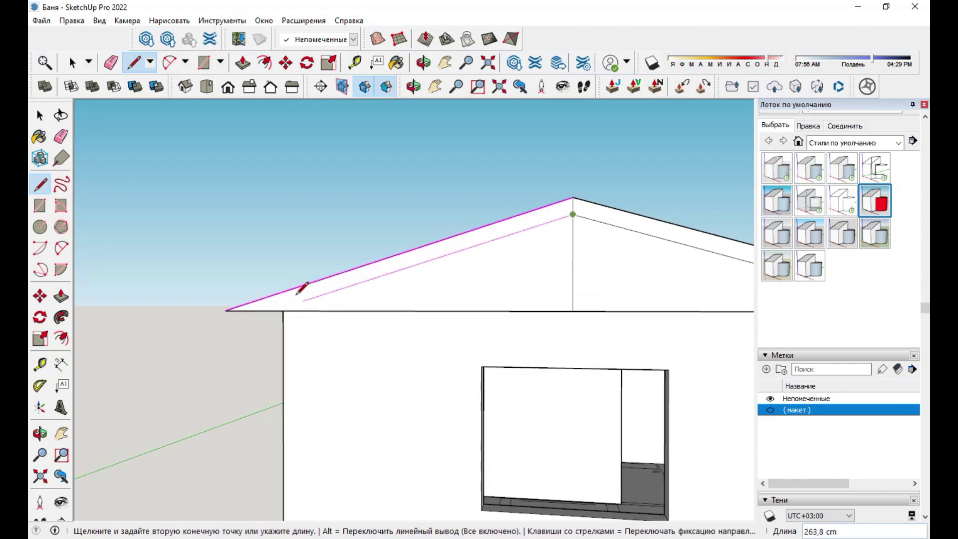
{"action": "middle_click_drag", "start_coordinate": [283, 297], "coordinate": [463, 293]}
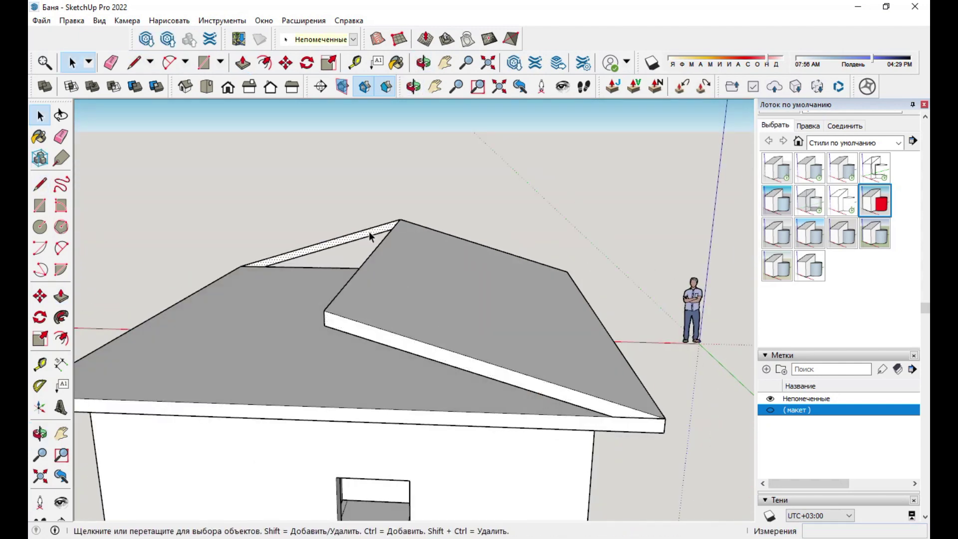
{"action": "mouse_move", "coordinate": [369, 236]}
{"action": "middle_mouse_down"}
{"action": "mouse_move", "coordinate": [374, 306]}
{"action": "mouse_move", "coordinate": [582, 289]}
{"action": "mouse_move", "coordinate": [267, 402]}
{"action": "mouse_move", "coordinate": [427, 348]}
{"action": "middle_mouse_up"}
- Select the roof group and return to a front view of the house
{"action": "left_click", "coordinate": [466, 284]}
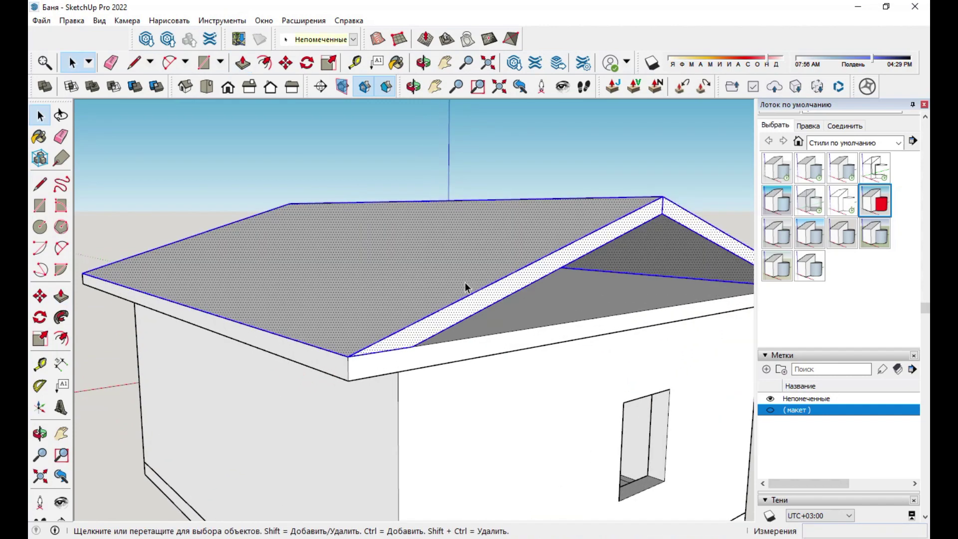
{"action": "right_click", "coordinate": [466, 284]}
{"action": "mouse_move", "coordinate": [499, 128]}
{"action": "middle_mouse_down"}
{"action": "mouse_move", "coordinate": [414, 222]}
{"action": "mouse_move", "coordinate": [373, 210]}
{"action": "mouse_move", "coordinate": [310, 306]}
{"action": "mouse_move", "coordinate": [680, 314]}
{"action": "middle_mouse_up"}
{"action": "scroll", "coordinate": [718, 271], "scroll_direction": "up", "scroll_amount": 5}
{"action": "scroll", "coordinate": [702, 279], "scroll_direction": "up", "scroll_amount": 1}
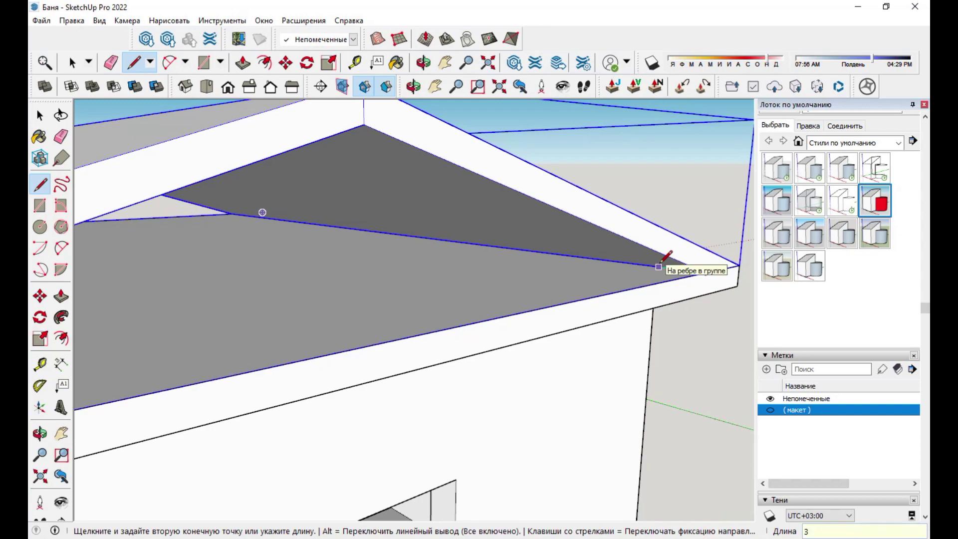
- Draw a line starting at the gable apex on the window wall side
{"action": "mouse_move", "coordinate": [657, 266]}
{"action": "middle_mouse_down"}
{"action": "mouse_move", "coordinate": [402, 280]}
{"action": "mouse_move", "coordinate": [357, 256]}
{"action": "mouse_move", "coordinate": [244, 250]}
{"action": "mouse_move", "coordinate": [283, 187]}
{"action": "middle_mouse_up"}
{"action": "key", "text": "l"}
{"action": "left_click", "coordinate": [244, 243]}
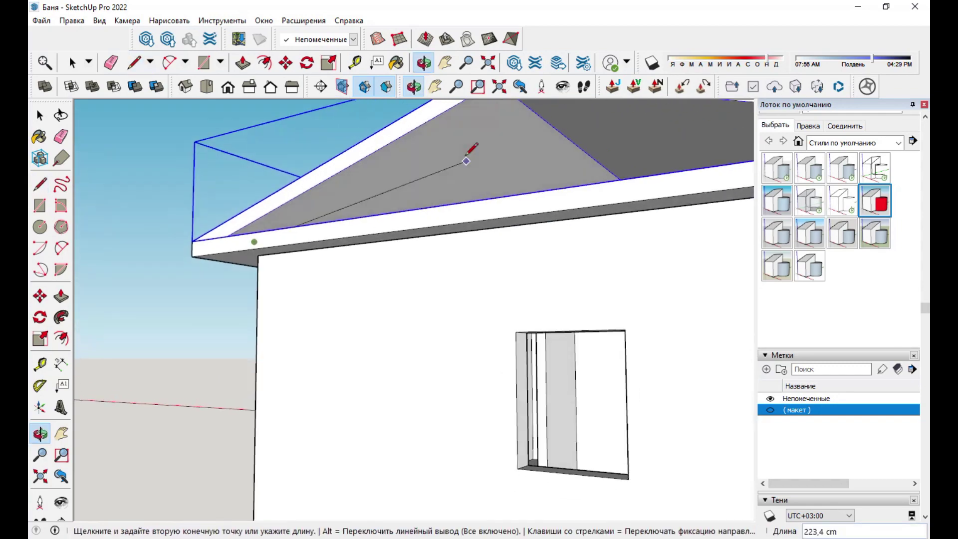
{"action": "key", "text": "Escape"}
{"action": "middle_click_drag", "start_coordinate": [470, 154], "coordinate": [427, 231], "text": "shift"}
{"action": "left_click", "coordinate": [442, 148]}
{"action": "mouse_move", "coordinate": [467, 164]}
{"action": "middle_mouse_down"}
{"action": "mouse_move", "coordinate": [299, 305]}
{"action": "mouse_move", "coordinate": [203, 325]}
{"action": "mouse_move", "coordinate": [573, 278]}
{"action": "mouse_move", "coordinate": [516, 251]}
{"action": "mouse_move", "coordinate": [429, 342]}
{"action": "mouse_move", "coordinate": [396, 210]}
{"action": "middle_mouse_up"}
- Push/Pull the roof slope faces outward to give them thickness
{"action": "key", "text": "space"}
{"action": "scroll", "coordinate": [561, 339], "scroll_direction": "up", "scroll_amount": 5}
{"action": "key", "text": "p"}
{"action": "left_click", "coordinate": [564, 339]}
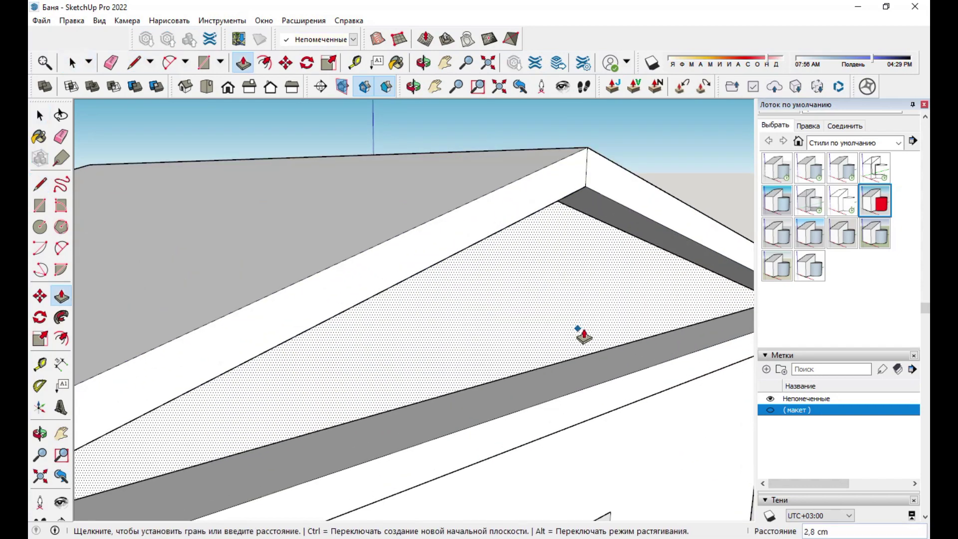
{"action": "right_click", "coordinate": [586, 333]}
{"action": "left_click", "coordinate": [644, 203]}
{"action": "mouse_move", "coordinate": [643, 203]}
{"action": "middle_mouse_down"}
{"action": "mouse_move", "coordinate": [664, 189]}
{"action": "mouse_move", "coordinate": [590, 203]}
{"action": "middle_mouse_up"}
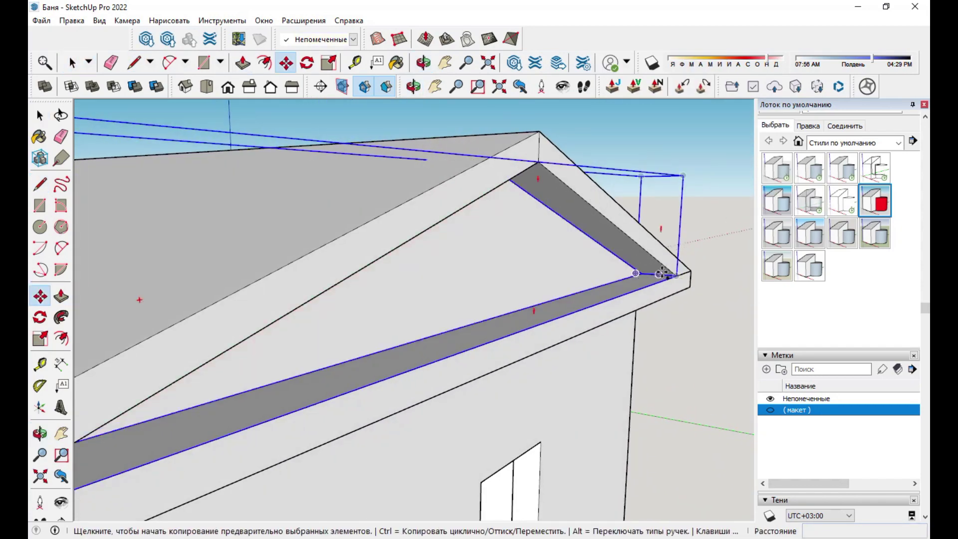
{"action": "scroll", "coordinate": [664, 271], "scroll_direction": "up", "scroll_amount": 2}
{"action": "scroll", "coordinate": [647, 271], "scroll_direction": "up", "scroll_amount": 2}
- Copy the gable triangle to the far gable end of the house
{"action": "left_click", "coordinate": [614, 272]}
{"action": "scroll", "coordinate": [673, 272], "scroll_direction": "down", "scroll_amount": 4}
{"action": "scroll", "coordinate": [377, 280], "scroll_direction": "down", "scroll_amount": 3}
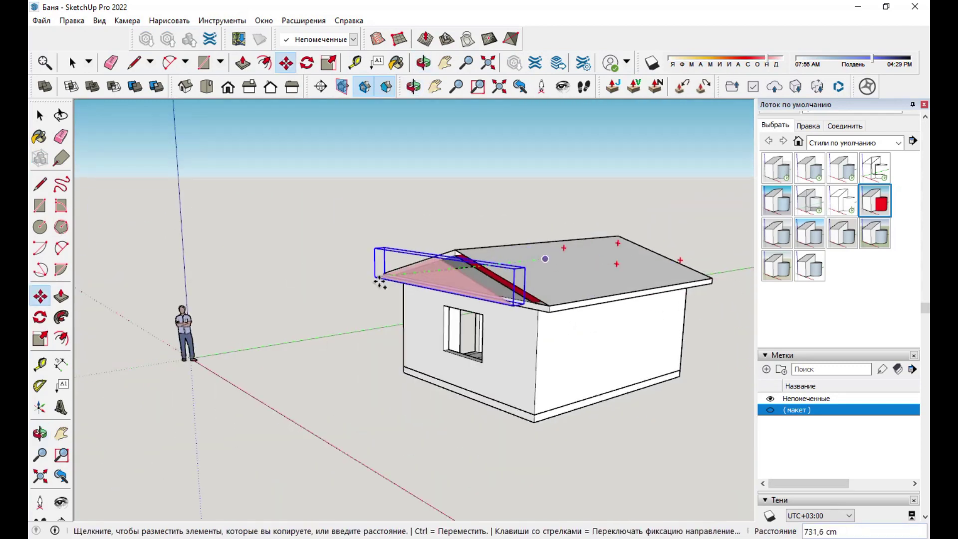
{"action": "middle_click_drag", "start_coordinate": [377, 280], "coordinate": [271, 328]}
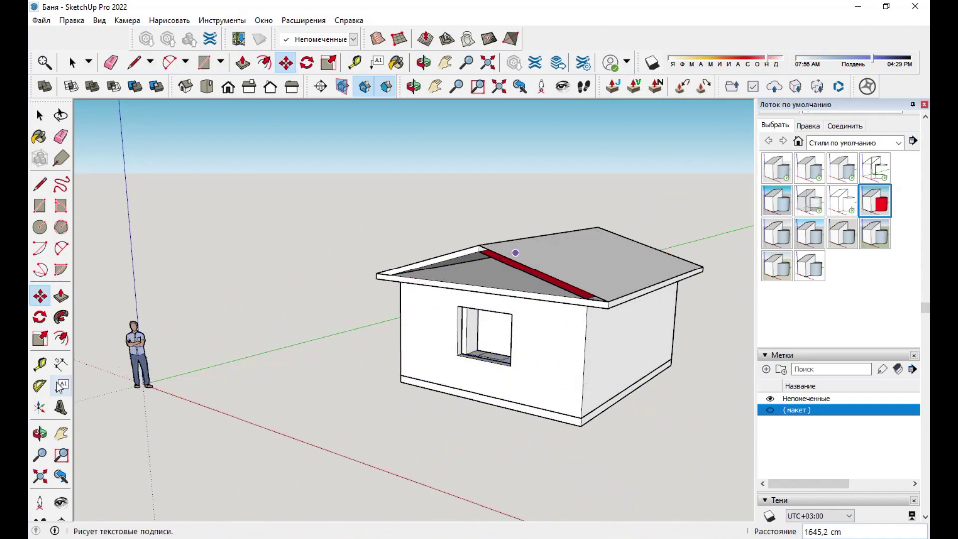
{"action": "middle_click_drag", "start_coordinate": [89, 376], "coordinate": [179, 429]}
{"action": "scroll", "coordinate": [189, 354], "scroll_direction": "up", "scroll_amount": 5}
{"action": "mouse_move", "coordinate": [190, 354]}
{"action": "middle_mouse_down"}
{"action": "mouse_move", "coordinate": [335, 269]}
{"action": "mouse_move", "coordinate": [206, 352]}
{"action": "mouse_move", "coordinate": [271, 227]}
{"action": "middle_mouse_up"}
{"action": "left_click", "coordinate": [336, 269]}
{"action": "key", "text": "Escape"}
- Erase the stray edge at the copied triangle's corner
{"action": "scroll", "coordinate": [205, 352], "scroll_direction": "up", "scroll_amount": 5}
{"action": "key", "text": "space"}
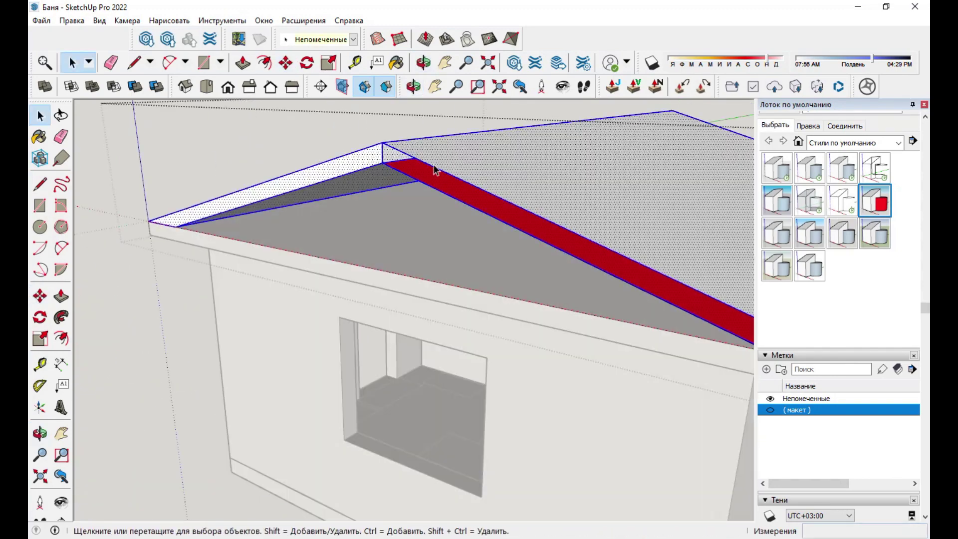
{"action": "key", "text": "l"}
{"action": "key", "text": "space"}
{"action": "scroll", "coordinate": [223, 225], "scroll_direction": "up", "scroll_amount": 3}
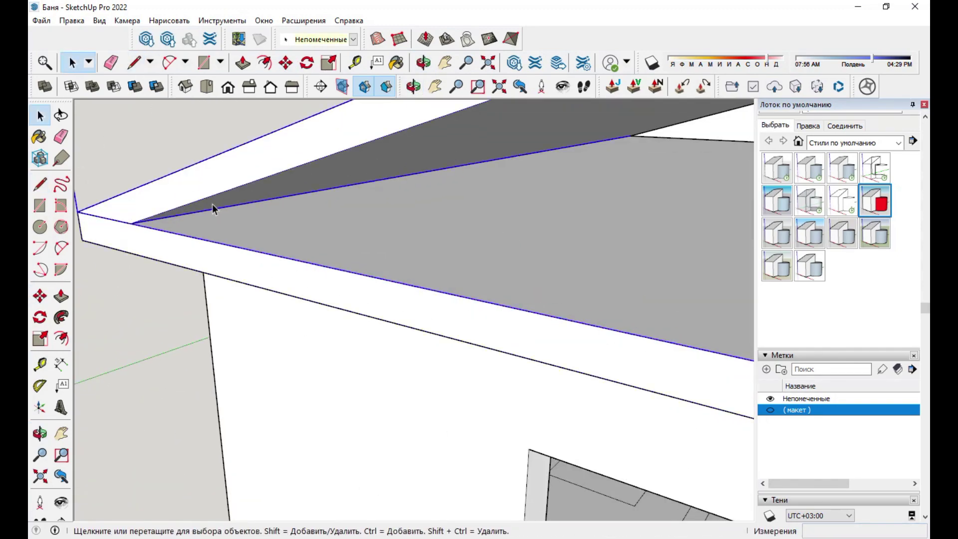
{"action": "scroll", "coordinate": [194, 211], "scroll_direction": "down", "scroll_amount": 10}
{"action": "key", "text": "e"}
{"action": "mouse_move", "coordinate": [194, 211]}
{"action": "middle_mouse_down"}
{"action": "mouse_move", "coordinate": [321, 263]}
{"action": "mouse_move", "coordinate": [158, 363]}
{"action": "middle_mouse_up"}
{"action": "key", "text": "space"}
{"action": "key", "text": "e"}
{"action": "left_click", "coordinate": [316, 267]}
- Move the gable triangle into the roof corner so it closes the space under the slopes
{"action": "key", "text": "space"}
{"action": "double_click", "coordinate": [168, 309]}
{"action": "scroll", "coordinate": [154, 292], "scroll_direction": "up", "scroll_amount": 2}
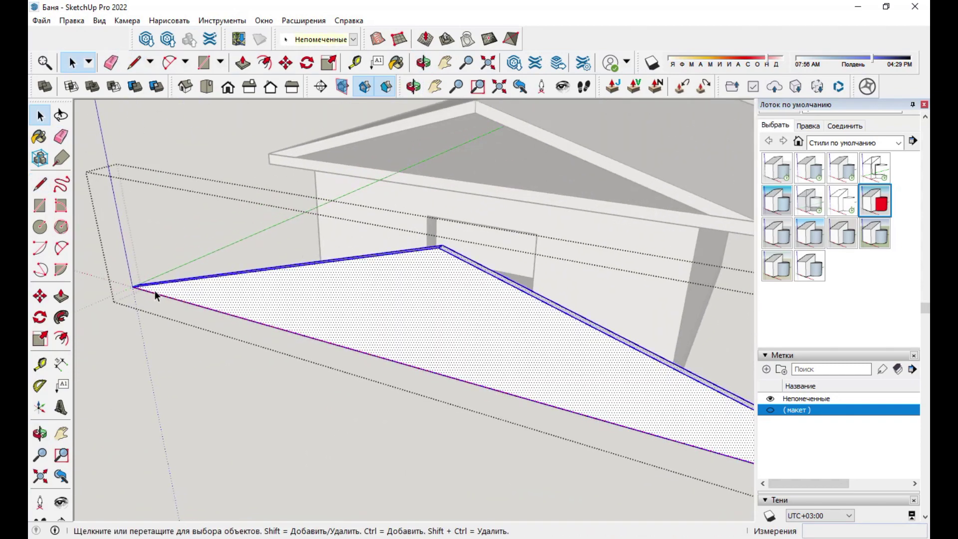
{"action": "key", "text": "m"}
{"action": "left_click", "coordinate": [132, 282]}
{"action": "mouse_move", "coordinate": [133, 282]}
{"action": "middle_mouse_down"}
{"action": "mouse_move", "coordinate": [137, 385]}
{"action": "mouse_move", "coordinate": [277, 152]}
{"action": "mouse_move", "coordinate": [248, 179]}
{"action": "middle_mouse_up"}
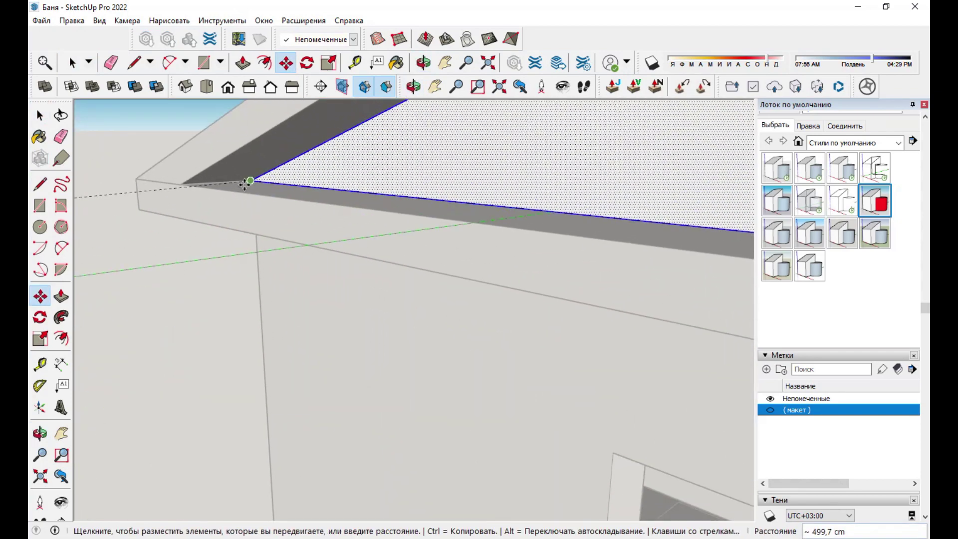
{"action": "left_click", "coordinate": [248, 179]}
{"action": "key", "text": "space"}
{"action": "scroll", "coordinate": [248, 180], "scroll_direction": "down", "scroll_amount": 5}
{"action": "mouse_move", "coordinate": [342, 179]}
{"action": "middle_mouse_down"}
{"action": "mouse_move", "coordinate": [594, 173]}
{"action": "mouse_move", "coordinate": [601, 192]}
{"action": "middle_mouse_up"}
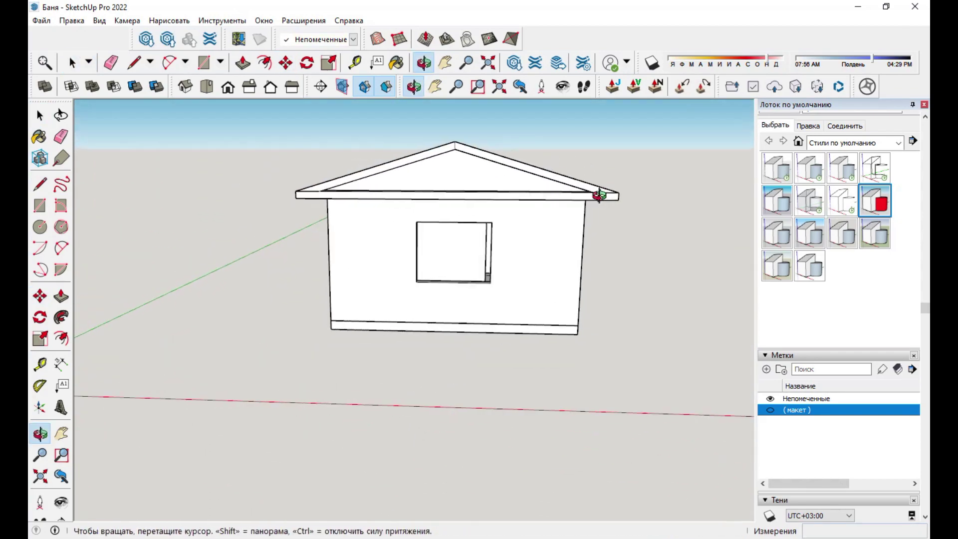
- Outline a step rectangle across the base of the doorway
{"action": "key", "text": "l"}
{"action": "scroll", "coordinate": [520, 345], "scroll_direction": "up", "scroll_amount": 10}
{"action": "left_click", "coordinate": [425, 338]}
{"action": "key", "text": "space"}
{"action": "scroll", "coordinate": [445, 355], "scroll_direction": "down", "scroll_amount": 5}
{"action": "left_click", "coordinate": [445, 355]}
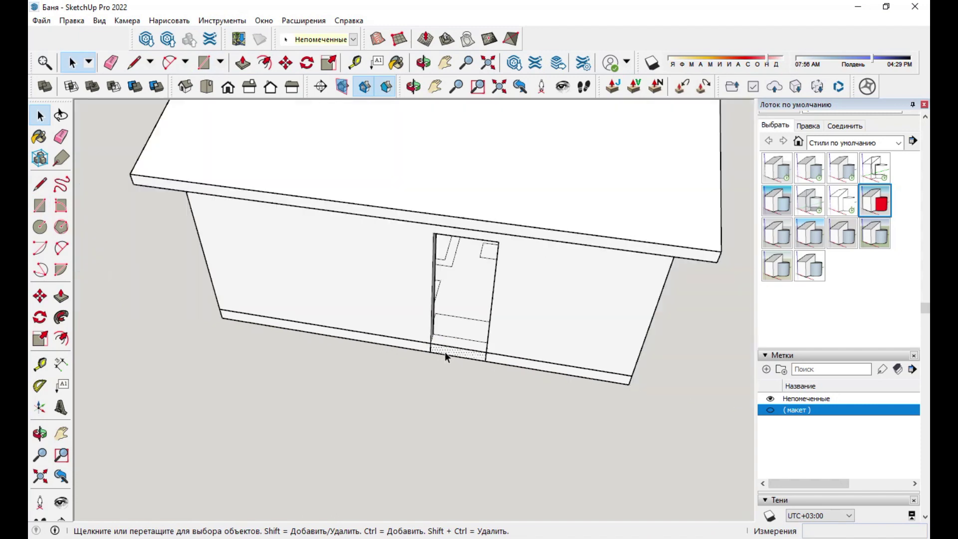
- Pull the doorway rectangle up to set the height of the first entry step
{"action": "middle_click_drag", "start_coordinate": [438, 387], "coordinate": [379, 394]}
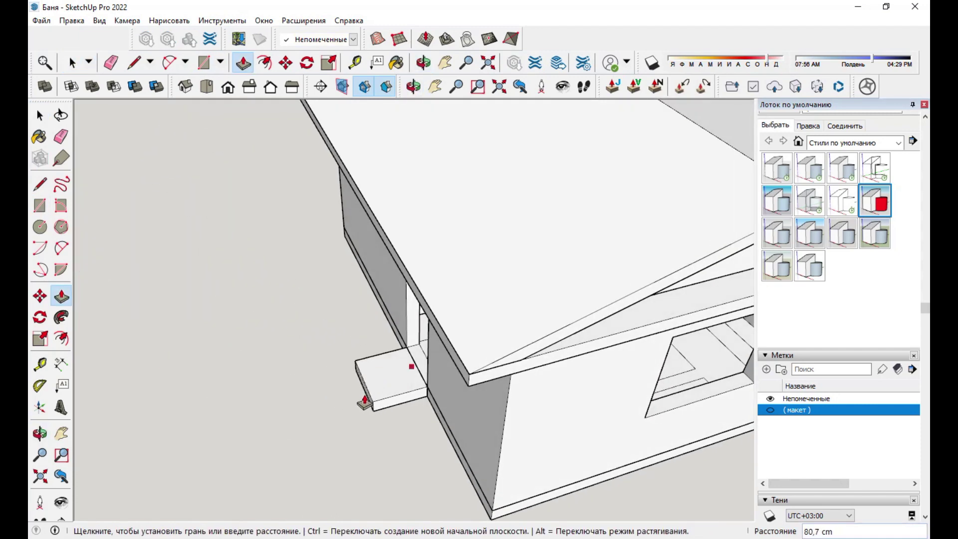
{"action": "left_click", "coordinate": [365, 401]}
{"action": "key", "text": "space"}
{"action": "scroll", "coordinate": [397, 413], "scroll_direction": "up", "scroll_amount": 3}
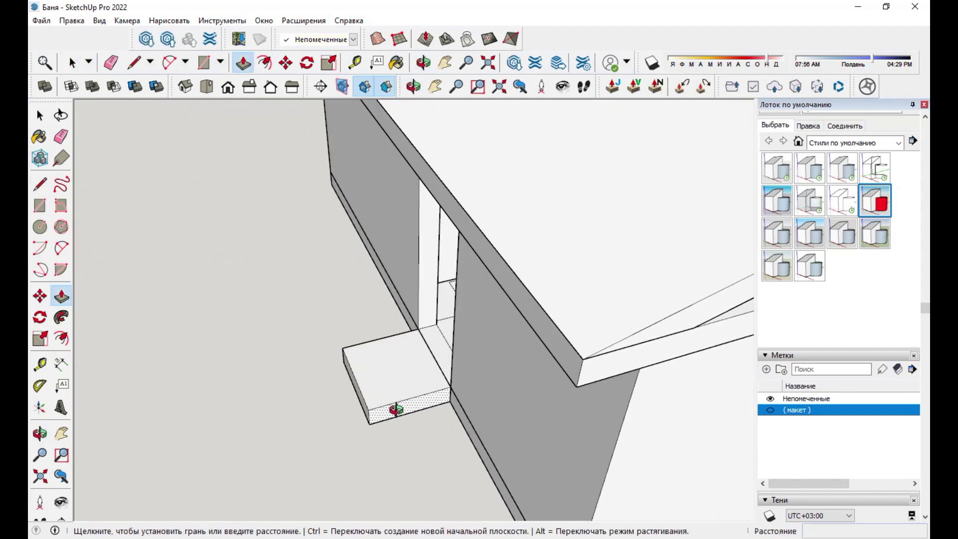
{"action": "middle_click_drag", "start_coordinate": [395, 409], "coordinate": [565, 381]}
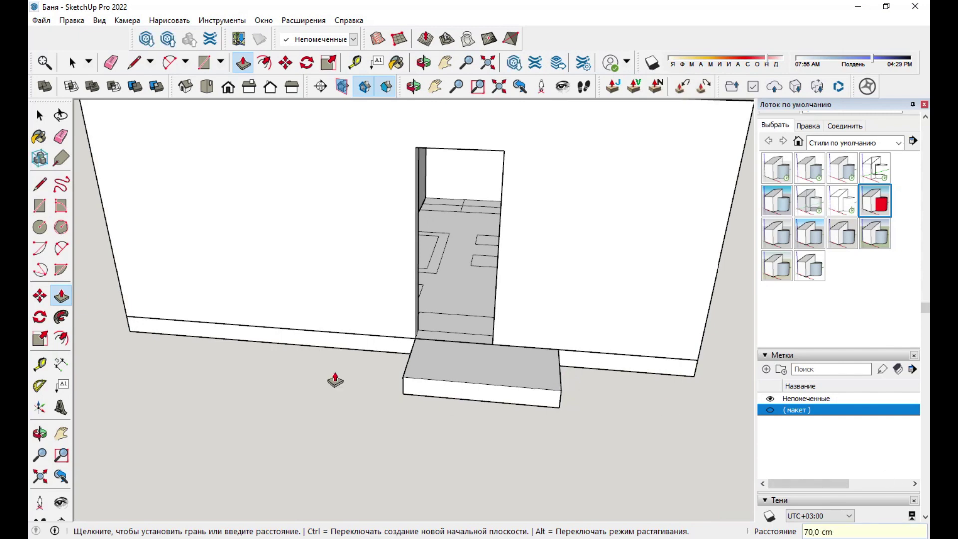
{"action": "middle_click_drag", "start_coordinate": [335, 381], "coordinate": [384, 342]}
{"action": "scroll", "coordinate": [530, 363], "scroll_direction": "down", "scroll_amount": 3}
{"action": "scroll", "coordinate": [500, 377], "scroll_direction": "up", "scroll_amount": 5}
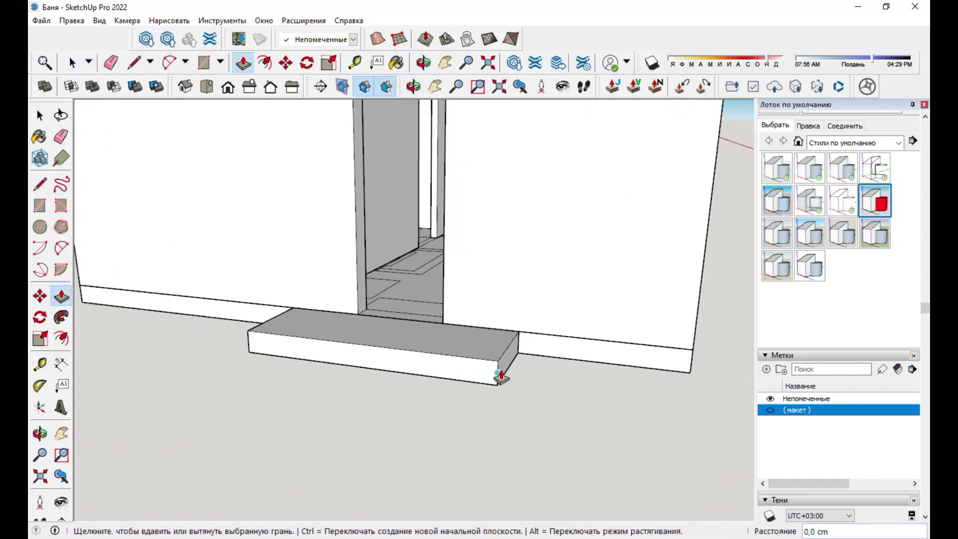
{"action": "middle_click_drag", "start_coordinate": [379, 343], "coordinate": [349, 364]}
- Add a second entry step stacked in front of the doorway
{"action": "key", "text": "p"}
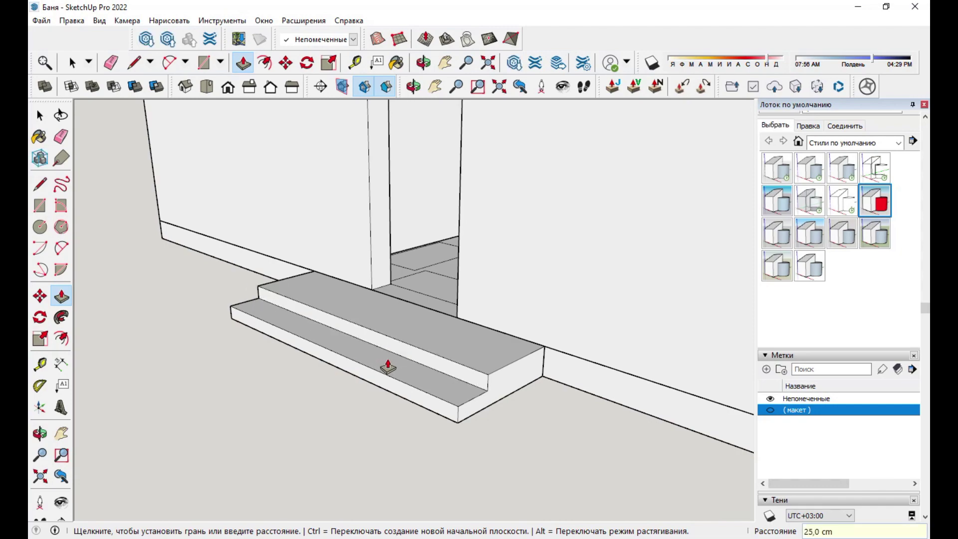
{"action": "scroll", "coordinate": [399, 382], "scroll_direction": "down", "scroll_amount": 5}
{"action": "mouse_move", "coordinate": [410, 398]}
{"action": "middle_mouse_down"}
{"action": "mouse_move", "coordinate": [278, 342]}
{"action": "mouse_move", "coordinate": [475, 370]}
{"action": "mouse_move", "coordinate": [405, 367]}
{"action": "mouse_move", "coordinate": [458, 363]}
{"action": "mouse_move", "coordinate": [428, 333]}
{"action": "mouse_move", "coordinate": [360, 325]}
{"action": "middle_mouse_up"}
{"action": "scroll", "coordinate": [476, 351], "scroll_direction": "up", "scroll_amount": 5}
{"action": "key", "text": "space"}
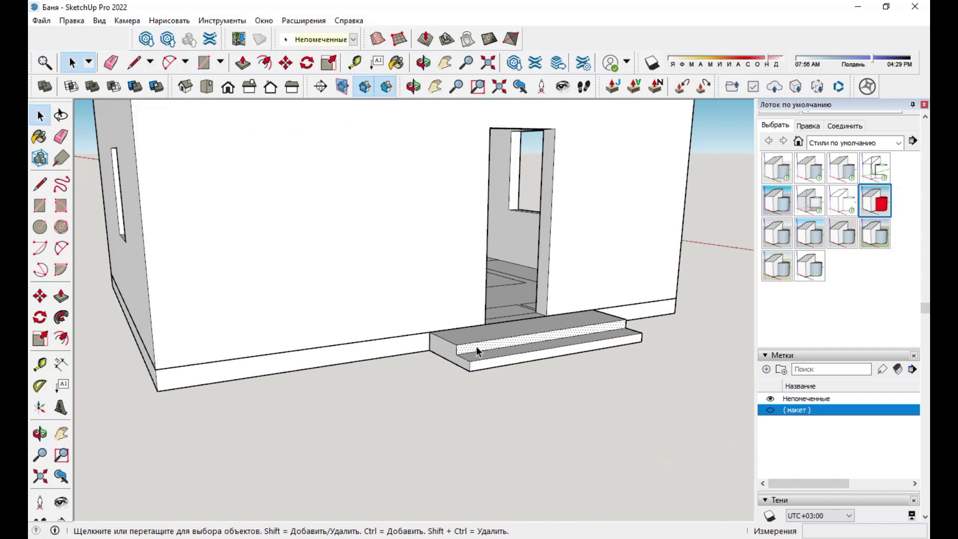
{"action": "scroll", "coordinate": [476, 351], "scroll_direction": "up", "scroll_amount": 2}
{"action": "key", "text": "l"}
{"action": "left_click", "coordinate": [671, 333]}
{"action": "middle_click_drag", "start_coordinate": [670, 333], "coordinate": [529, 367]}
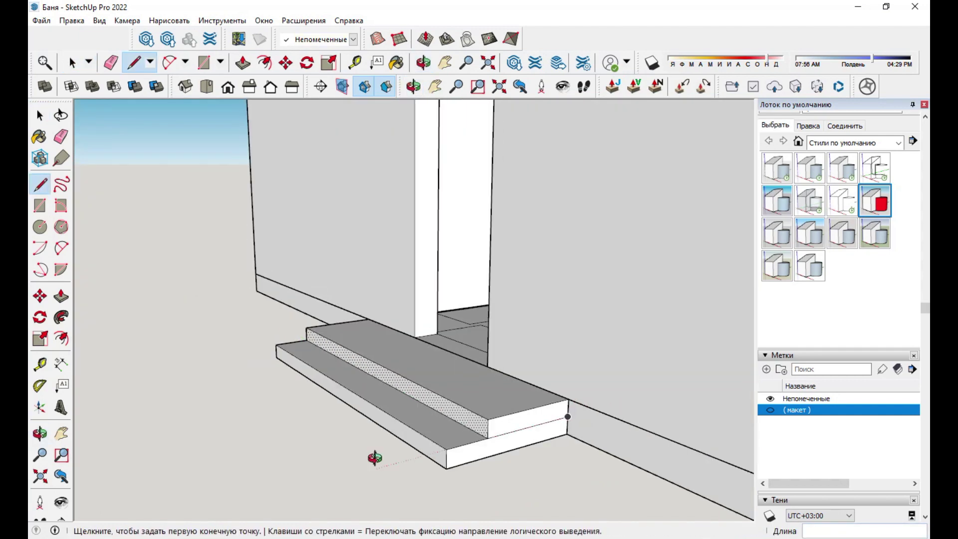
{"action": "scroll", "coordinate": [410, 442], "scroll_direction": "down", "scroll_amount": 3}
- Orbit around the finished shell to review the steps, doorway, roof and window opening
{"action": "key", "text": "space"}
{"action": "middle_click_drag", "start_coordinate": [513, 429], "coordinate": [635, 451]}
{"action": "scroll", "coordinate": [564, 398], "scroll_direction": "up", "scroll_amount": 3}
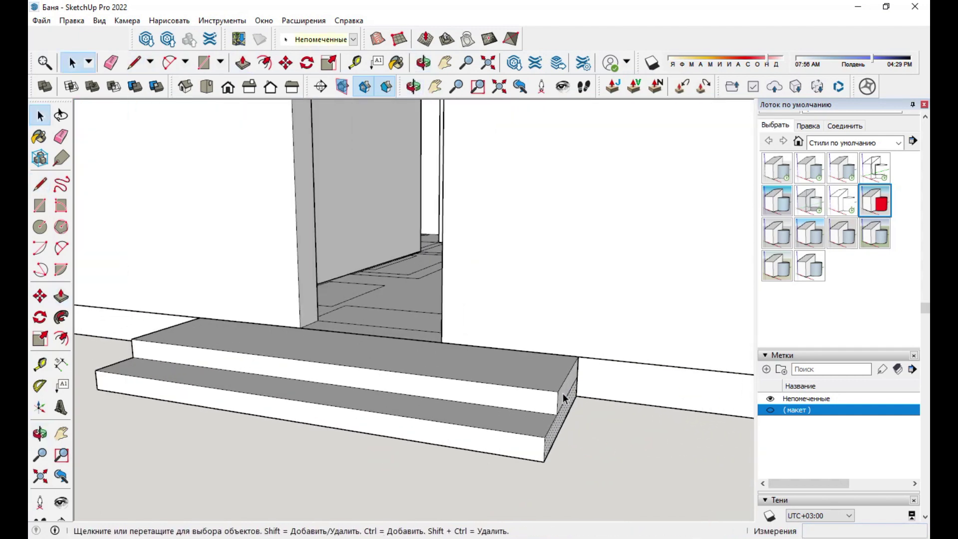
{"action": "middle_click_drag", "start_coordinate": [563, 399], "coordinate": [209, 429]}
{"action": "scroll", "coordinate": [516, 374], "scroll_direction": "down", "scroll_amount": 5}
{"action": "key", "text": "space"}
{"action": "mouse_move", "coordinate": [470, 400]}
{"action": "middle_mouse_down"}
{"action": "mouse_move", "coordinate": [477, 314]}
{"action": "mouse_move", "coordinate": [473, 341]}
{"action": "middle_mouse_up"}
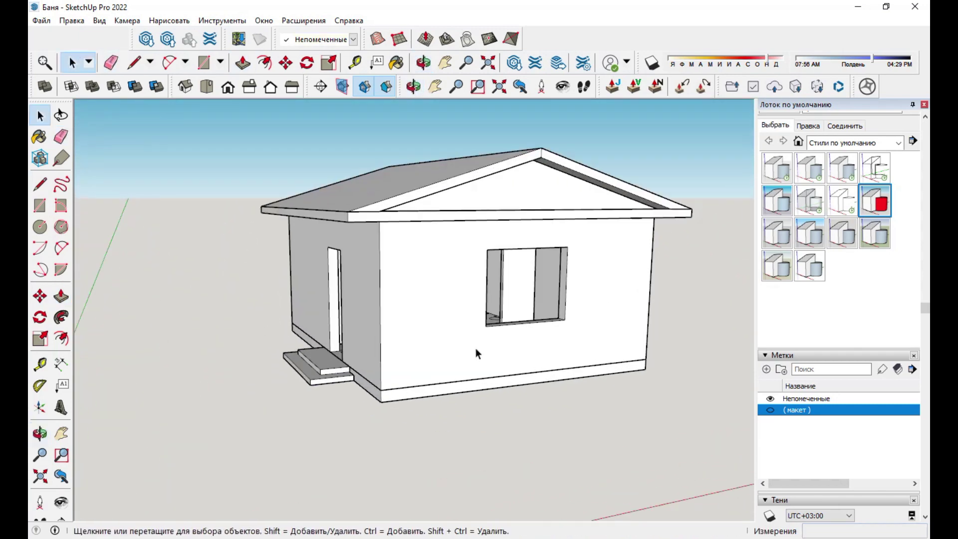
{"action": "scroll", "coordinate": [468, 357], "scroll_direction": "up", "scroll_amount": 5}
{"action": "mouse_move", "coordinate": [257, 278]}
{"action": "middle_mouse_down"}
{"action": "mouse_move", "coordinate": [199, 321]}
{"action": "mouse_move", "coordinate": [367, 338]}
{"action": "middle_mouse_up"}
- Fill the window opening with a rectangle and offset it inward 5 cm for the frame
{"action": "key", "text": "r"}
{"action": "left_click", "coordinate": [368, 338]}
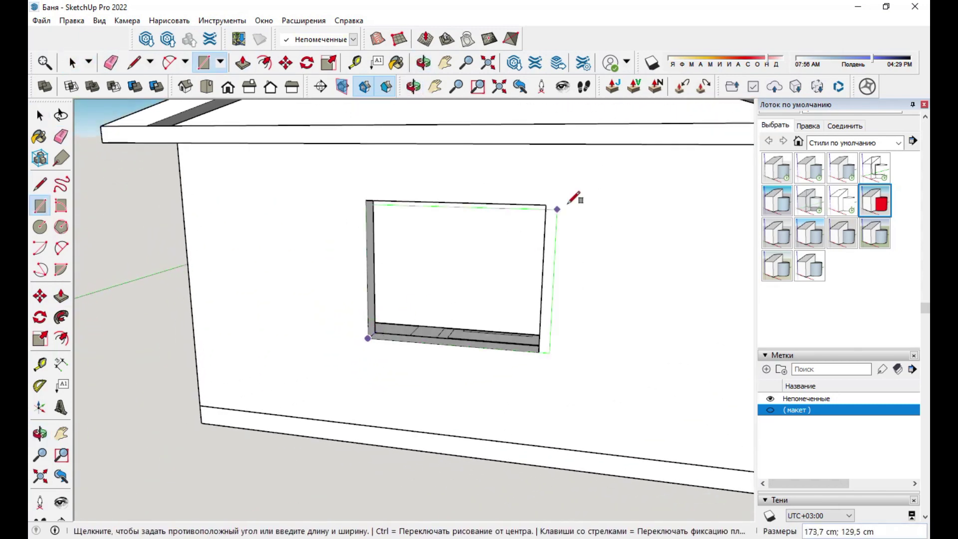
{"action": "left_click", "coordinate": [546, 204]}
{"action": "key", "text": "f"}
{"action": "scroll", "coordinate": [534, 267], "scroll_direction": "up", "scroll_amount": 2}
{"action": "type", "text": "5"}
{"action": "key", "text": "Return"}
{"action": "key", "text": "space"}
- Draw a vertical centre mullion and delete the inner window pane face
{"action": "left_click", "coordinate": [445, 201]}
{"action": "left_click", "coordinate": [442, 359]}
{"action": "scroll", "coordinate": [450, 175], "scroll_direction": "up", "scroll_amount": 2}
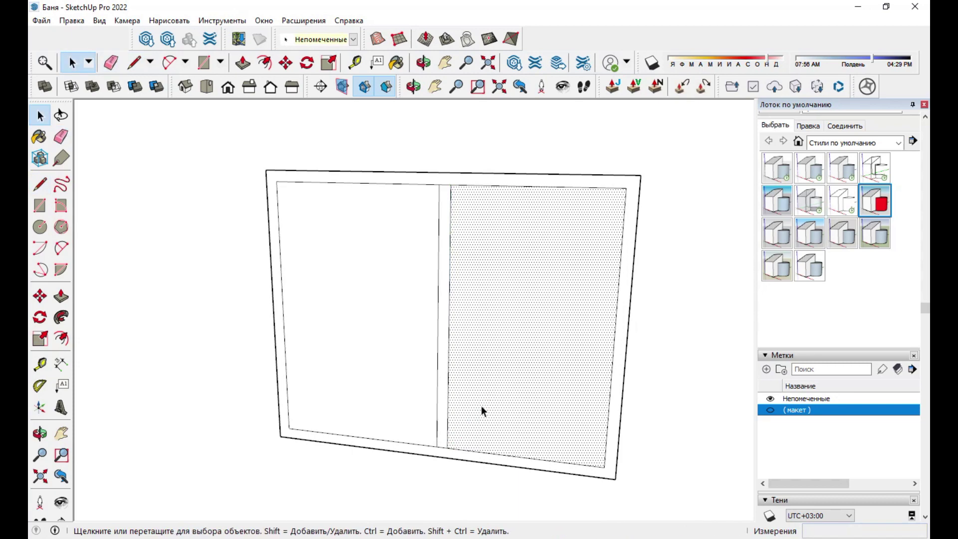
{"action": "key", "text": "Delete"}
{"action": "middle_click_drag", "start_coordinate": [390, 391], "coordinate": [560, 346]}
{"action": "scroll", "coordinate": [560, 347], "scroll_direction": "up", "scroll_amount": 5}
{"action": "scroll", "coordinate": [474, 342], "scroll_direction": "up", "scroll_amount": 3}
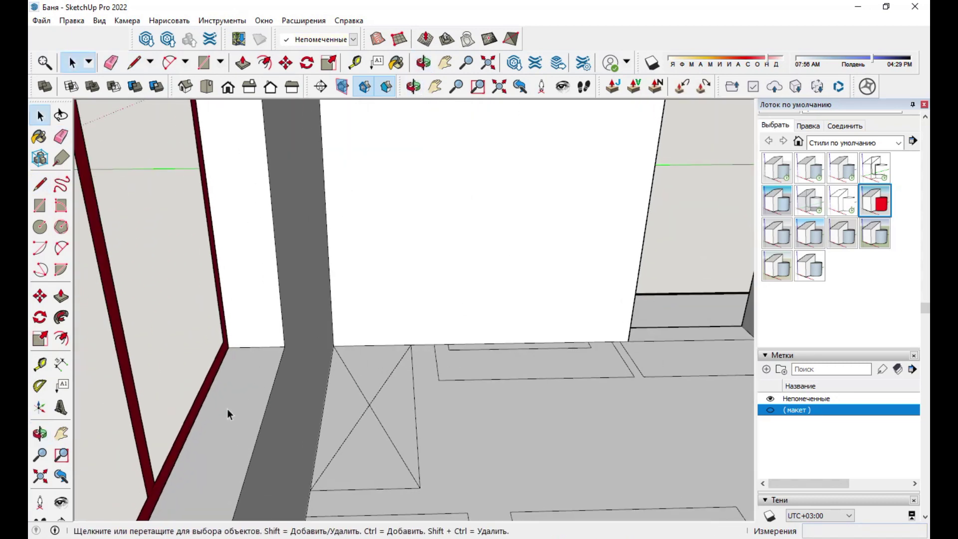
{"action": "middle_click_drag", "start_coordinate": [227, 414], "coordinate": [164, 478]}
- Push/pull the frame faces to give the window frame depth, then select the whole frame
{"action": "key", "text": "p"}
{"action": "left_click", "coordinate": [175, 483]}
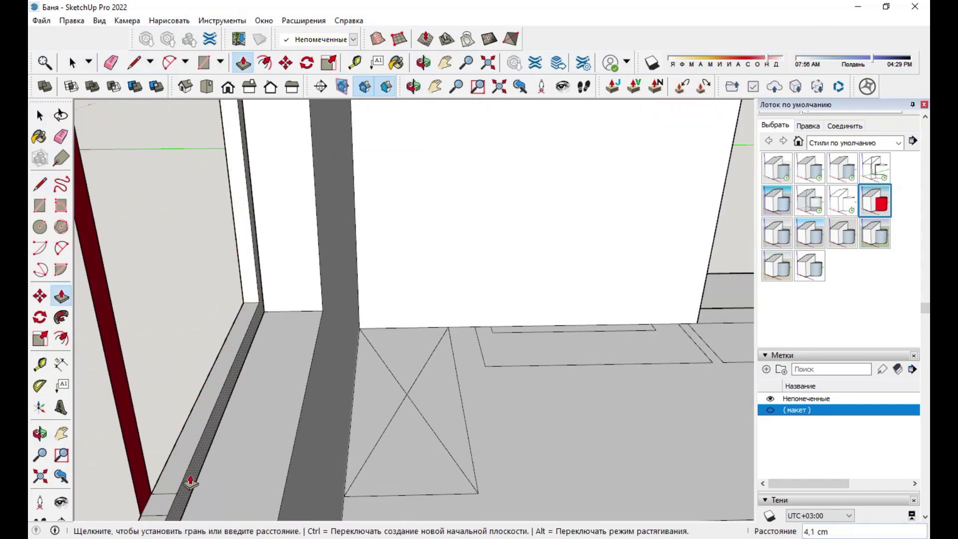
{"action": "left_click", "coordinate": [143, 491]}
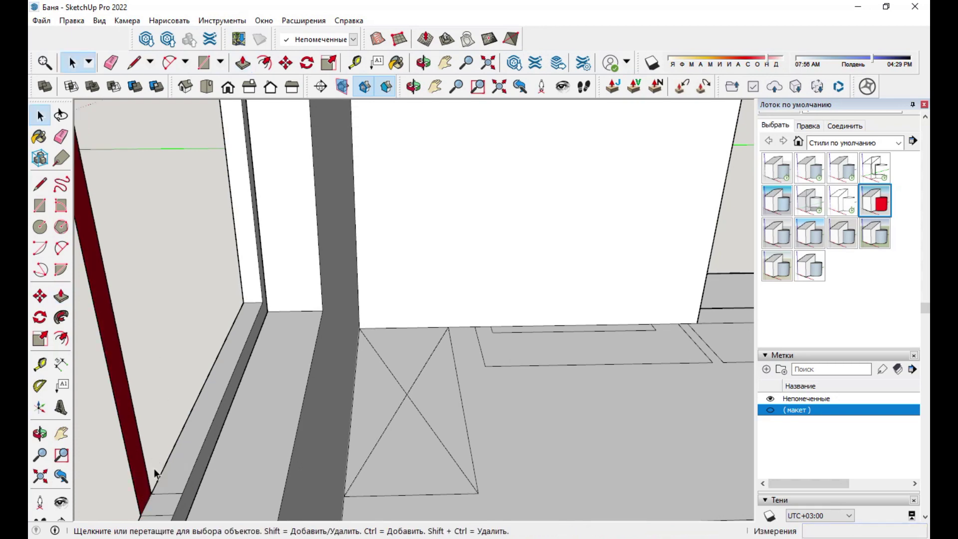
{"action": "left_click", "coordinate": [138, 478]}
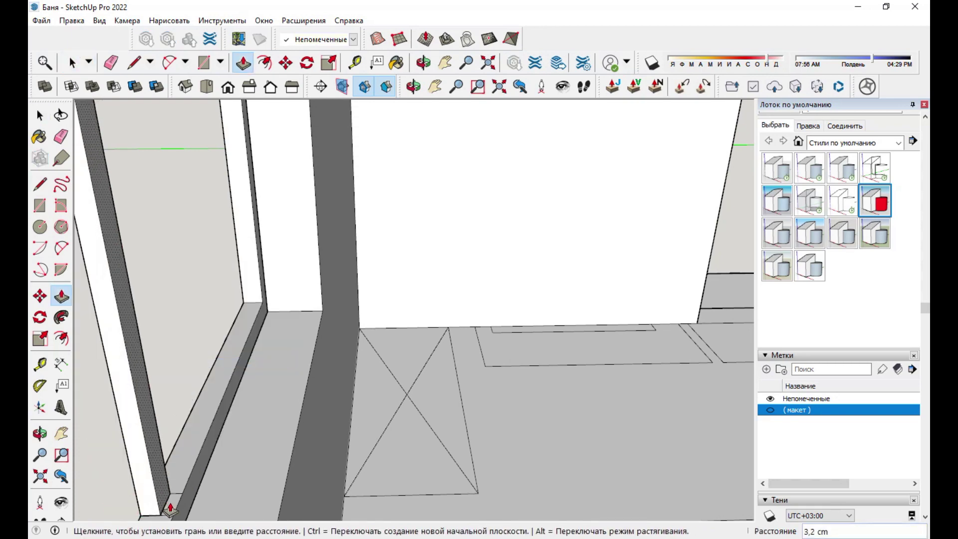
{"action": "middle_click_drag", "start_coordinate": [139, 479], "coordinate": [359, 476]}
{"action": "key", "text": "l"}
{"action": "mouse_move", "coordinate": [507, 422]}
{"action": "middle_mouse_down"}
{"action": "mouse_move", "coordinate": [513, 442]}
{"action": "mouse_move", "coordinate": [442, 385]}
{"action": "middle_mouse_up"}
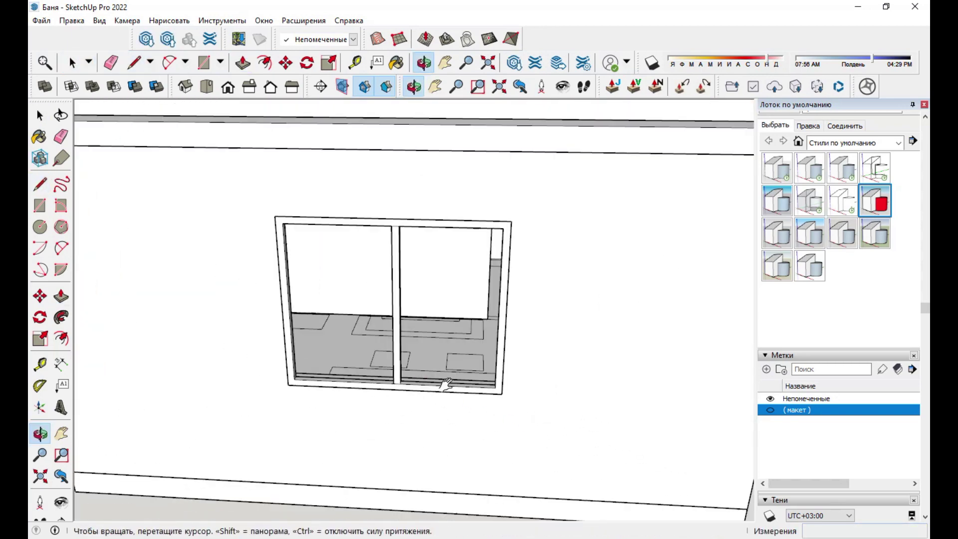
{"action": "key", "text": "space"}
{"action": "triple_click", "coordinate": [421, 300]}
{"action": "right_click", "coordinate": [422, 134]}
{"action": "middle_click_drag", "start_coordinate": [490, 253], "coordinate": [220, 406]}
- Draw a 70 × 120 cm glass pane rectangle across the window's glazing area
{"action": "key", "text": "r"}
{"action": "scroll", "coordinate": [220, 406], "scroll_direction": "up", "scroll_amount": 3}
{"action": "left_click", "coordinate": [225, 406]}
{"action": "key", "text": "o"}
{"action": "scroll", "coordinate": [282, 410], "scroll_direction": "down", "scroll_amount": 5}
{"action": "scroll", "coordinate": [281, 410], "scroll_direction": "up", "scroll_amount": 5}
{"action": "middle_click_drag", "start_coordinate": [507, 227], "coordinate": [496, 154]}
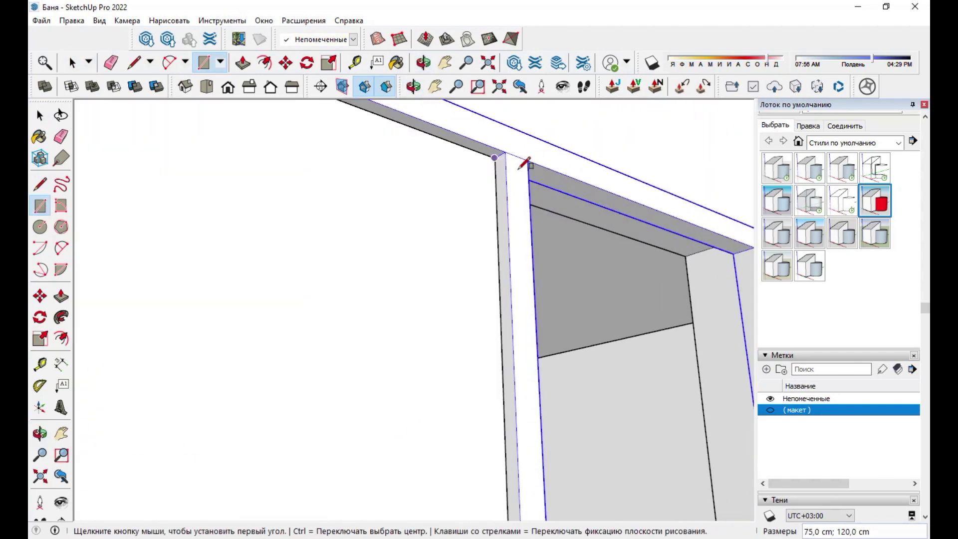
{"action": "scroll", "coordinate": [339, 415], "scroll_direction": "down", "scroll_amount": 3}
{"action": "scroll", "coordinate": [338, 415], "scroll_direction": "up", "scroll_amount": 5}
{"action": "type", "text": "70;120"}
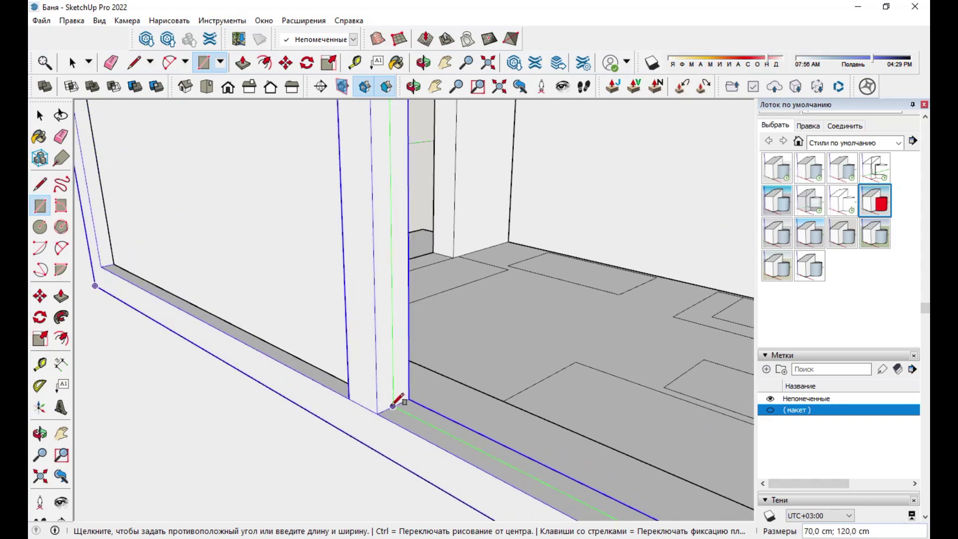
{"action": "key", "text": "Return"}
- Paint the window pane with the blue transparent glass material from Glass and Mirrors
{"action": "left_click", "coordinate": [898, 247]}
{"action": "left_click", "coordinate": [845, 380]}
{"action": "left_click", "coordinate": [809, 287]}
{"action": "left_click", "coordinate": [306, 231]}
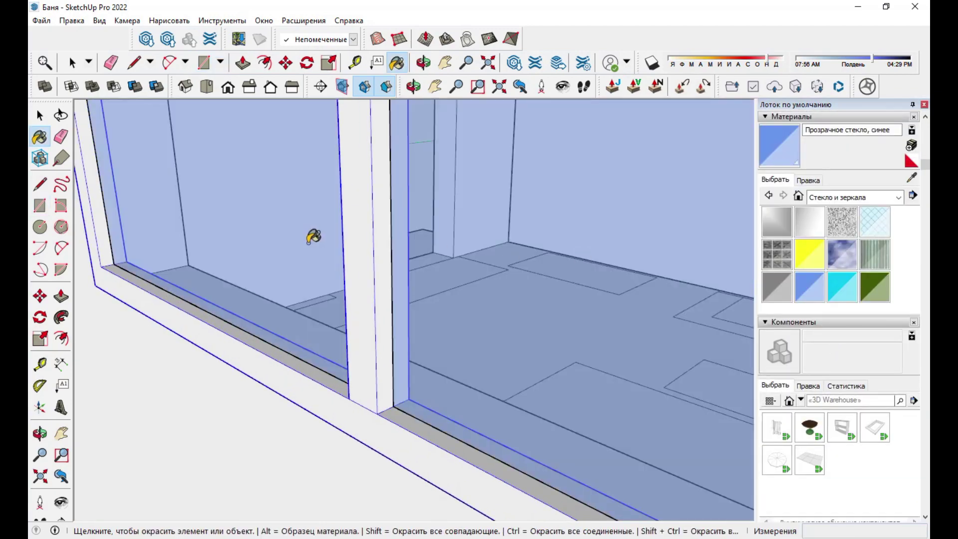
{"action": "scroll", "coordinate": [306, 231], "scroll_direction": "down", "scroll_amount": 10}
{"action": "middle_click_drag", "start_coordinate": [459, 251], "coordinate": [499, 312]}
- Draw a rectangle over the second window opening and offset it inward for its frame
{"action": "key", "text": "space"}
{"action": "scroll", "coordinate": [499, 312], "scroll_direction": "up", "scroll_amount": 5}
{"action": "key", "text": "r"}
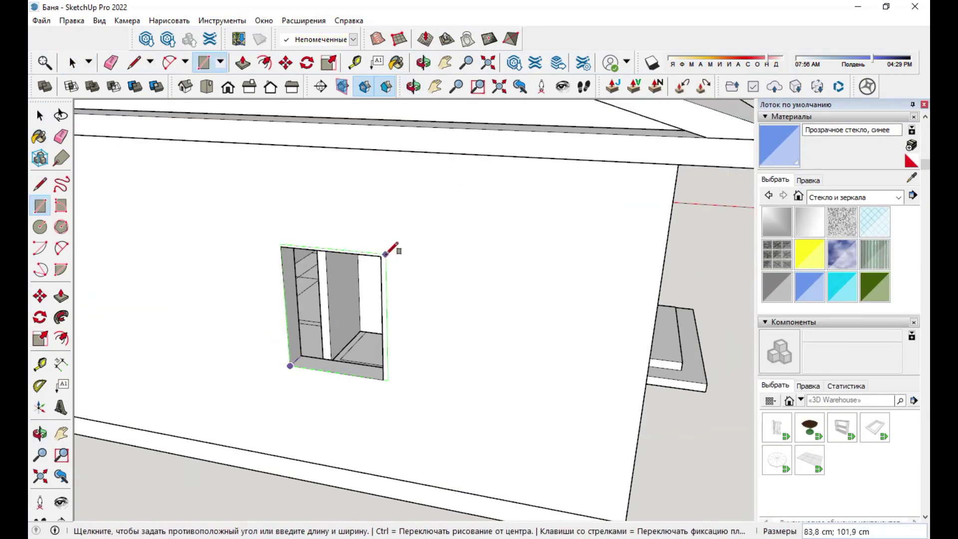
{"action": "left_click", "coordinate": [385, 252]}
{"action": "scroll", "coordinate": [374, 284], "scroll_direction": "up", "scroll_amount": 2}
{"action": "key", "text": "space"}
{"action": "left_click", "coordinate": [381, 294]}
{"action": "key", "text": "space"}
{"action": "scroll", "coordinate": [329, 314], "scroll_direction": "up", "scroll_amount": 5}
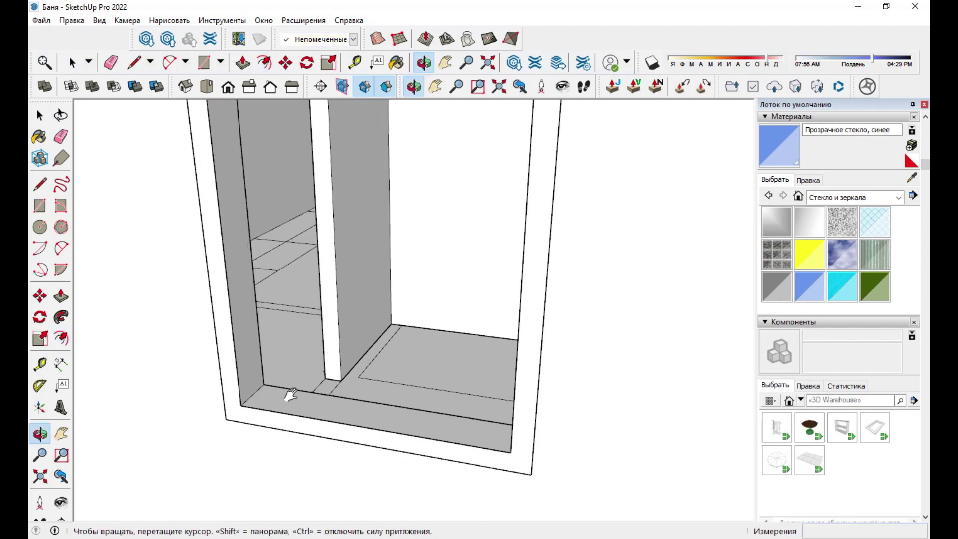
{"action": "scroll", "coordinate": [392, 303], "scroll_direction": "up", "scroll_amount": 3}
{"action": "middle_click_drag", "start_coordinate": [392, 303], "coordinate": [103, 331]}
{"action": "scroll", "coordinate": [117, 304], "scroll_direction": "up", "scroll_amount": 3}
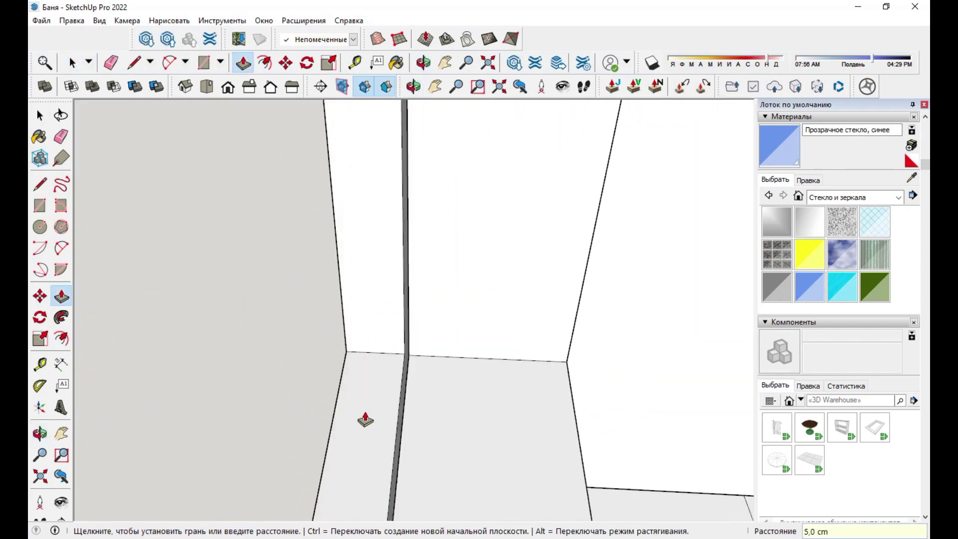
- Make the second window frame a group
{"action": "scroll", "coordinate": [365, 420], "scroll_direction": "down", "scroll_amount": 3}
{"action": "scroll", "coordinate": [421, 398], "scroll_direction": "down", "scroll_amount": 5}
{"action": "key", "text": "space"}
{"action": "left_click", "coordinate": [337, 421]}
{"action": "right_click", "coordinate": [337, 421]}
{"action": "left_click", "coordinate": [406, 263]}
- Start a rectangle at the window frame corner, then cancel it
{"action": "key", "text": "r"}
{"action": "scroll", "coordinate": [316, 496], "scroll_direction": "up", "scroll_amount": 5}
{"action": "left_click", "coordinate": [316, 496]}
{"action": "scroll", "coordinate": [619, 202], "scroll_direction": "up", "scroll_amount": 3}
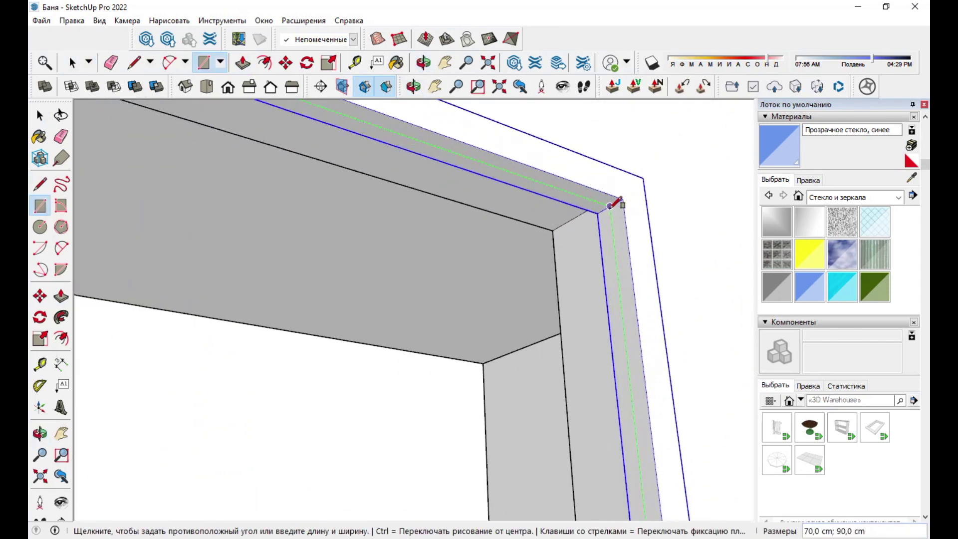
{"action": "key", "text": "b"}
{"action": "scroll", "coordinate": [487, 304], "scroll_direction": "down", "scroll_amount": 5}
{"action": "scroll", "coordinate": [498, 314], "scroll_direction": "down", "scroll_amount": 5}
{"action": "scroll", "coordinate": [434, 397], "scroll_direction": "down", "scroll_amount": 10}
- Draw a door-sized rectangle in the doorway and offset it 5 cm inward for the frame
{"action": "mouse_move", "coordinate": [434, 397]}
{"action": "middle_mouse_down"}
{"action": "mouse_move", "coordinate": [362, 385]}
{"action": "mouse_move", "coordinate": [316, 413]}
{"action": "mouse_move", "coordinate": [385, 411]}
{"action": "middle_mouse_up"}
{"action": "key", "text": "space"}
{"action": "scroll", "coordinate": [427, 429], "scroll_direction": "up", "scroll_amount": 5}
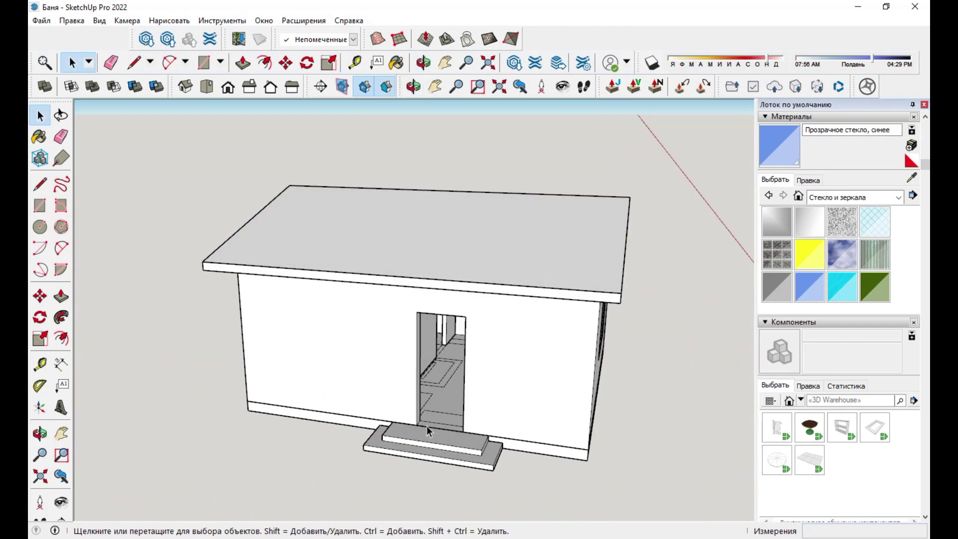
{"action": "scroll", "coordinate": [426, 429], "scroll_direction": "up", "scroll_amount": 3}
{"action": "key", "text": "r"}
{"action": "scroll", "coordinate": [414, 424], "scroll_direction": "up", "scroll_amount": 3}
{"action": "left_click", "coordinate": [413, 424]}
{"action": "mouse_move", "coordinate": [413, 425]}
{"action": "middle_mouse_down"}
{"action": "mouse_move", "coordinate": [598, 288]}
{"action": "mouse_move", "coordinate": [551, 231]}
{"action": "middle_mouse_up"}
{"action": "key", "text": "f"}
{"action": "left_click", "coordinate": [549, 278]}
{"action": "key", "text": "Return"}
- Push the inner door panel back into the doorway
{"action": "key", "text": "space"}
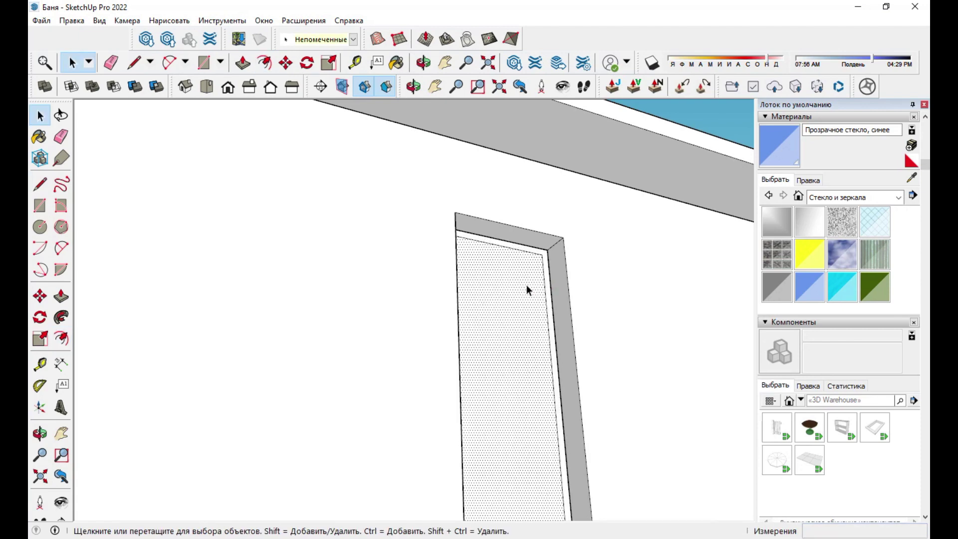
{"action": "middle_click_drag", "start_coordinate": [526, 284], "coordinate": [598, 278]}
{"action": "key", "text": "p"}
{"action": "left_click", "coordinate": [598, 278]}
{"action": "key", "text": "space"}
{"action": "scroll", "coordinate": [562, 352], "scroll_direction": "up", "scroll_amount": 3}
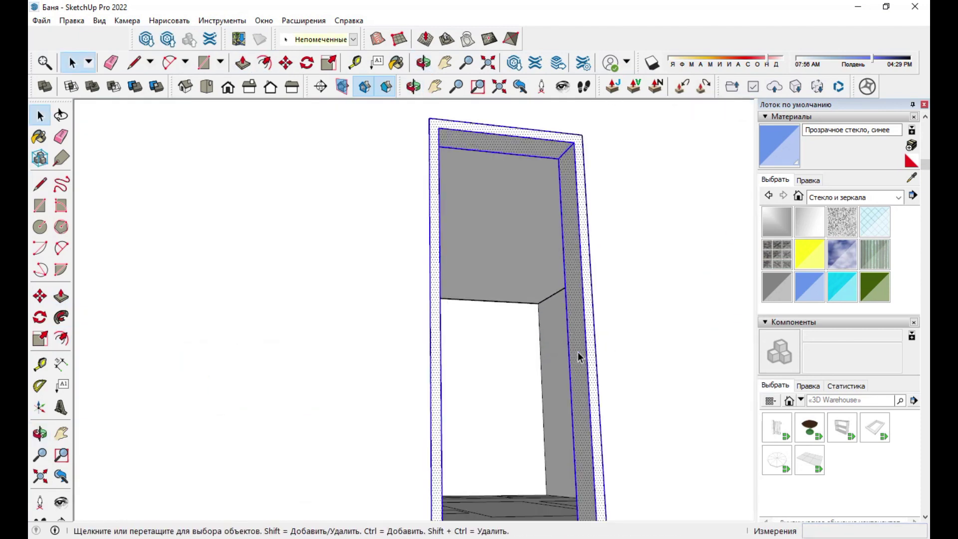
{"action": "middle_click_drag", "start_coordinate": [624, 306], "coordinate": [684, 348]}
- Draw a door panel rectangle inside the doorway and pull it to thickness
{"action": "key", "text": "r"}
{"action": "left_click", "coordinate": [645, 400]}
{"action": "mouse_move", "coordinate": [629, 379]}
{"action": "middle_mouse_down"}
{"action": "mouse_move", "coordinate": [359, 209]}
{"action": "mouse_move", "coordinate": [364, 196]}
{"action": "middle_mouse_up"}
{"action": "left_click", "coordinate": [365, 195]}
{"action": "key", "text": "space"}
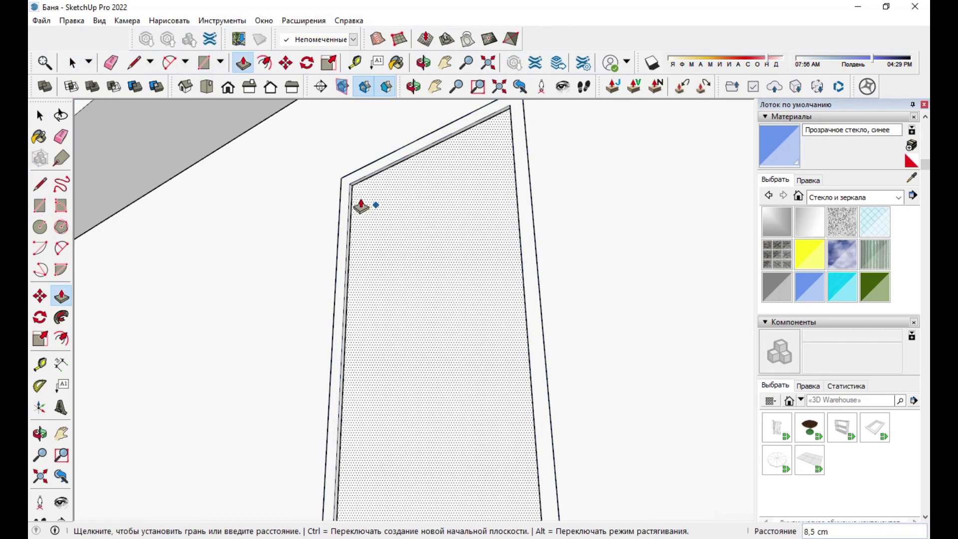
{"action": "left_click", "coordinate": [369, 201]}
{"action": "mouse_move", "coordinate": [367, 203]}
{"action": "middle_mouse_down"}
{"action": "mouse_move", "coordinate": [512, 342]}
{"action": "mouse_move", "coordinate": [379, 390]}
{"action": "middle_mouse_up"}
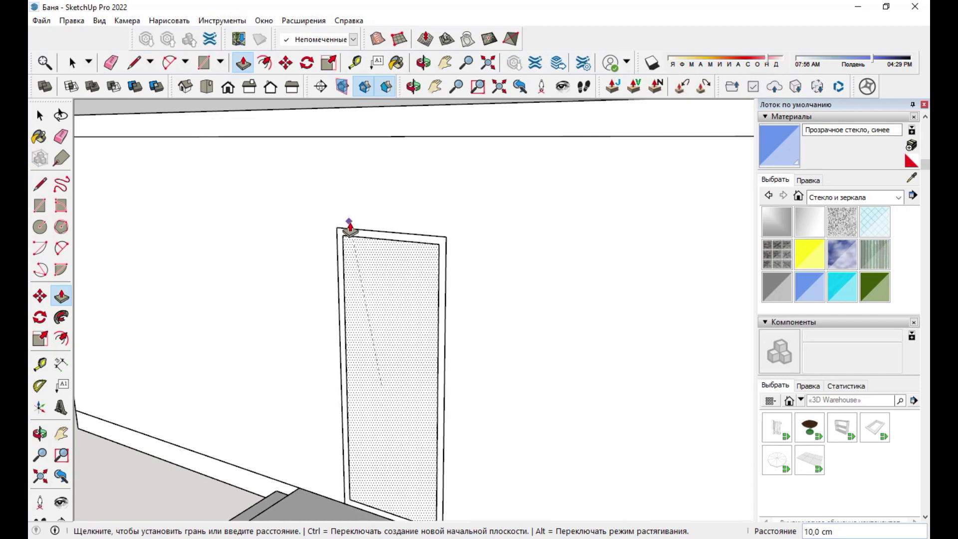
- Zoom around the finished door to inspect the framed door panel
{"action": "scroll", "coordinate": [349, 227], "scroll_direction": "down", "scroll_amount": 3}
{"action": "scroll", "coordinate": [380, 243], "scroll_direction": "up", "scroll_amount": 5}
{"action": "key", "text": "space"}
{"action": "scroll", "coordinate": [383, 239], "scroll_direction": "up", "scroll_amount": 2}
{"action": "scroll", "coordinate": [382, 243], "scroll_direction": "up", "scroll_amount": 2}
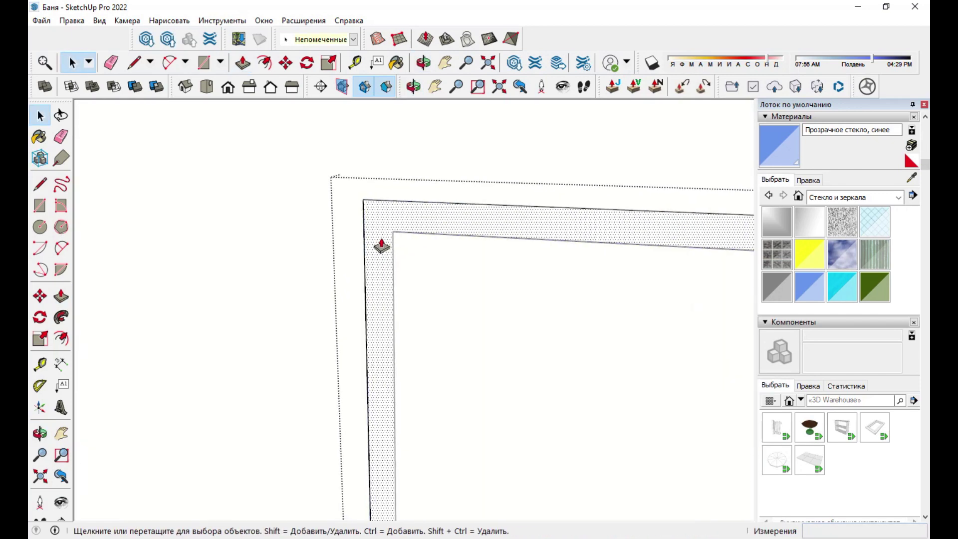
{"action": "scroll", "coordinate": [381, 242], "scroll_direction": "down", "scroll_amount": 2}
{"action": "key", "text": "p"}
{"action": "scroll", "coordinate": [375, 241], "scroll_direction": "down", "scroll_amount": 3}
{"action": "key", "text": "space"}
{"action": "scroll", "coordinate": [419, 259], "scroll_direction": "down", "scroll_amount": 5}
- Create raised 3D text 'Баня' and place it in the model
{"action": "right_click", "coordinate": [477, 292]}
{"action": "left_click", "coordinate": [517, 334]}
{"action": "scroll", "coordinate": [479, 324], "scroll_direction": "up", "scroll_amount": 5}
{"action": "scroll", "coordinate": [434, 317], "scroll_direction": "up", "scroll_amount": 1}
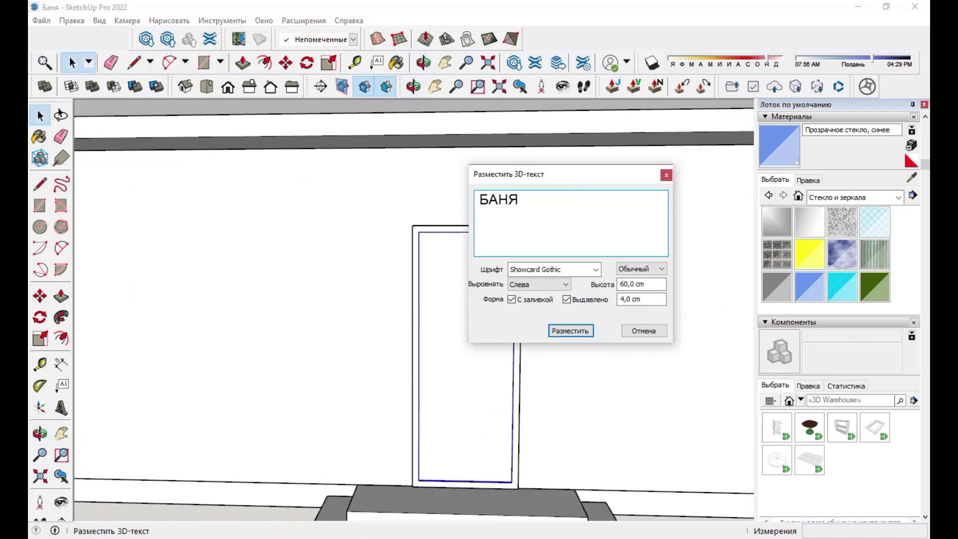
{"action": "left_click", "coordinate": [570, 331]}
{"action": "left_click", "coordinate": [332, 338]}
{"action": "scroll", "coordinate": [329, 327], "scroll_direction": "up", "scroll_amount": 3}
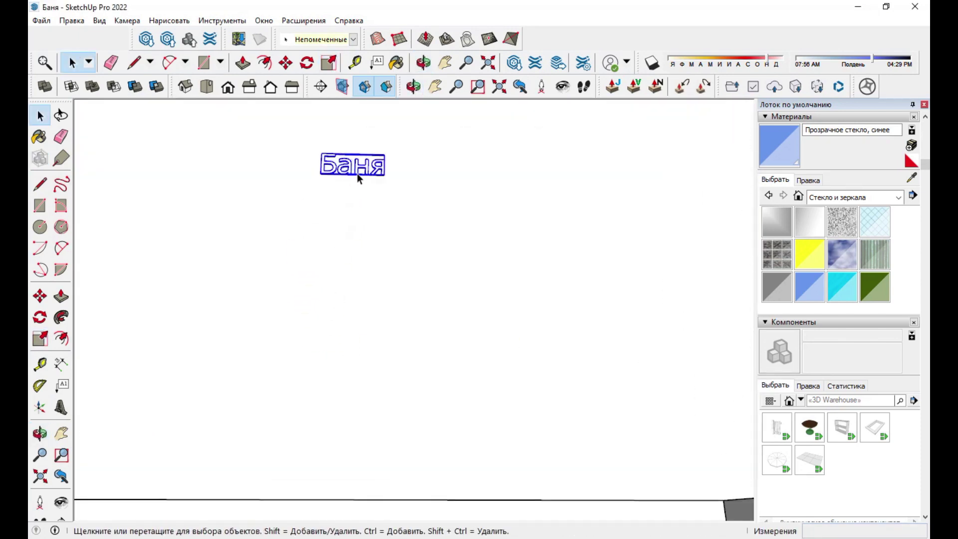
- Move the 'Баня' lettering onto the door, near its top
{"action": "left_click", "coordinate": [342, 163]}
{"action": "scroll", "coordinate": [448, 210], "scroll_direction": "down", "scroll_amount": 5}
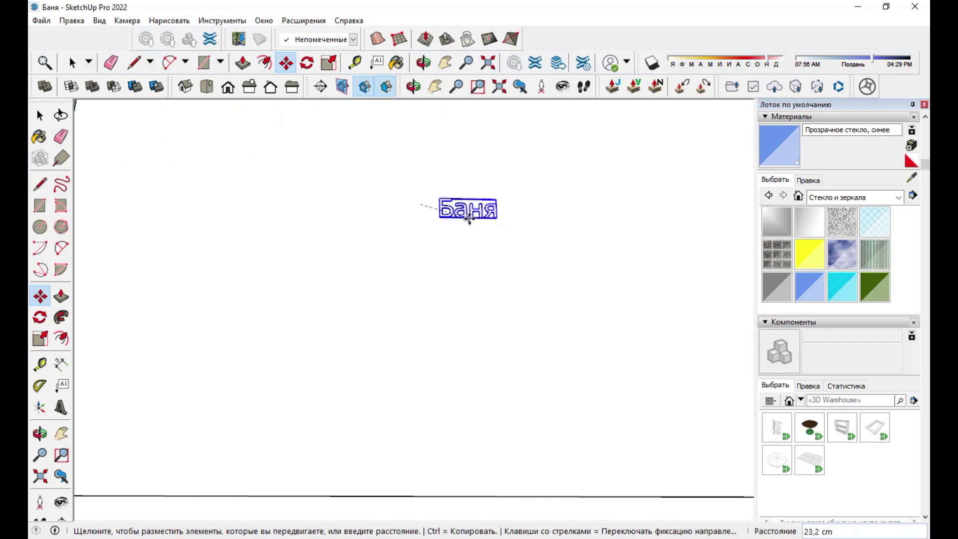
{"action": "scroll", "coordinate": [271, 314], "scroll_direction": "down", "scroll_amount": 3}
{"action": "scroll", "coordinate": [384, 331], "scroll_direction": "up", "scroll_amount": 3}
{"action": "mouse_move", "coordinate": [385, 332]}
{"action": "middle_mouse_down"}
{"action": "mouse_move", "coordinate": [387, 342]}
{"action": "mouse_move", "coordinate": [415, 240]}
{"action": "middle_mouse_up"}
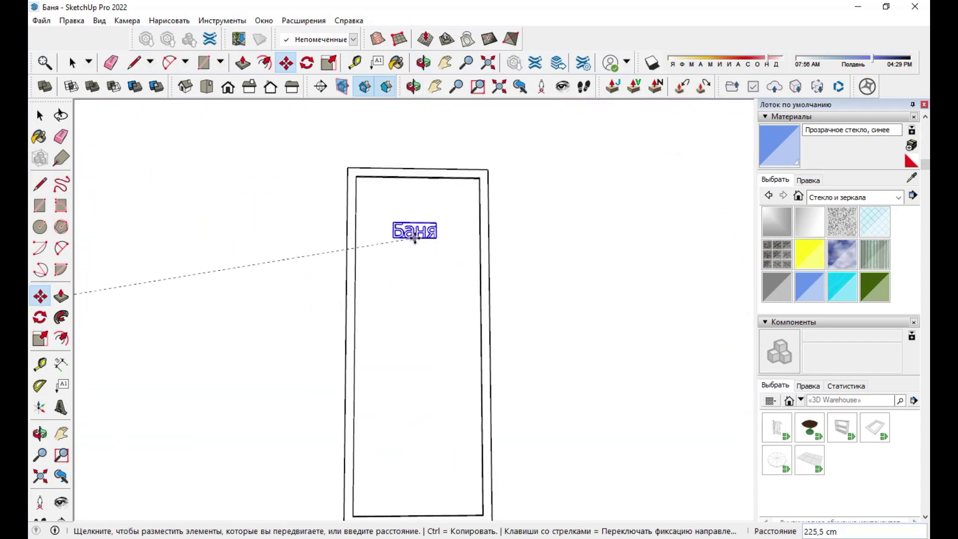
{"action": "left_click", "coordinate": [414, 242]}
- Scale the 'Баня' lettering up from its corner to fit the door
{"action": "left_click", "coordinate": [52, 341]}
{"action": "scroll", "coordinate": [444, 264], "scroll_direction": "up", "scroll_amount": 3}
{"action": "left_click", "coordinate": [417, 267]}
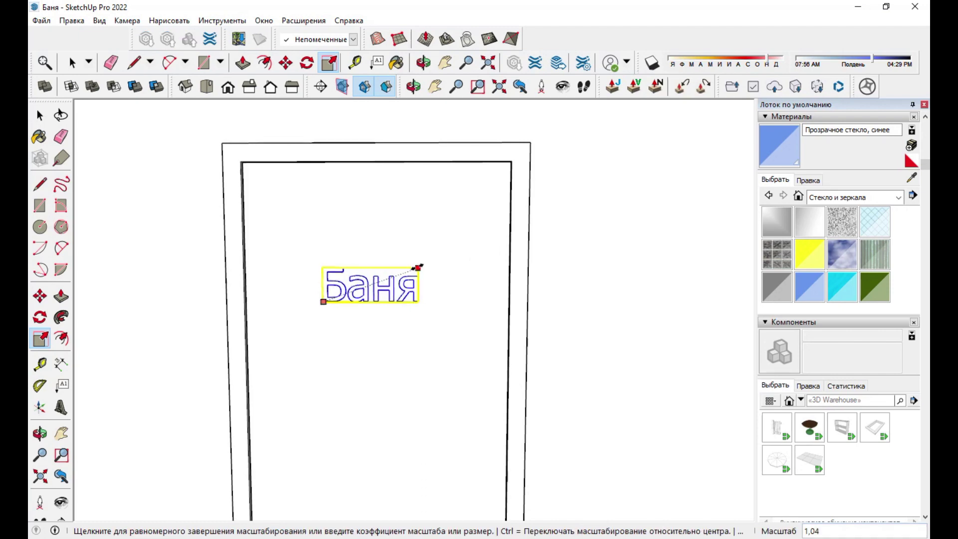
{"action": "left_click", "coordinate": [435, 260]}
{"action": "scroll", "coordinate": [399, 265], "scroll_direction": "down", "scroll_amount": 5}
{"action": "key", "text": "space"}
{"action": "scroll", "coordinate": [397, 261], "scroll_direction": "up", "scroll_amount": 3}
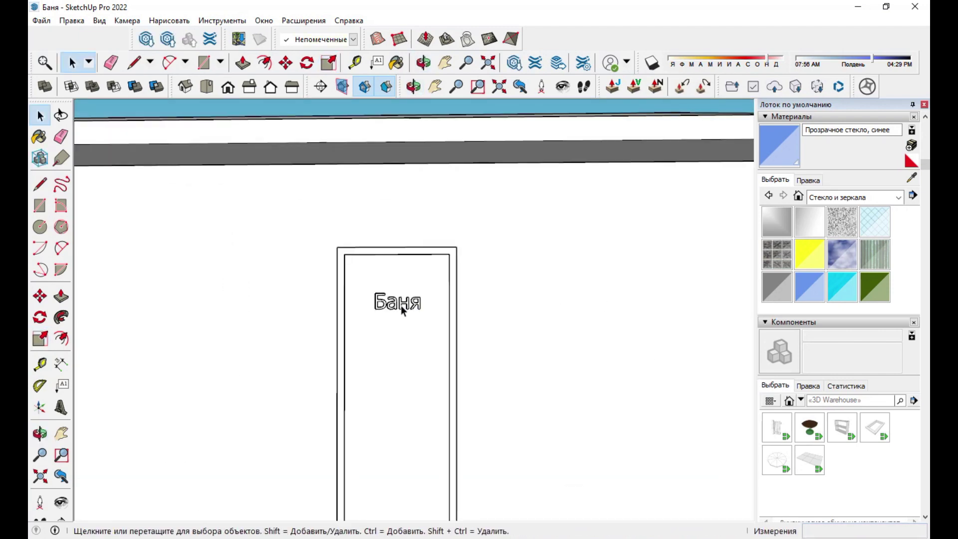
{"action": "scroll", "coordinate": [397, 261], "scroll_direction": "up", "scroll_amount": 3}
- Select the 'Баня' lettering and adjust its position and rotation on the door
{"action": "left_click", "coordinate": [397, 261]}
{"action": "scroll", "coordinate": [398, 261], "scroll_direction": "up", "scroll_amount": 2}
{"action": "key", "text": "m"}
{"action": "key", "text": "q"}
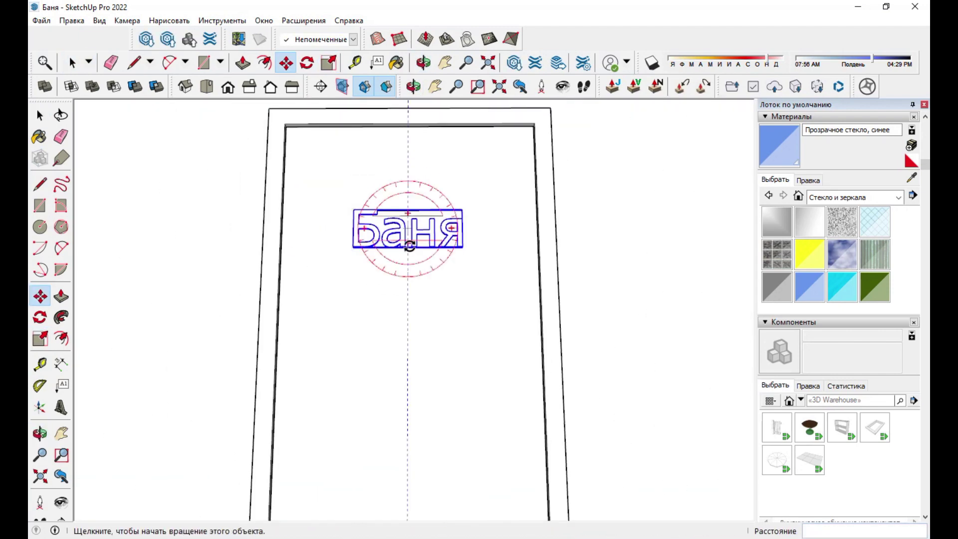
{"action": "key", "text": "space"}
{"action": "scroll", "coordinate": [449, 300], "scroll_direction": "down", "scroll_amount": 6}
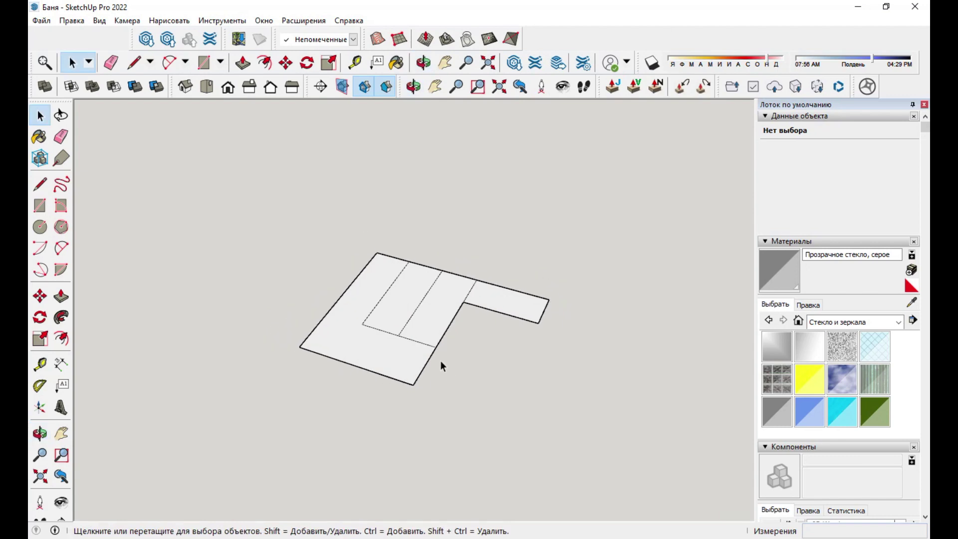
- Draw a small square at one corner of the L-shaped floor slab
{"action": "triple_click", "coordinate": [380, 343]}
{"action": "scroll", "coordinate": [442, 246], "scroll_direction": "up", "scroll_amount": 2}
{"action": "left_click", "coordinate": [442, 247]}
{"action": "scroll", "coordinate": [424, 354], "scroll_direction": "up", "scroll_amount": 1}
{"action": "mouse_move", "coordinate": [424, 354]}
{"action": "middle_mouse_down"}
{"action": "mouse_move", "coordinate": [357, 345]}
{"action": "mouse_move", "coordinate": [396, 345]}
{"action": "middle_mouse_up"}
{"action": "scroll", "coordinate": [513, 399], "scroll_direction": "up", "scroll_amount": 3}
{"action": "key", "text": "r"}
{"action": "left_click", "coordinate": [481, 421]}
{"action": "scroll", "coordinate": [499, 406], "scroll_direction": "up", "scroll_amount": 2}
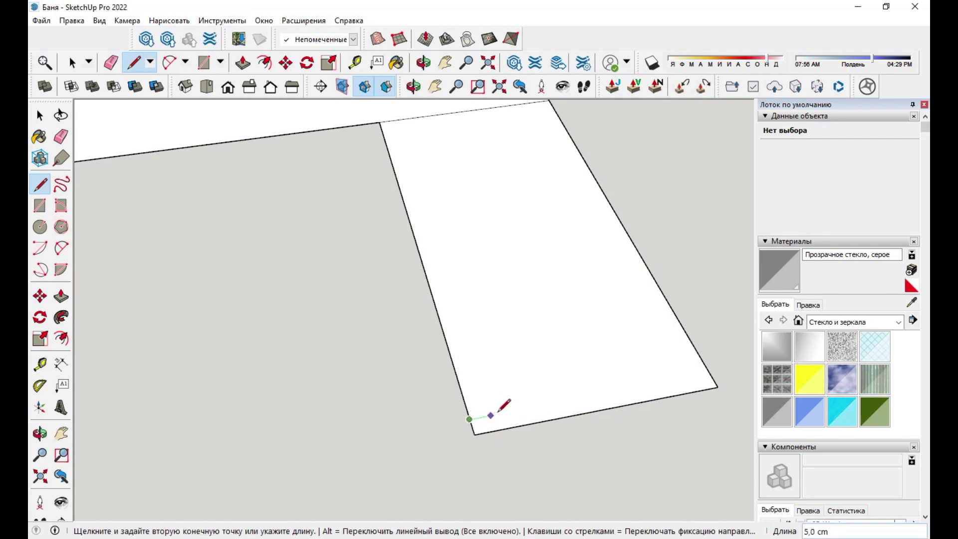
{"action": "key", "text": "Return"}
- Select the small corner square and copy it to the slab's far corner
{"action": "key", "text": "r"}
{"action": "key", "text": "space"}
{"action": "double_click", "coordinate": [492, 422]}
{"action": "middle_click_drag", "start_coordinate": [491, 421], "coordinate": [509, 425]}
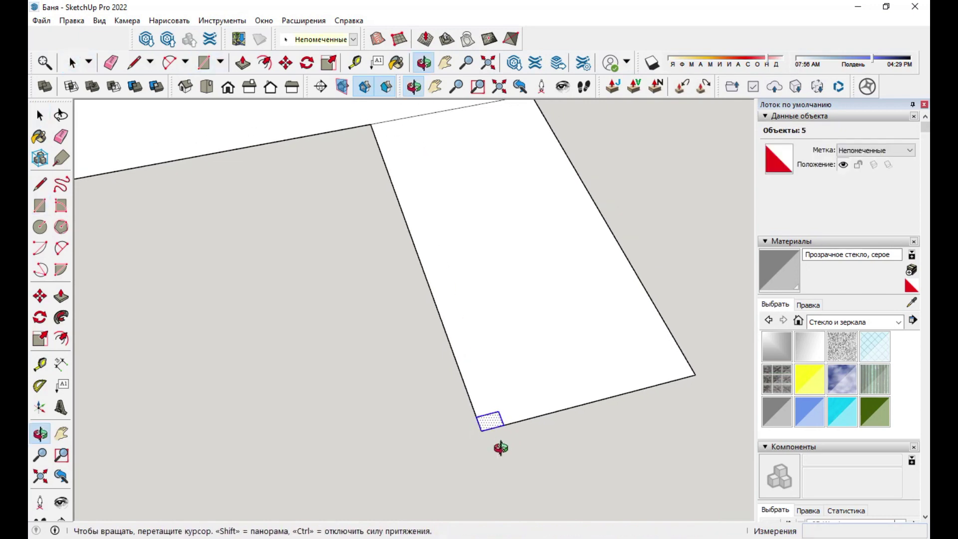
{"action": "key", "text": "m"}
{"action": "key", "text": "ctrl"}
{"action": "left_click", "coordinate": [509, 425]}
{"action": "left_click", "coordinate": [668, 379]}
{"action": "mouse_move", "coordinate": [667, 379]}
{"action": "middle_mouse_down"}
{"action": "mouse_move", "coordinate": [565, 428]}
{"action": "mouse_move", "coordinate": [512, 337]}
{"action": "middle_mouse_up"}
{"action": "left_click", "coordinate": [471, 327]}
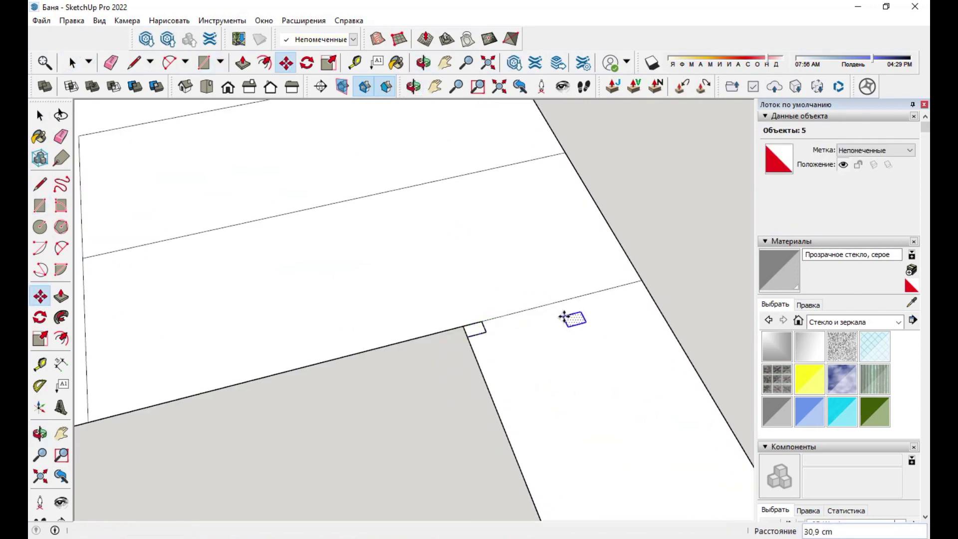
- Copy the post square to the lower, top, middle and right corners of the outline
{"action": "middle_click_drag", "start_coordinate": [585, 310], "coordinate": [567, 337]}
{"action": "key", "text": "ctrl"}
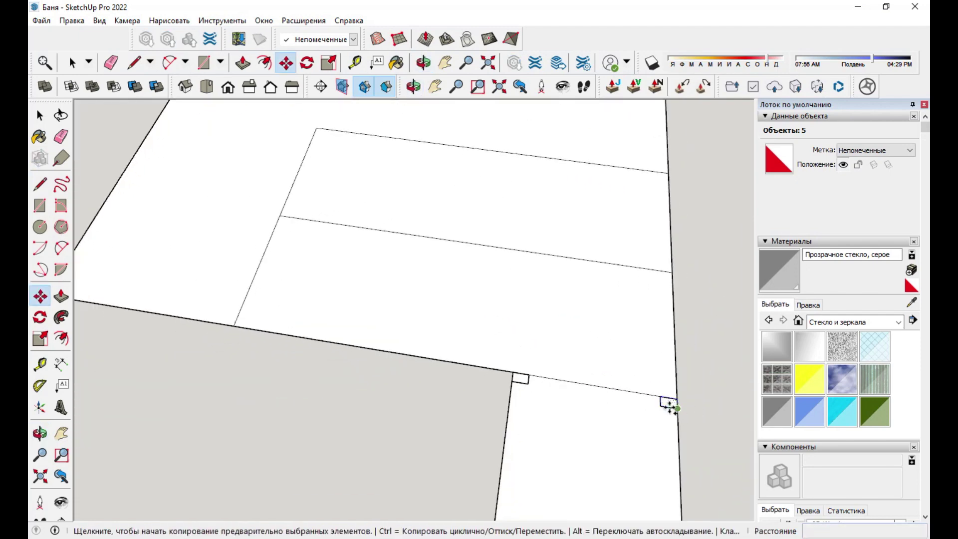
{"action": "left_click", "coordinate": [675, 406]}
{"action": "left_click", "coordinate": [374, 376]}
{"action": "left_click", "coordinate": [368, 380]}
{"action": "scroll", "coordinate": [368, 381], "scroll_direction": "down", "scroll_amount": 3}
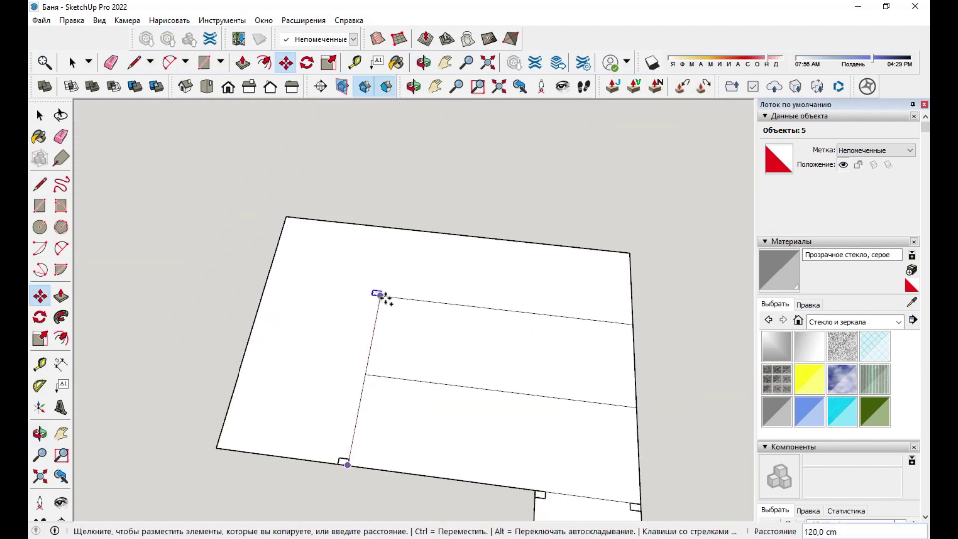
{"action": "left_click", "coordinate": [380, 295]}
{"action": "left_click", "coordinate": [356, 389]}
{"action": "left_click", "coordinate": [702, 435]}
{"action": "left_click", "coordinate": [690, 328]}
- Copy further post squares to the top edge's midpoint and the next edge endpoint
{"action": "scroll", "coordinate": [686, 324], "scroll_direction": "up", "scroll_amount": 3}
{"action": "scroll", "coordinate": [421, 346], "scroll_direction": "down", "scroll_amount": 3}
{"action": "mouse_move", "coordinate": [421, 346]}
{"action": "middle_mouse_down"}
{"action": "mouse_move", "coordinate": [421, 363]}
{"action": "mouse_move", "coordinate": [461, 372]}
{"action": "mouse_move", "coordinate": [464, 361]}
{"action": "middle_mouse_up"}
{"action": "scroll", "coordinate": [442, 284], "scroll_direction": "up", "scroll_amount": 2}
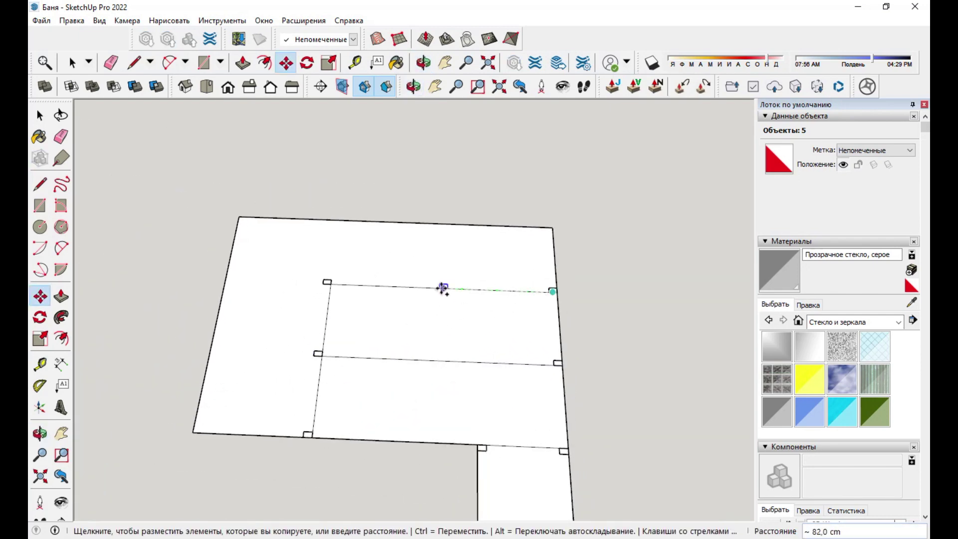
{"action": "scroll", "coordinate": [429, 284], "scroll_direction": "up", "scroll_amount": 2}
{"action": "left_click", "coordinate": [445, 285]}
{"action": "scroll", "coordinate": [446, 287], "scroll_direction": "up", "scroll_amount": 2}
{"action": "scroll", "coordinate": [443, 429], "scroll_direction": "down", "scroll_amount": 3}
{"action": "middle_click_drag", "start_coordinate": [442, 434], "coordinate": [439, 347]}
{"action": "left_click", "coordinate": [438, 347]}
{"action": "key", "text": "ctrl"}
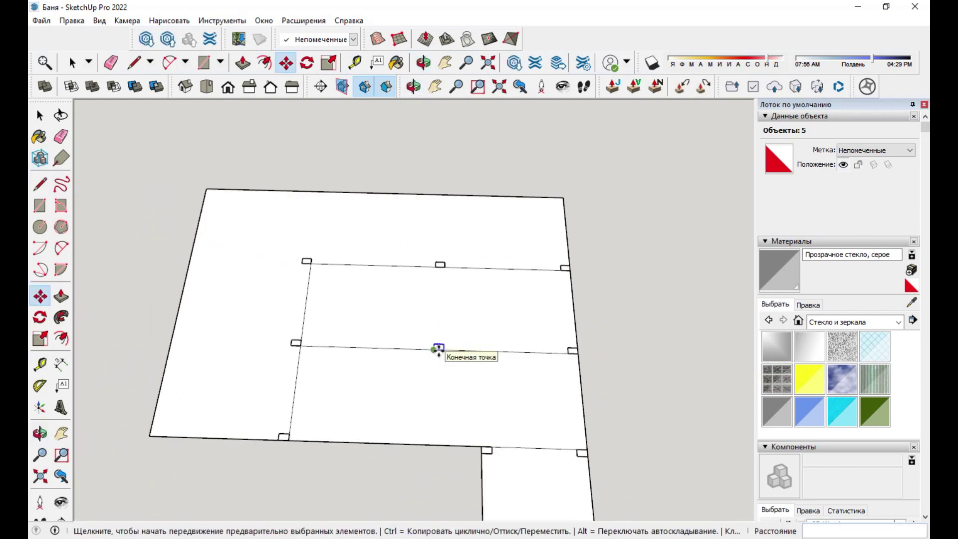
- Raise the post squares 50 cm into posts and select them
{"action": "scroll", "coordinate": [424, 369], "scroll_direction": "down", "scroll_amount": 2}
{"action": "mouse_move", "coordinate": [402, 392]}
{"action": "middle_mouse_down"}
{"action": "mouse_move", "coordinate": [479, 321]}
{"action": "mouse_move", "coordinate": [536, 444]}
{"action": "middle_mouse_up"}
{"action": "key", "text": "space"}
{"action": "scroll", "coordinate": [539, 464], "scroll_direction": "up", "scroll_amount": 3}
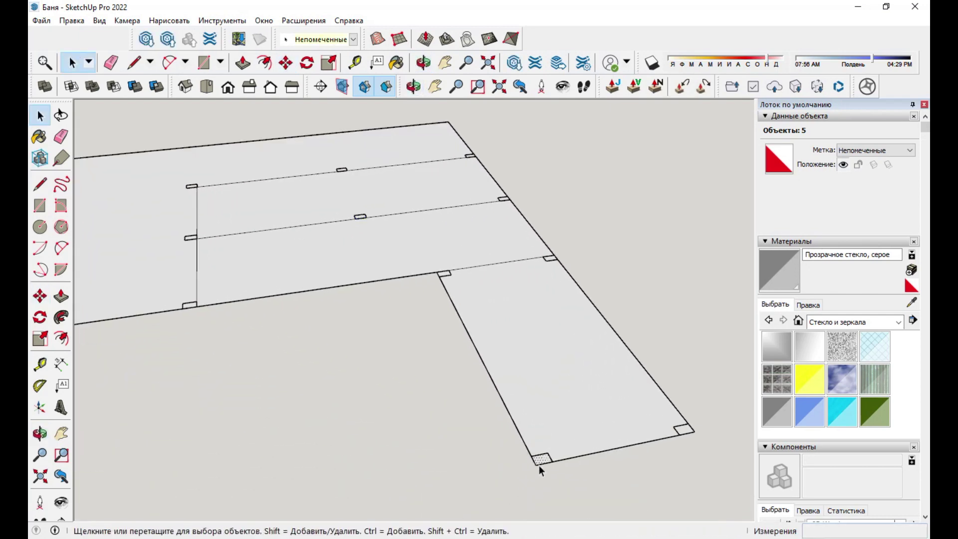
{"action": "scroll", "coordinate": [587, 465], "scroll_direction": "up", "scroll_amount": 2}
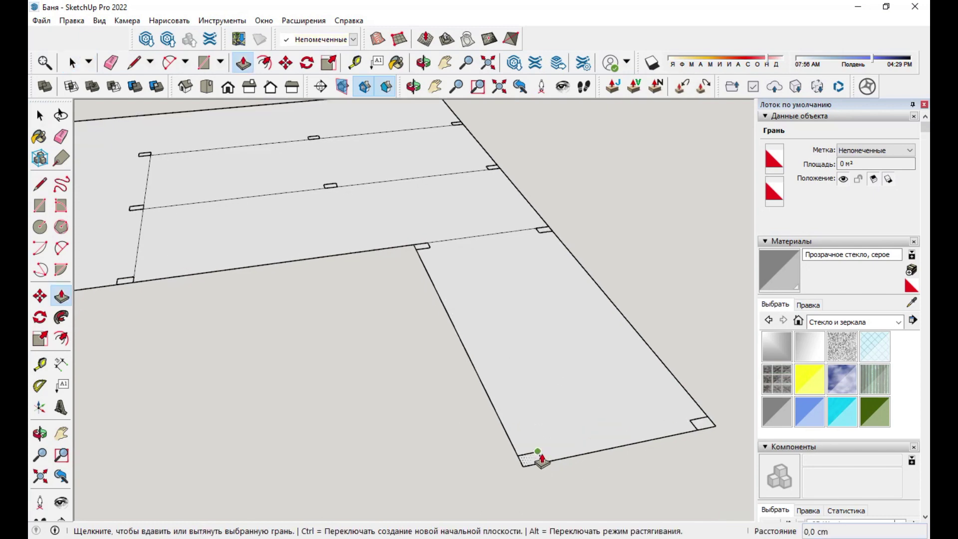
{"action": "scroll", "coordinate": [555, 351], "scroll_direction": "down", "scroll_amount": 2}
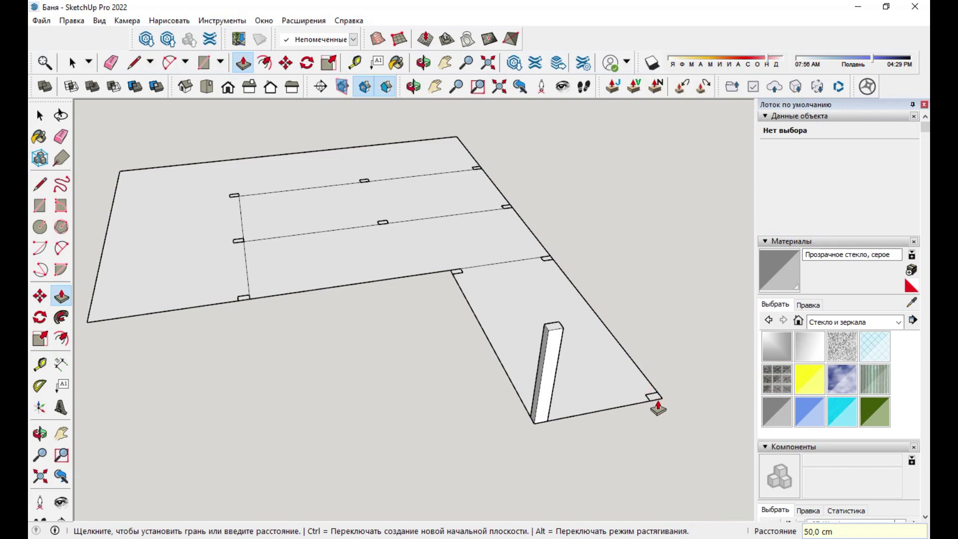
{"action": "key", "text": "space"}
{"action": "scroll", "coordinate": [656, 400], "scroll_direction": "up", "scroll_amount": 2}
{"action": "scroll", "coordinate": [349, 368], "scroll_direction": "down", "scroll_amount": 3}
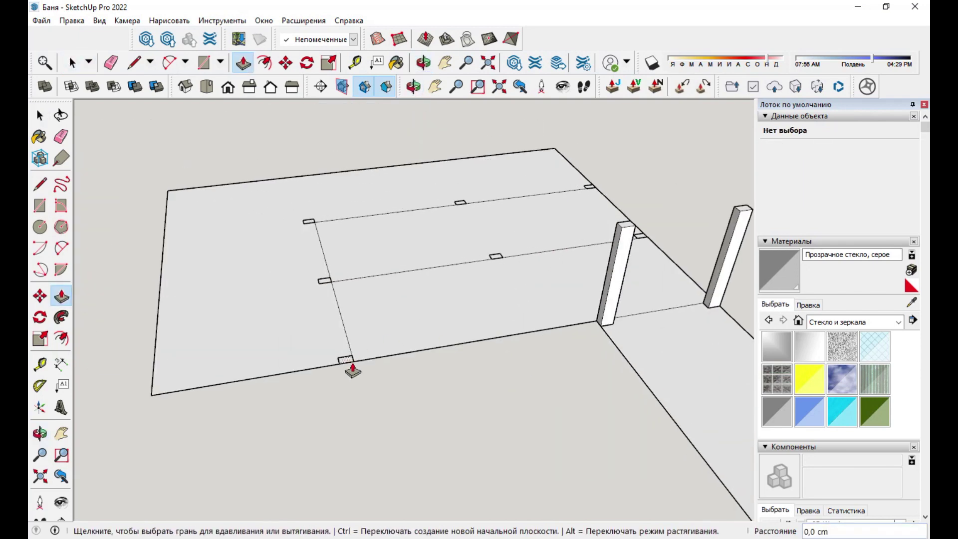
{"action": "mouse_move", "coordinate": [331, 288]}
{"action": "middle_mouse_down"}
{"action": "mouse_move", "coordinate": [569, 196]}
{"action": "mouse_move", "coordinate": [464, 251]}
{"action": "middle_mouse_up"}
{"action": "scroll", "coordinate": [463, 252], "scroll_direction": "up", "scroll_amount": 2}
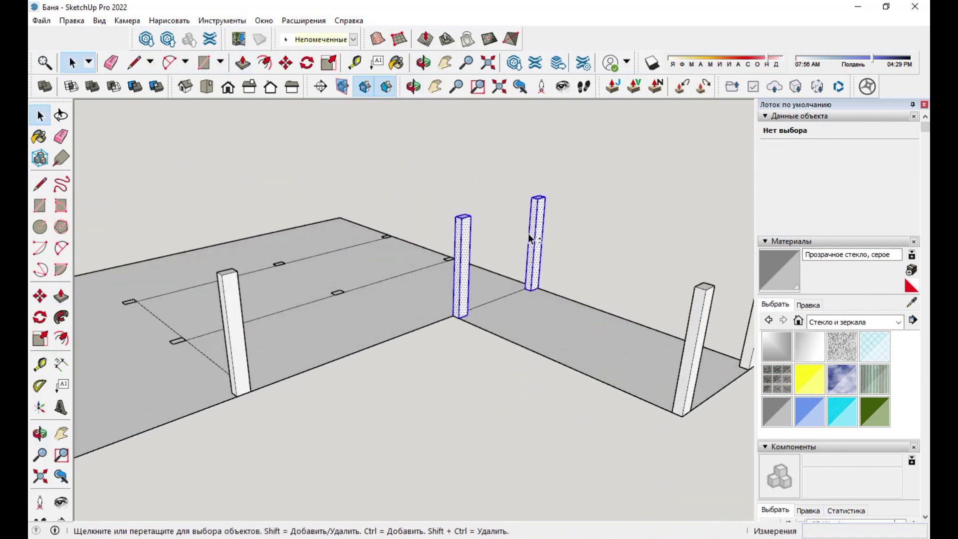
{"action": "scroll", "coordinate": [693, 339], "scroll_direction": "down", "scroll_amount": 3}
{"action": "right_click", "coordinate": [402, 335]}
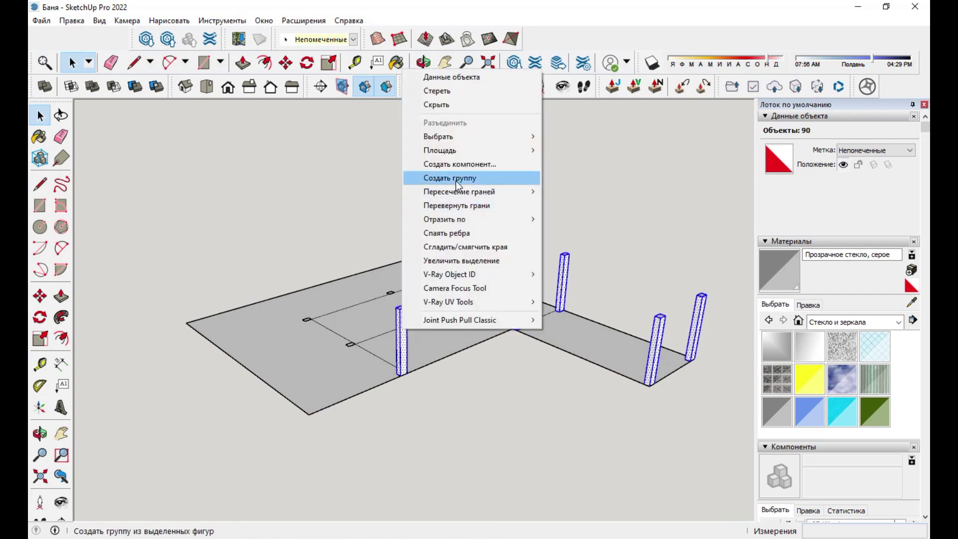
- Group the posts and draw a rectangle over their tops, pulled up 3 cm
{"action": "left_click", "coordinate": [455, 181]}
{"action": "middle_click_drag", "start_coordinate": [545, 310], "coordinate": [428, 337]}
{"action": "scroll", "coordinate": [428, 338], "scroll_direction": "up", "scroll_amount": 3}
{"action": "key", "text": "r"}
{"action": "left_click", "coordinate": [421, 256]}
{"action": "middle_click_drag", "start_coordinate": [420, 256], "coordinate": [577, 374]}
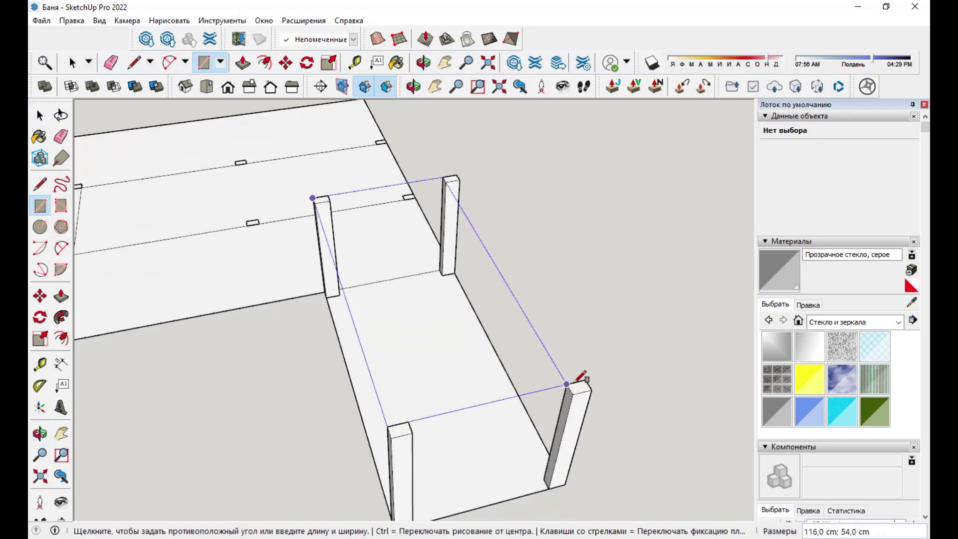
{"action": "left_click", "coordinate": [577, 374]}
{"action": "key", "text": "space"}
{"action": "left_click", "coordinate": [501, 379]}
{"action": "type", "text": "3"}
{"action": "key", "text": "Return"}
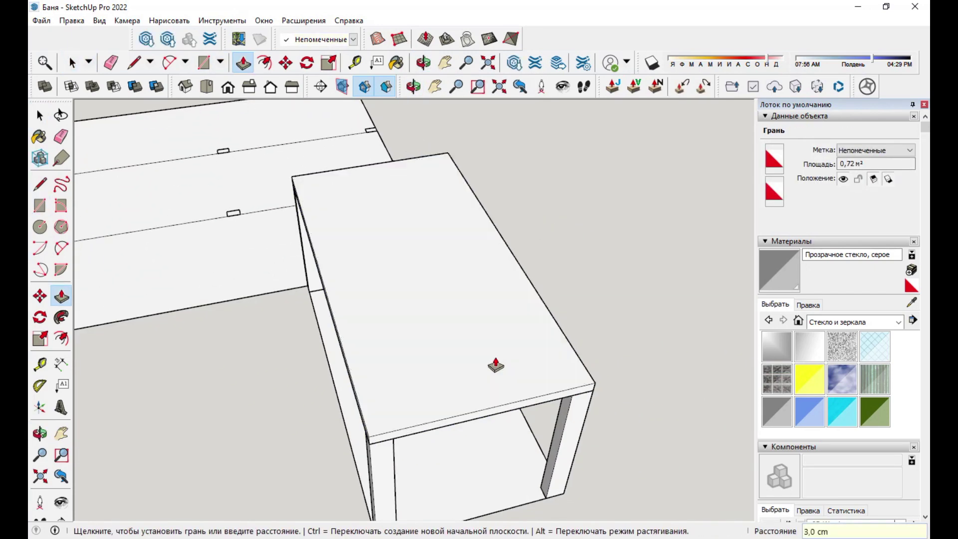
- Extend the 3 cm tabletop further along the posts
{"action": "middle_click_drag", "start_coordinate": [495, 365], "coordinate": [678, 300]}
{"action": "scroll", "coordinate": [419, 179], "scroll_direction": "up", "scroll_amount": 3}
{"action": "left_click", "coordinate": [419, 179]}
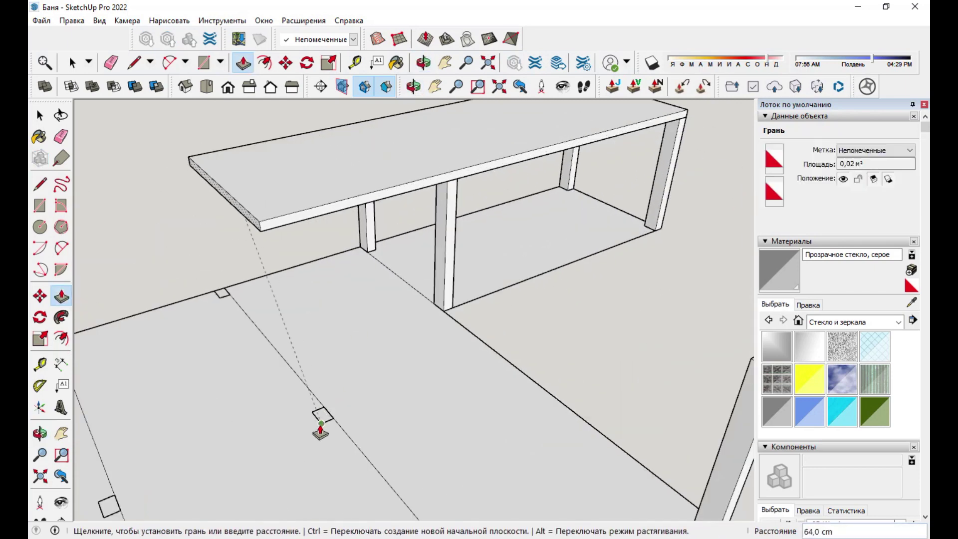
{"action": "left_click", "coordinate": [319, 426]}
{"action": "key", "text": "space"}
{"action": "key", "text": "l"}
{"action": "left_click", "coordinate": [457, 178]}
{"action": "key", "text": "space"}
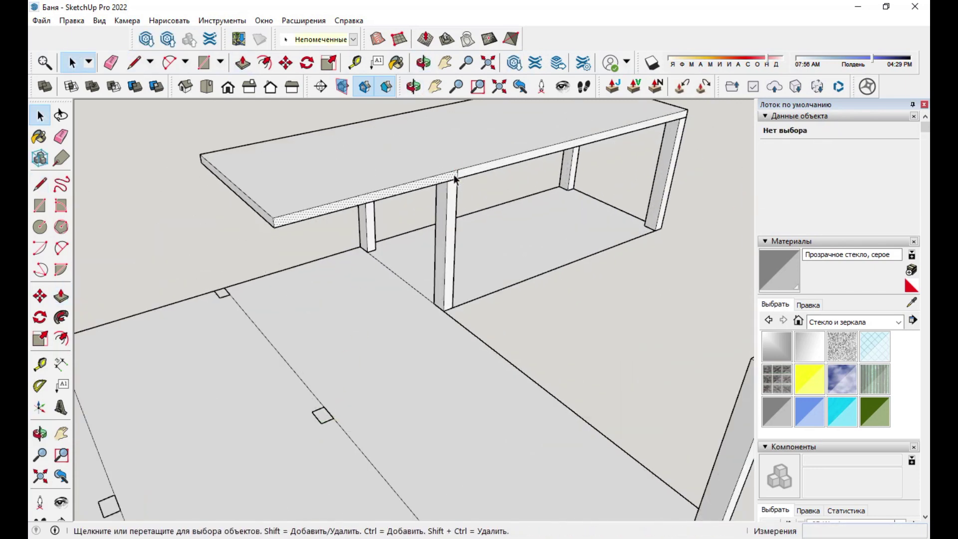
{"action": "left_click", "coordinate": [455, 178]}
{"action": "key", "text": "p"}
- Push/pull the tabletop along the other leg to form the L-shaped bench top
{"action": "middle_click_drag", "start_coordinate": [455, 178], "coordinate": [466, 286]}
{"action": "key", "text": "o"}
{"action": "mouse_move", "coordinate": [560, 282]}
{"action": "left_mouse_down"}
{"action": "mouse_move", "coordinate": [406, 174]}
{"action": "mouse_move", "coordinate": [443, 212]}
{"action": "left_mouse_up"}
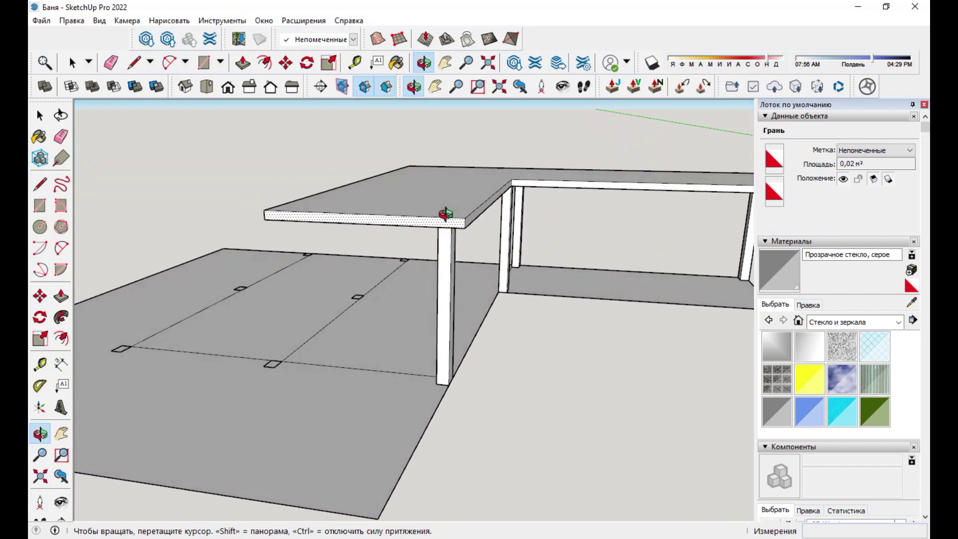
{"action": "key", "text": "p"}
{"action": "middle_click_drag", "start_coordinate": [425, 284], "coordinate": [320, 380]}
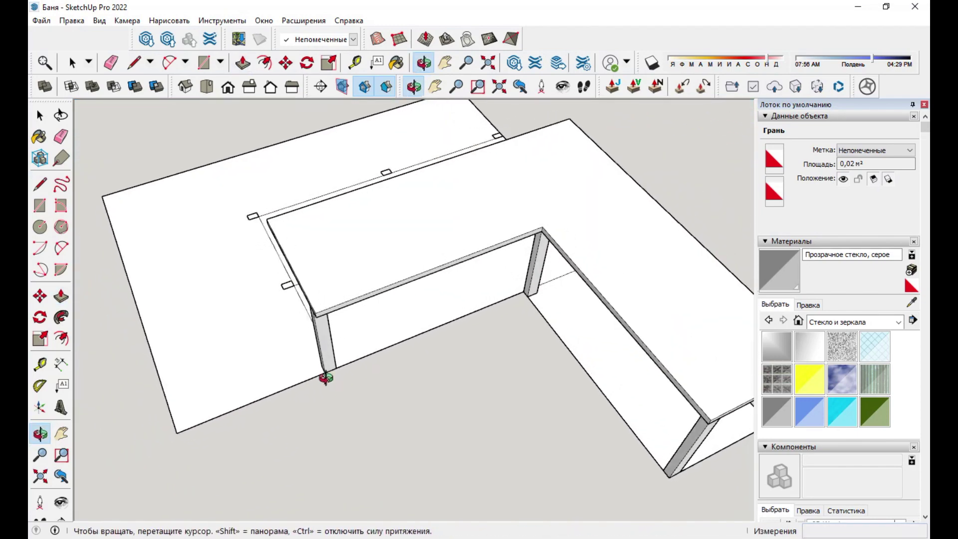
{"action": "mouse_move", "coordinate": [323, 413]}
{"action": "middle_mouse_down"}
{"action": "mouse_move", "coordinate": [599, 245]}
{"action": "mouse_move", "coordinate": [560, 166]}
{"action": "mouse_move", "coordinate": [515, 199]}
{"action": "middle_mouse_up"}
{"action": "key", "text": "p"}
{"action": "key", "text": "space"}
{"action": "scroll", "coordinate": [426, 420], "scroll_direction": "down", "scroll_amount": 3}
{"action": "mouse_move", "coordinate": [426, 420]}
{"action": "middle_mouse_down"}
{"action": "mouse_move", "coordinate": [566, 338]}
{"action": "mouse_move", "coordinate": [483, 394]}
{"action": "middle_mouse_up"}
{"action": "scroll", "coordinate": [546, 410], "scroll_direction": "up", "scroll_amount": 2}
{"action": "scroll", "coordinate": [545, 410], "scroll_direction": "down", "scroll_amount": 3}
- Select the whole L-shaped tabletop and make it a solid group
{"action": "key", "text": "space"}
{"action": "triple_click", "coordinate": [515, 280]}
{"action": "middle_click_drag", "start_coordinate": [515, 279], "coordinate": [408, 279]}
{"action": "scroll", "coordinate": [376, 377], "scroll_direction": "up", "scroll_amount": 3}
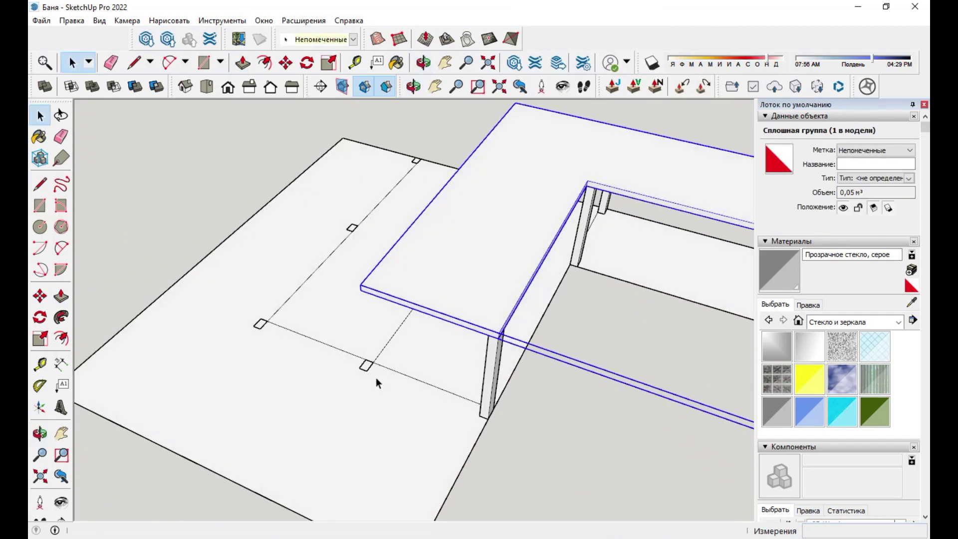
{"action": "key", "text": "space"}
{"action": "left_click", "coordinate": [359, 363]}
{"action": "key", "text": "p"}
{"action": "scroll", "coordinate": [359, 352], "scroll_direction": "up", "scroll_amount": 2}
{"action": "scroll", "coordinate": [520, 342], "scroll_direction": "up", "scroll_amount": 3}
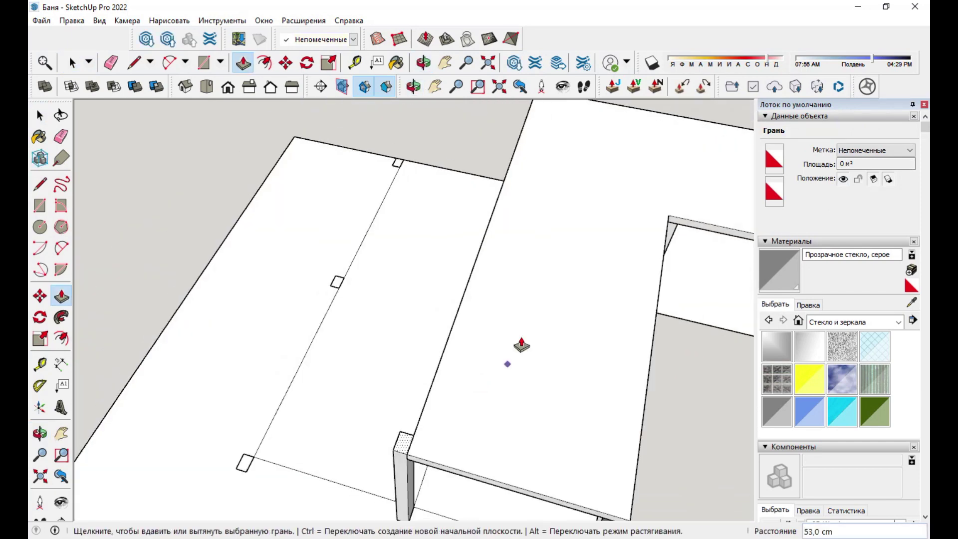
- Push/Pull the corner post of the L-shaped table up above the bench top
{"action": "middle_click_drag", "start_coordinate": [520, 342], "coordinate": [590, 188]}
{"action": "key", "text": "space"}
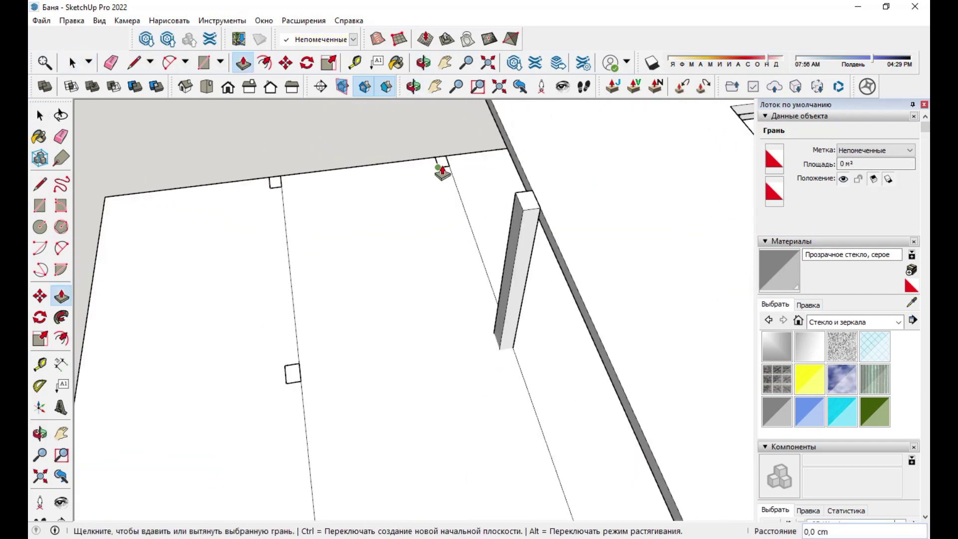
{"action": "middle_click_drag", "start_coordinate": [442, 172], "coordinate": [520, 272]}
{"action": "left_click_drag", "start_coordinate": [401, 286], "coordinate": [299, 224]}
{"action": "left_click", "coordinate": [72, 63]}
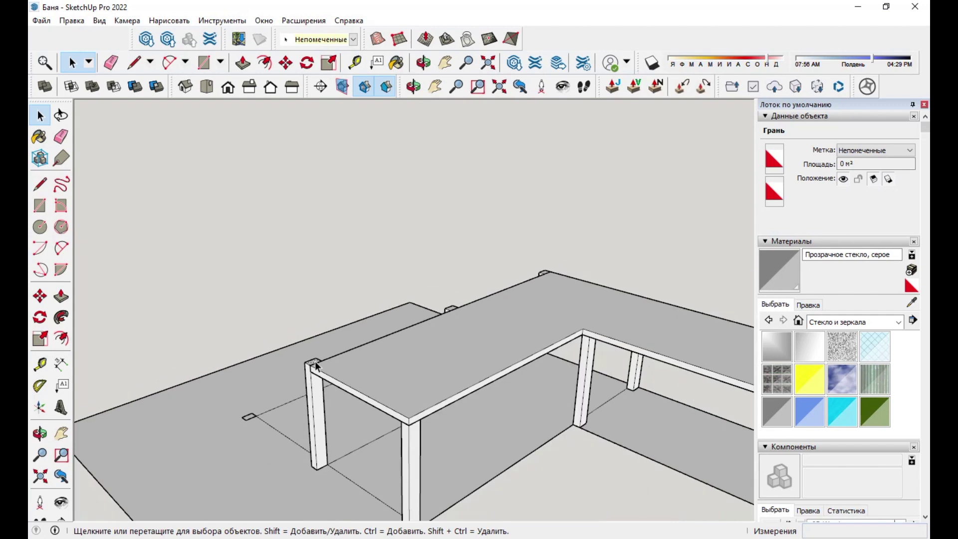
{"action": "key", "text": "p"}
{"action": "scroll", "coordinate": [321, 313], "scroll_direction": "up", "scroll_amount": 5}
{"action": "left_click", "coordinate": [475, 319]}
{"action": "scroll", "coordinate": [342, 349], "scroll_direction": "down", "scroll_amount": 5}
- Raise a post on the other leg of the bench to the same taller height
{"action": "mouse_move", "coordinate": [337, 415]}
{"action": "middle_mouse_down"}
{"action": "mouse_move", "coordinate": [265, 386]}
{"action": "mouse_move", "coordinate": [268, 394]}
{"action": "middle_mouse_up"}
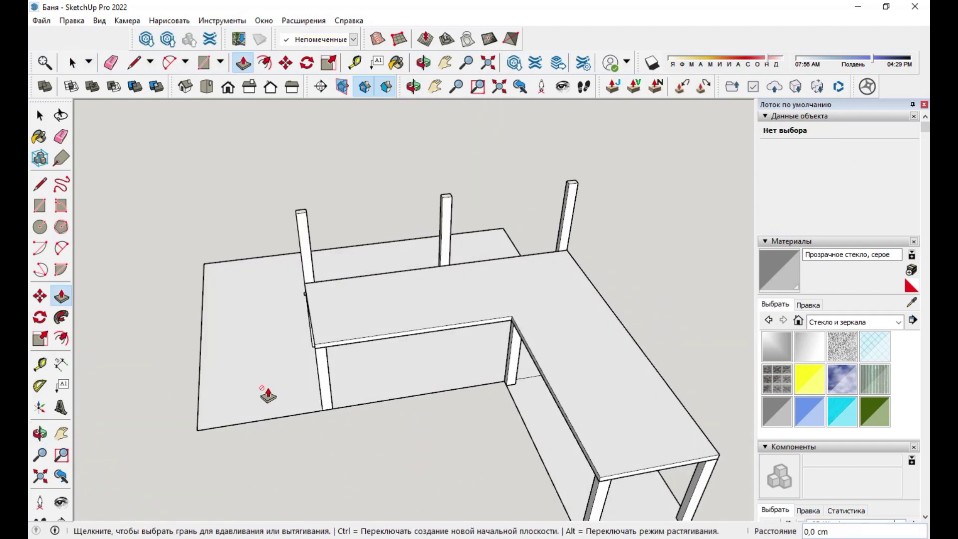
{"action": "scroll", "coordinate": [268, 394], "scroll_direction": "up", "scroll_amount": 3}
{"action": "key", "text": "space"}
{"action": "scroll", "coordinate": [406, 335], "scroll_direction": "up", "scroll_amount": 3}
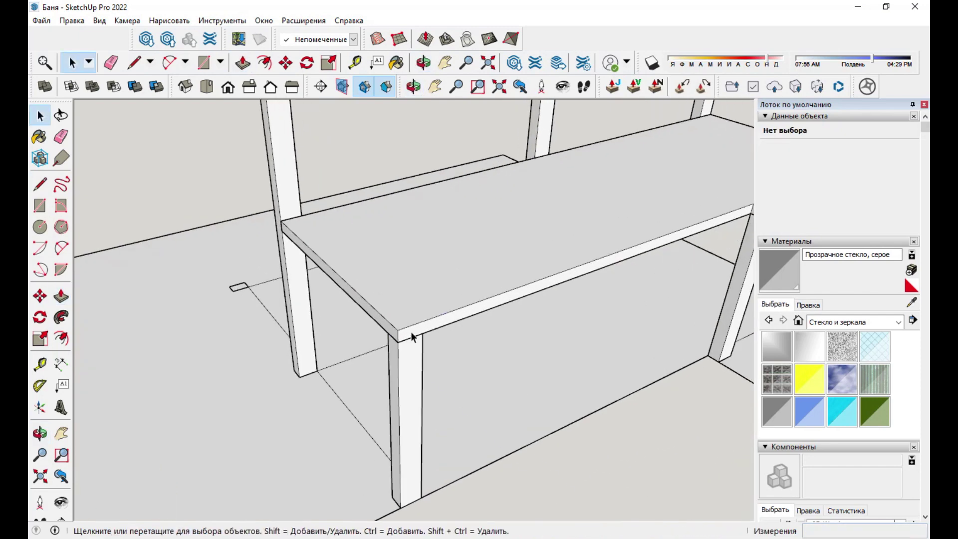
{"action": "left_click", "coordinate": [406, 334]}
{"action": "double_click", "coordinate": [427, 340]}
{"action": "left_click", "coordinate": [411, 334]}
{"action": "mouse_move", "coordinate": [382, 368]}
{"action": "middle_mouse_down"}
{"action": "mouse_move", "coordinate": [396, 330]}
{"action": "mouse_move", "coordinate": [467, 370]}
{"action": "middle_mouse_up"}
{"action": "mouse_move", "coordinate": [374, 245]}
{"action": "middle_mouse_down"}
{"action": "mouse_move", "coordinate": [306, 285]}
{"action": "mouse_move", "coordinate": [397, 445]}
{"action": "middle_mouse_up"}
{"action": "scroll", "coordinate": [398, 444], "scroll_direction": "up", "scroll_amount": 2}
{"action": "scroll", "coordinate": [398, 454], "scroll_direction": "up", "scroll_amount": 2}
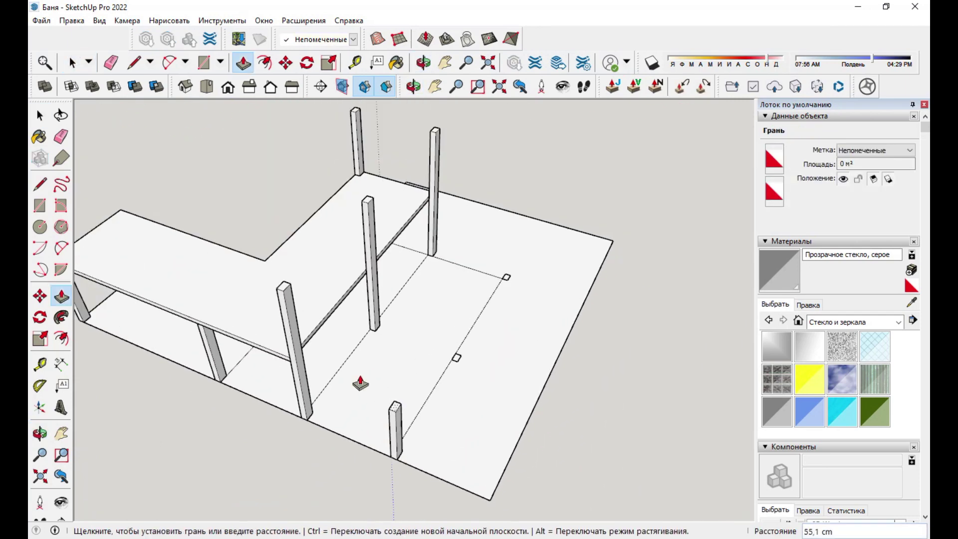
{"action": "left_click", "coordinate": [394, 322]}
{"action": "key", "text": "space"}
{"action": "scroll", "coordinate": [394, 339], "scroll_direction": "up", "scroll_amount": 2}
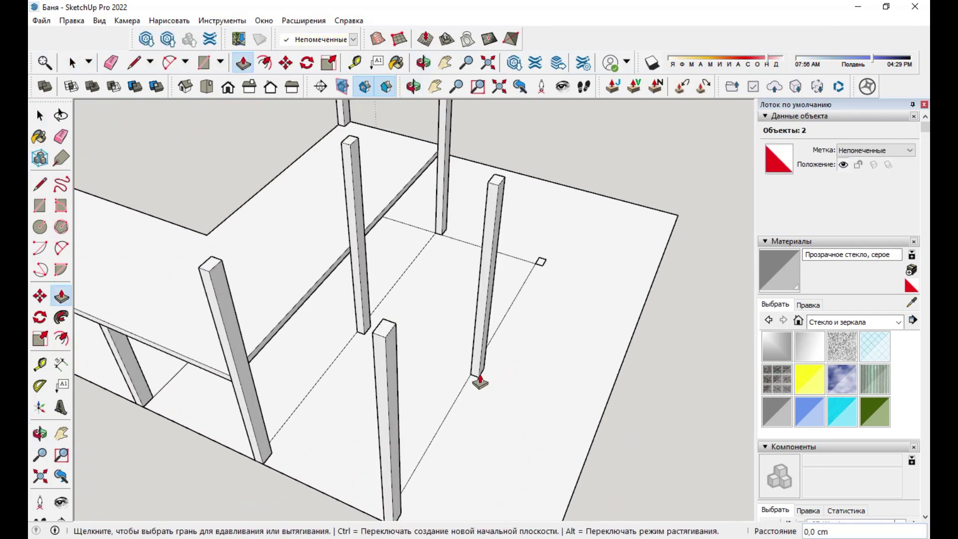
- Start a 160 × 60 cm rectangle across the tall post tops, then cancel it with Esc
{"action": "middle_click_drag", "start_coordinate": [547, 263], "coordinate": [462, 261]}
{"action": "scroll", "coordinate": [353, 368], "scroll_direction": "up", "scroll_amount": 3}
{"action": "key", "text": "l"}
{"action": "left_click", "coordinate": [326, 352]}
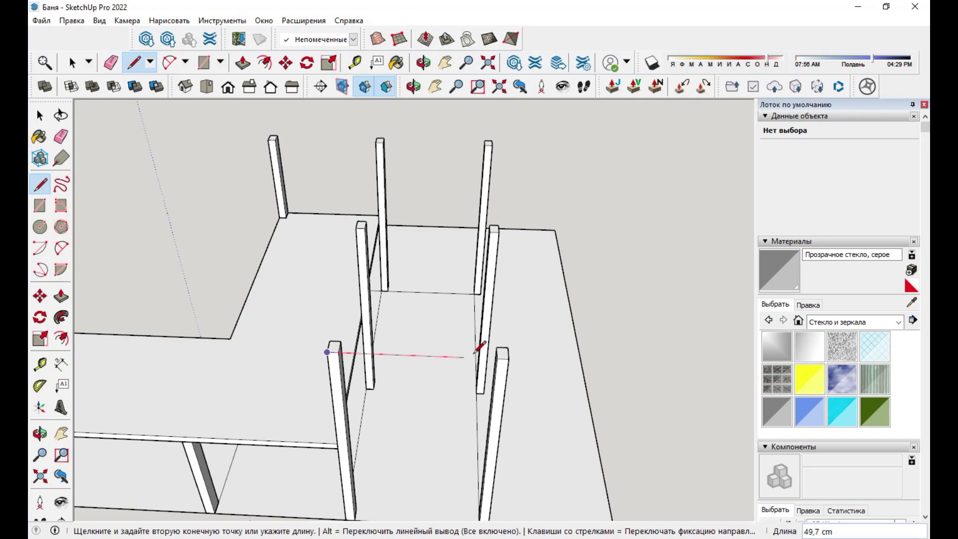
{"action": "middle_click_drag", "start_coordinate": [498, 356], "coordinate": [501, 385]}
{"action": "key", "text": "r"}
{"action": "left_click", "coordinate": [368, 374]}
{"action": "middle_click_drag", "start_coordinate": [367, 374], "coordinate": [519, 128]}
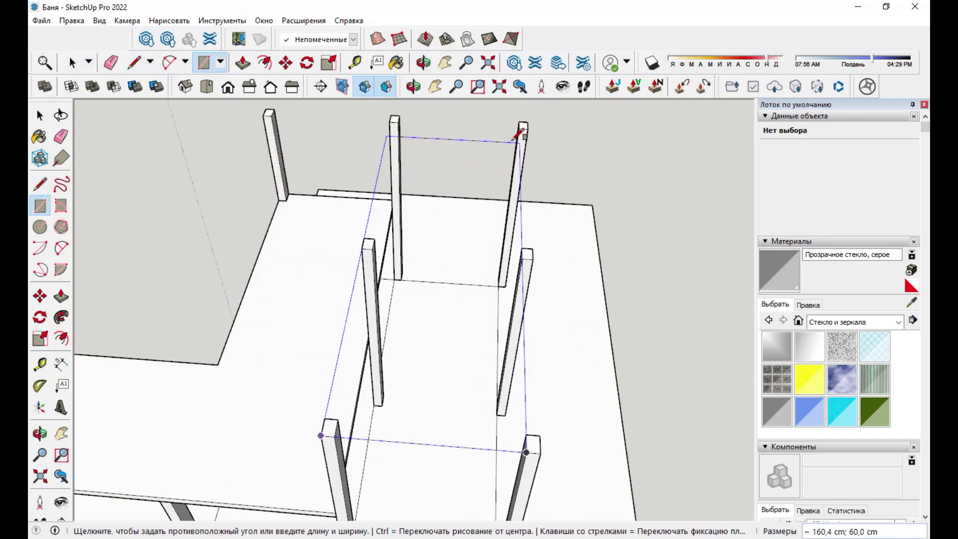
{"action": "scroll", "coordinate": [491, 257], "scroll_direction": "up", "scroll_amount": 2}
{"action": "key", "text": "Escape"}
{"action": "scroll", "coordinate": [491, 261], "scroll_direction": "down", "scroll_amount": 5}
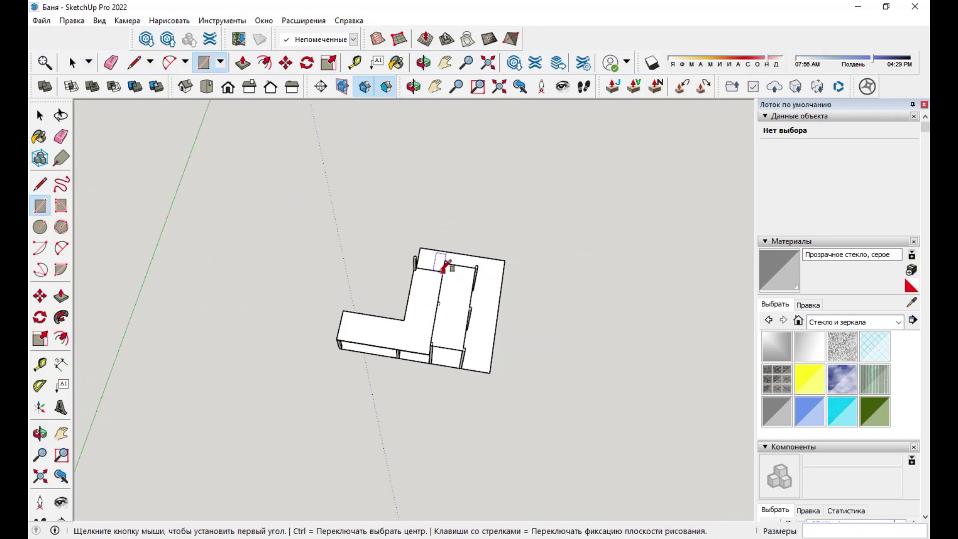
- Start pulling the upper bench board out 60 cm with Push/Pull
{"action": "key", "text": "o"}
{"action": "left_click_drag", "start_coordinate": [449, 262], "coordinate": [419, 415]}
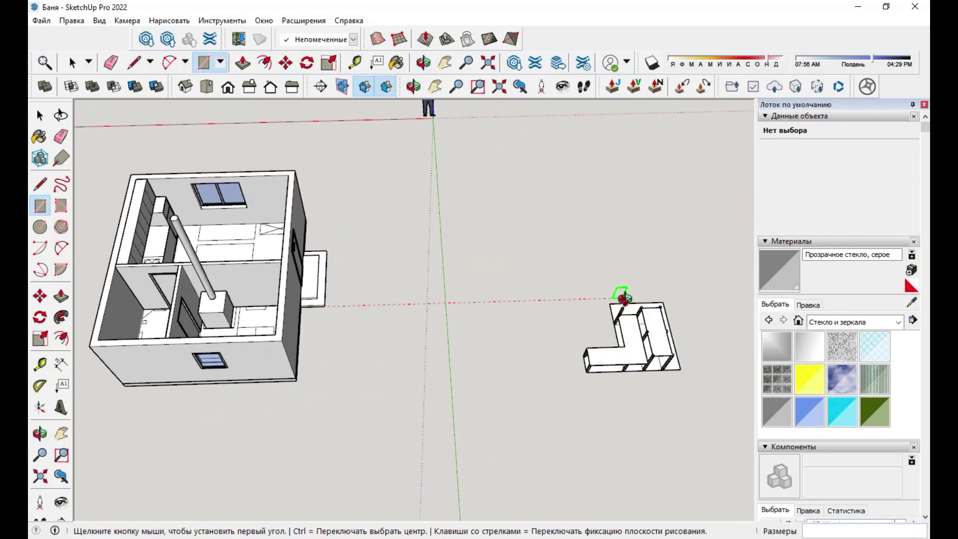
{"action": "mouse_move", "coordinate": [468, 270]}
{"action": "left_mouse_down"}
{"action": "mouse_move", "coordinate": [474, 304]}
{"action": "mouse_move", "coordinate": [414, 259]}
{"action": "mouse_move", "coordinate": [436, 377]}
{"action": "mouse_move", "coordinate": [465, 357]}
{"action": "mouse_move", "coordinate": [487, 284]}
{"action": "mouse_move", "coordinate": [577, 316]}
{"action": "mouse_move", "coordinate": [475, 314]}
{"action": "mouse_move", "coordinate": [442, 351]}
{"action": "mouse_move", "coordinate": [342, 310]}
{"action": "mouse_move", "coordinate": [410, 270]}
{"action": "mouse_move", "coordinate": [454, 349]}
{"action": "mouse_move", "coordinate": [360, 259]}
{"action": "left_mouse_up"}
{"action": "key", "text": "r"}
{"action": "key", "text": "l"}
{"action": "mouse_move", "coordinate": [492, 310]}
{"action": "middle_mouse_down"}
{"action": "mouse_move", "coordinate": [525, 374]}
{"action": "mouse_move", "coordinate": [587, 357]}
{"action": "mouse_move", "coordinate": [437, 331]}
{"action": "mouse_move", "coordinate": [493, 294]}
{"action": "mouse_move", "coordinate": [424, 319]}
{"action": "middle_mouse_up"}
{"action": "scroll", "coordinate": [494, 294], "scroll_direction": "up", "scroll_amount": 3}
{"action": "scroll", "coordinate": [424, 319], "scroll_direction": "up", "scroll_amount": 2}
{"action": "key", "text": "p"}
{"action": "left_click", "coordinate": [421, 322]}
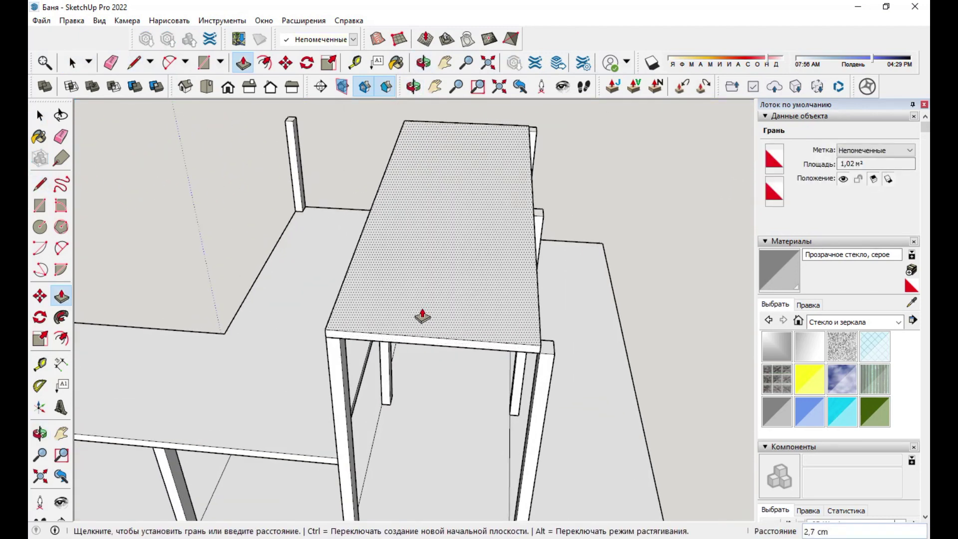
{"action": "scroll", "coordinate": [422, 316], "scroll_direction": "down", "scroll_amount": 5}
- Pull a post's top face so the upper tier sits on the tall posts, then clear the selection
{"action": "mouse_move", "coordinate": [406, 321]}
{"action": "middle_mouse_down"}
{"action": "mouse_move", "coordinate": [474, 342]}
{"action": "mouse_move", "coordinate": [271, 316]}
{"action": "middle_mouse_up"}
{"action": "left_click_drag", "start_coordinate": [271, 315], "coordinate": [473, 316]}
{"action": "scroll", "coordinate": [662, 393], "scroll_direction": "up", "scroll_amount": 3}
{"action": "key", "text": "space"}
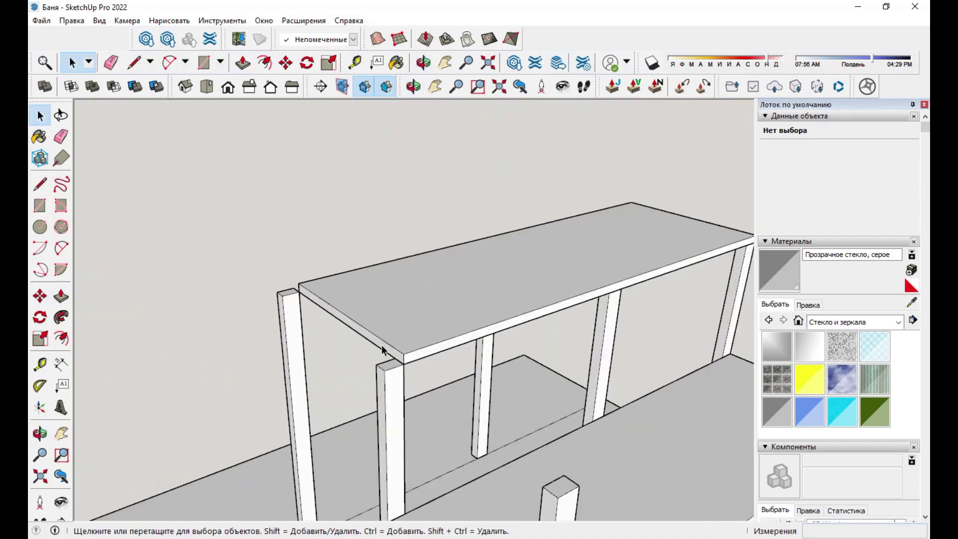
{"action": "key", "text": "p"}
{"action": "left_click", "coordinate": [382, 352]}
{"action": "scroll", "coordinate": [382, 351], "scroll_direction": "down", "scroll_amount": 5}
{"action": "key", "text": "space"}
{"action": "scroll", "coordinate": [397, 306], "scroll_direction": "up", "scroll_amount": 3}
{"action": "key", "text": "l"}
{"action": "scroll", "coordinate": [395, 294], "scroll_direction": "up", "scroll_amount": 2}
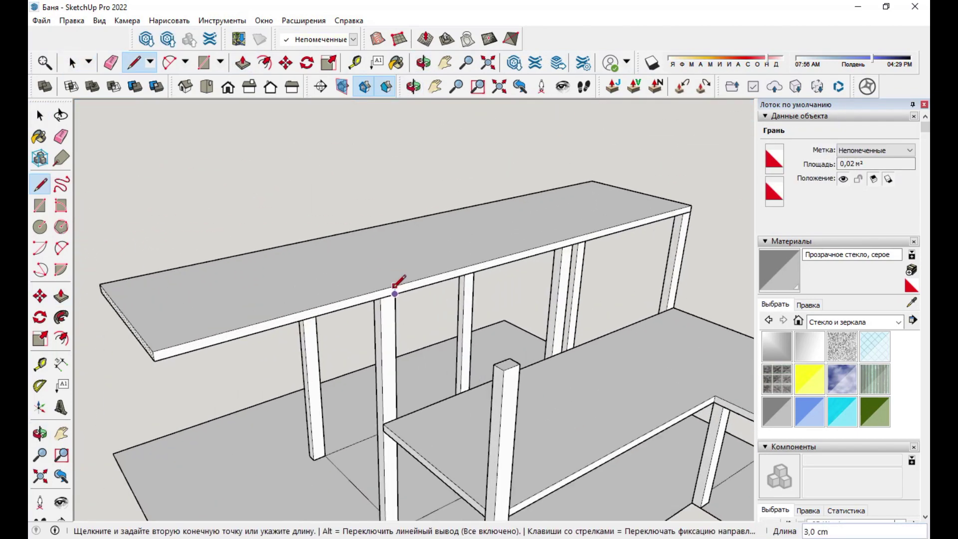
{"action": "key", "text": "p"}
{"action": "scroll", "coordinate": [453, 362], "scroll_direction": "down", "scroll_amount": 2}
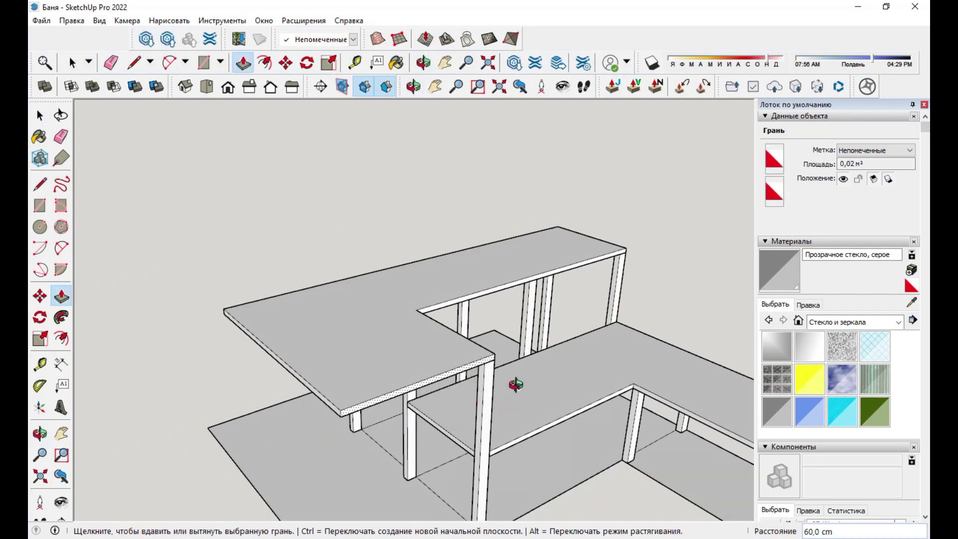
{"action": "key", "text": "space"}
{"action": "scroll", "coordinate": [496, 409], "scroll_direction": "down", "scroll_amount": 3}
{"action": "left_click", "coordinate": [402, 264]}
{"action": "mouse_move", "coordinate": [401, 265]}
{"action": "middle_mouse_down"}
{"action": "mouse_move", "coordinate": [336, 283]}
{"action": "mouse_move", "coordinate": [434, 224]}
{"action": "mouse_move", "coordinate": [280, 387]}
{"action": "mouse_move", "coordinate": [374, 280]}
{"action": "mouse_move", "coordinate": [358, 309]}
{"action": "mouse_move", "coordinate": [336, 310]}
{"action": "mouse_move", "coordinate": [338, 254]}
{"action": "mouse_move", "coordinate": [395, 282]}
{"action": "mouse_move", "coordinate": [385, 313]}
{"action": "mouse_move", "coordinate": [335, 315]}
{"action": "mouse_move", "coordinate": [278, 276]}
{"action": "mouse_move", "coordinate": [259, 368]}
{"action": "mouse_move", "coordinate": [417, 386]}
{"action": "mouse_move", "coordinate": [487, 267]}
{"action": "mouse_move", "coordinate": [387, 438]}
{"action": "mouse_move", "coordinate": [555, 371]}
{"action": "mouse_move", "coordinate": [502, 391]}
{"action": "mouse_move", "coordinate": [363, 339]}
{"action": "mouse_move", "coordinate": [460, 380]}
{"action": "mouse_move", "coordinate": [513, 376]}
{"action": "mouse_move", "coordinate": [406, 342]}
{"action": "mouse_move", "coordinate": [537, 363]}
{"action": "mouse_move", "coordinate": [493, 304]}
{"action": "mouse_move", "coordinate": [448, 349]}
{"action": "middle_mouse_up"}
- Select the whole upper L-shaped top with its legs and turn it into one group
{"action": "scroll", "coordinate": [449, 349], "scroll_direction": "up", "scroll_amount": 5}
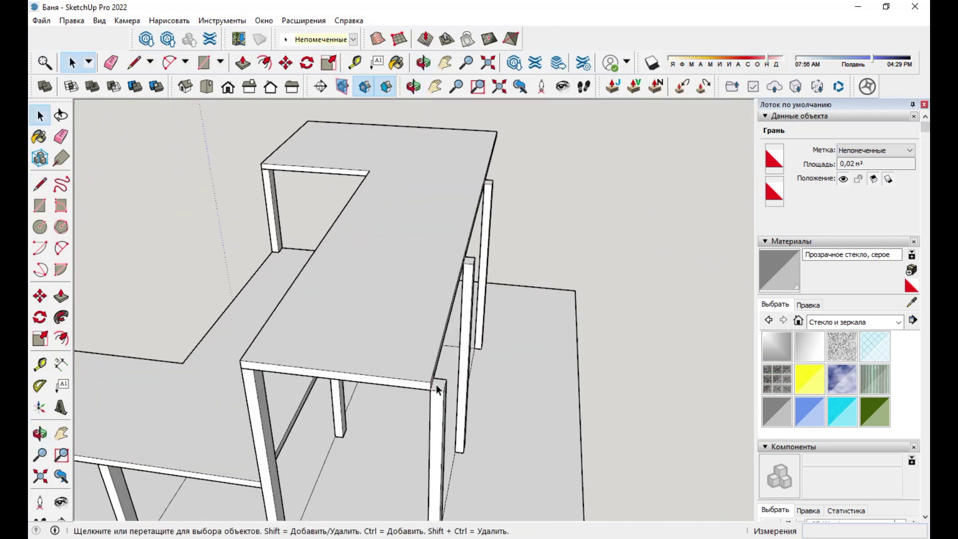
{"action": "key", "text": "p"}
{"action": "key", "text": "space"}
{"action": "middle_click_drag", "start_coordinate": [427, 385], "coordinate": [433, 435]}
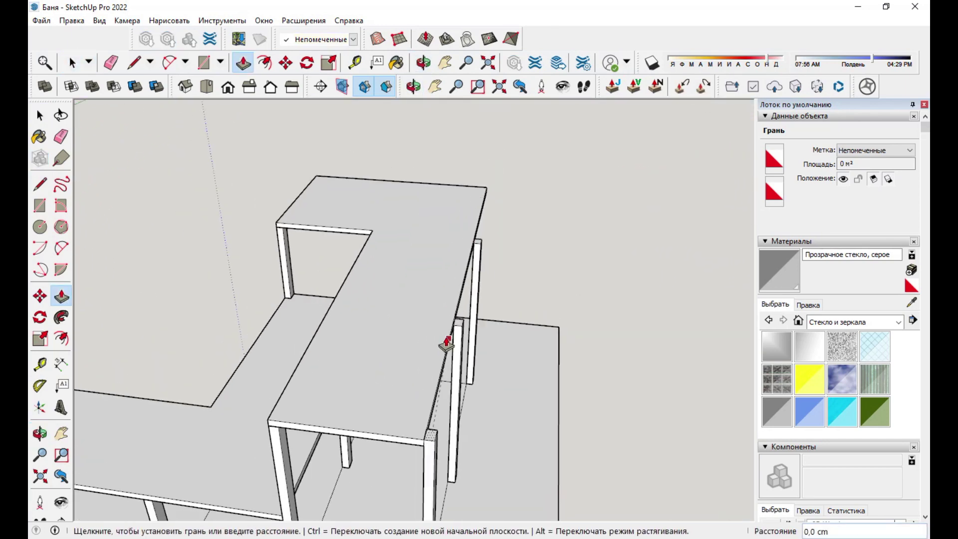
{"action": "mouse_move", "coordinate": [389, 337]}
{"action": "middle_mouse_down"}
{"action": "mouse_move", "coordinate": [483, 368]}
{"action": "mouse_move", "coordinate": [456, 338]}
{"action": "mouse_move", "coordinate": [539, 192]}
{"action": "mouse_move", "coordinate": [716, 337]}
{"action": "mouse_move", "coordinate": [322, 349]}
{"action": "middle_mouse_up"}
{"action": "scroll", "coordinate": [538, 192], "scroll_direction": "down", "scroll_amount": 5}
{"action": "key", "text": "space"}
{"action": "scroll", "coordinate": [322, 349], "scroll_direction": "up", "scroll_amount": 3}
{"action": "left_click", "coordinate": [348, 270]}
{"action": "middle_click_drag", "start_coordinate": [347, 271], "coordinate": [431, 368]}
{"action": "triple_click", "coordinate": [420, 327]}
{"action": "middle_click_drag", "start_coordinate": [420, 327], "coordinate": [469, 366]}
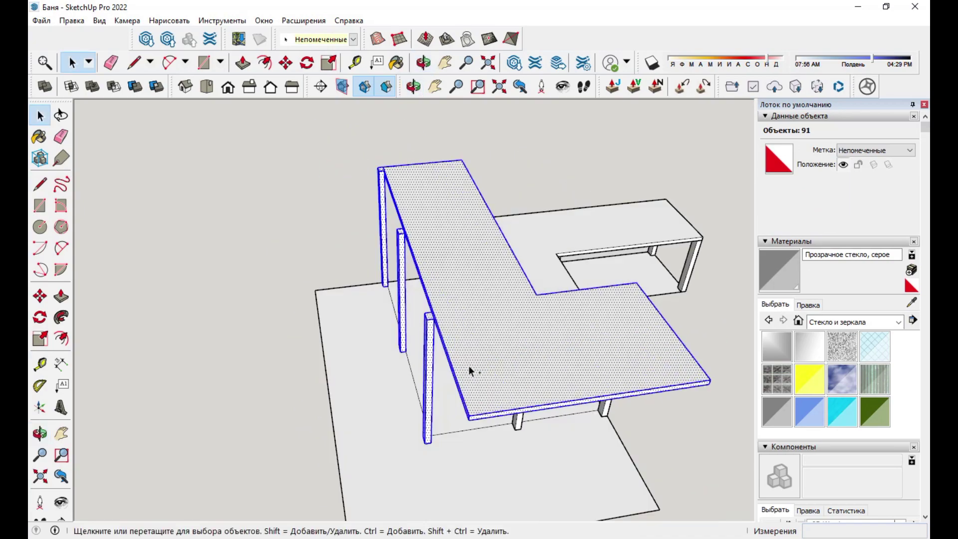
{"action": "right_click", "coordinate": [468, 366]}
{"action": "left_click", "coordinate": [516, 200]}
{"action": "middle_click_drag", "start_coordinate": [516, 200], "coordinate": [406, 332]}
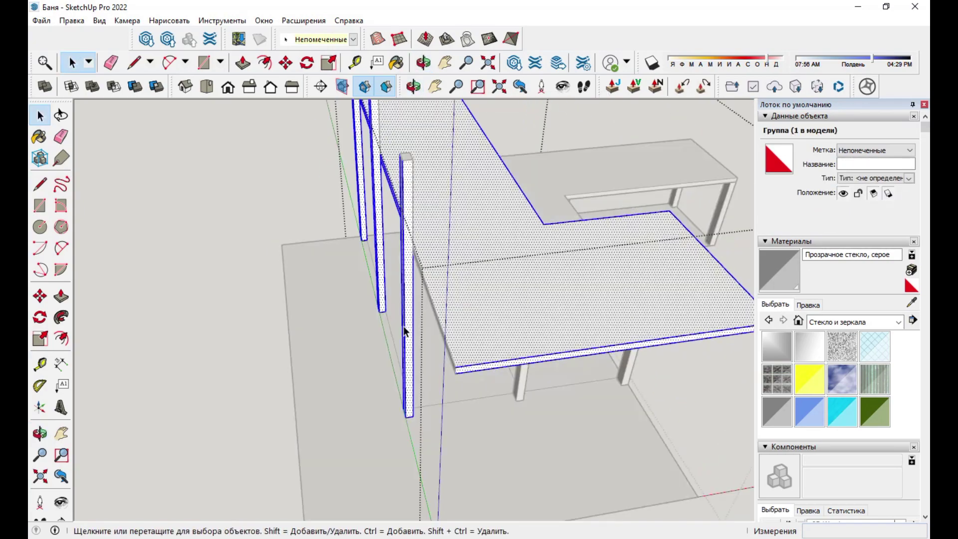
{"action": "scroll", "coordinate": [403, 282], "scroll_direction": "up", "scroll_amount": 5}
{"action": "scroll", "coordinate": [404, 280], "scroll_direction": "down", "scroll_amount": 5}
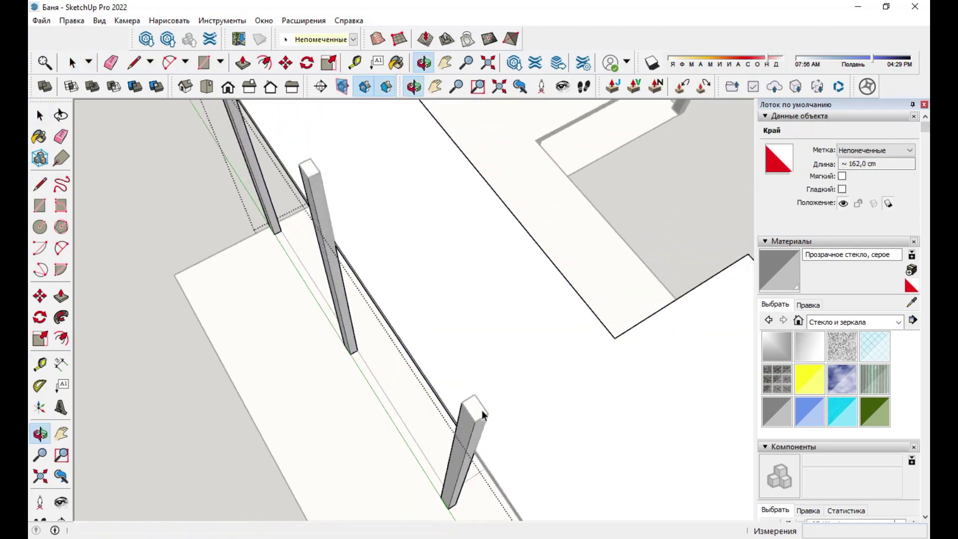
- Copy the back post group to a new spot, then delete the placed copy
{"action": "mouse_move", "coordinate": [404, 281]}
{"action": "middle_mouse_down"}
{"action": "mouse_move", "coordinate": [513, 298]}
{"action": "mouse_move", "coordinate": [479, 336]}
{"action": "middle_mouse_up"}
{"action": "scroll", "coordinate": [479, 336], "scroll_direction": "up", "scroll_amount": 3}
{"action": "key", "text": "l"}
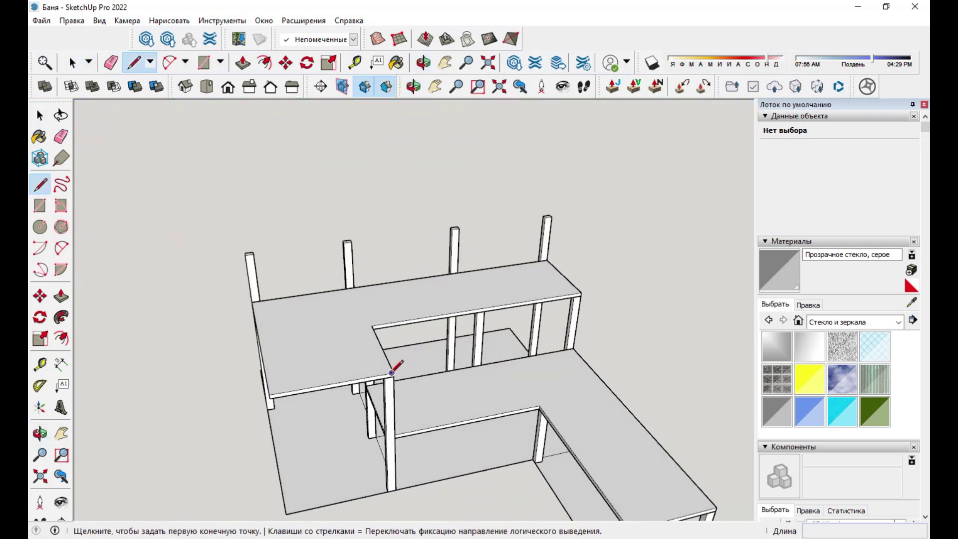
{"action": "middle_click_drag", "start_coordinate": [272, 390], "coordinate": [394, 392]}
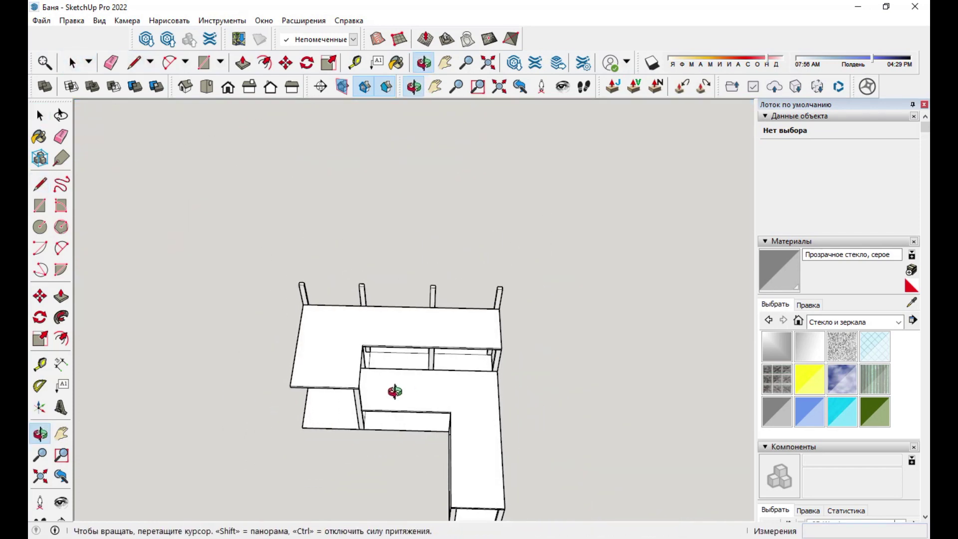
{"action": "middle_click_drag", "start_coordinate": [415, 313], "coordinate": [532, 399]}
{"action": "scroll", "coordinate": [531, 399], "scroll_direction": "up", "scroll_amount": 5}
{"action": "key", "text": "space"}
{"action": "left_click", "coordinate": [428, 371]}
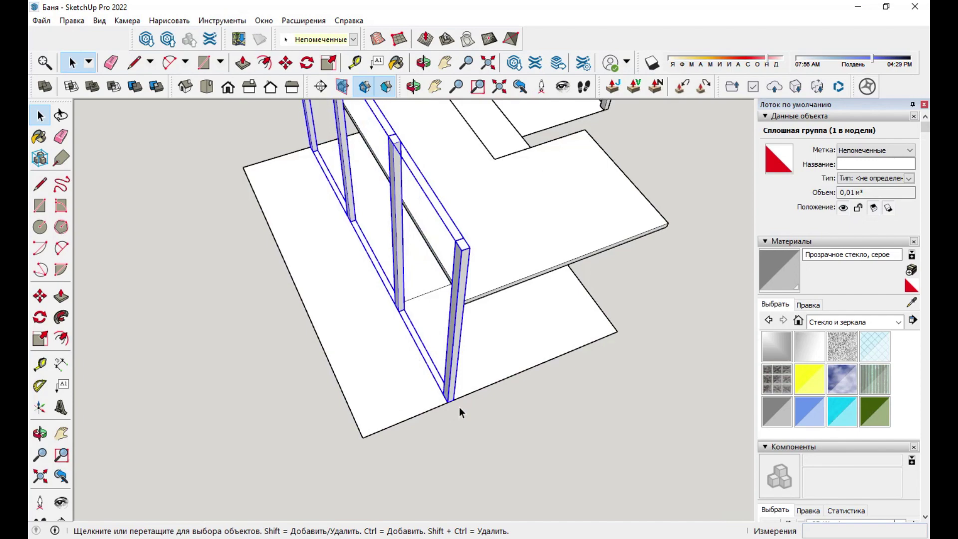
{"action": "key", "text": "m"}
{"action": "left_click", "coordinate": [341, 445]}
{"action": "scroll", "coordinate": [517, 462], "scroll_direction": "down", "scroll_amount": 5}
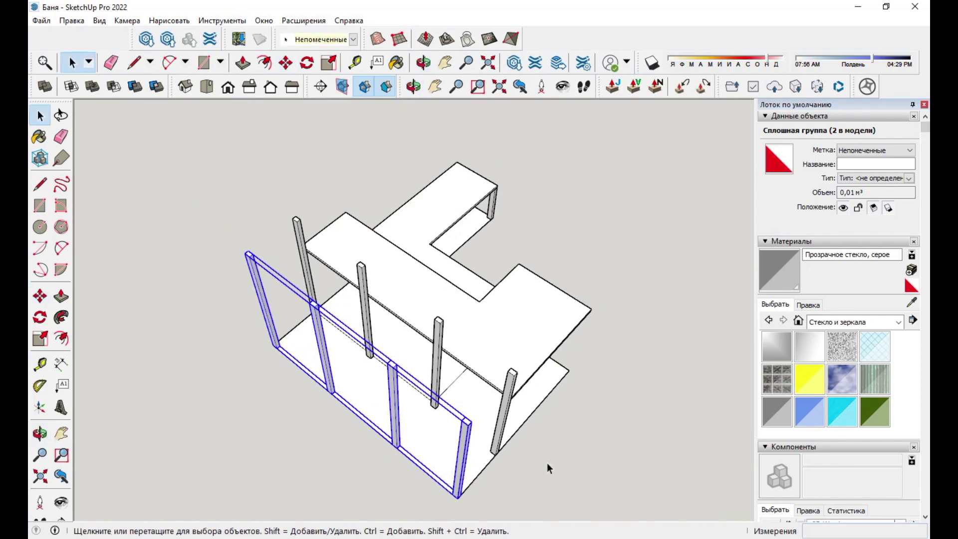
{"action": "key", "text": "Delete"}
- Push/Pull the top board over the tall back posts and make it a group
{"action": "key", "text": "r"}
{"action": "key", "text": "space"}
{"action": "scroll", "coordinate": [213, 215], "scroll_direction": "up", "scroll_amount": 5}
{"action": "key", "text": "p"}
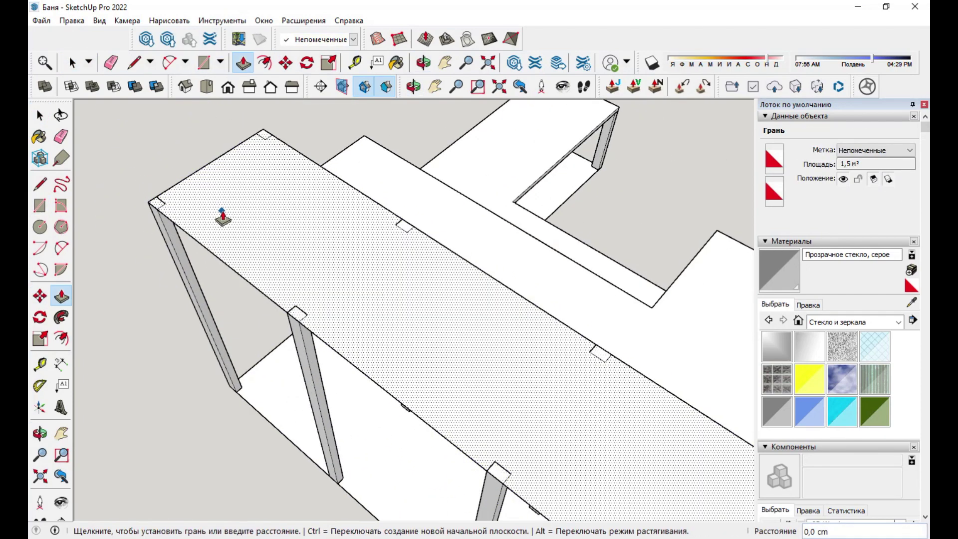
{"action": "scroll", "coordinate": [224, 215], "scroll_direction": "down", "scroll_amount": 10}
{"action": "middle_click_drag", "start_coordinate": [499, 279], "coordinate": [456, 243]}
{"action": "key", "text": "space"}
{"action": "left_click", "coordinate": [455, 243]}
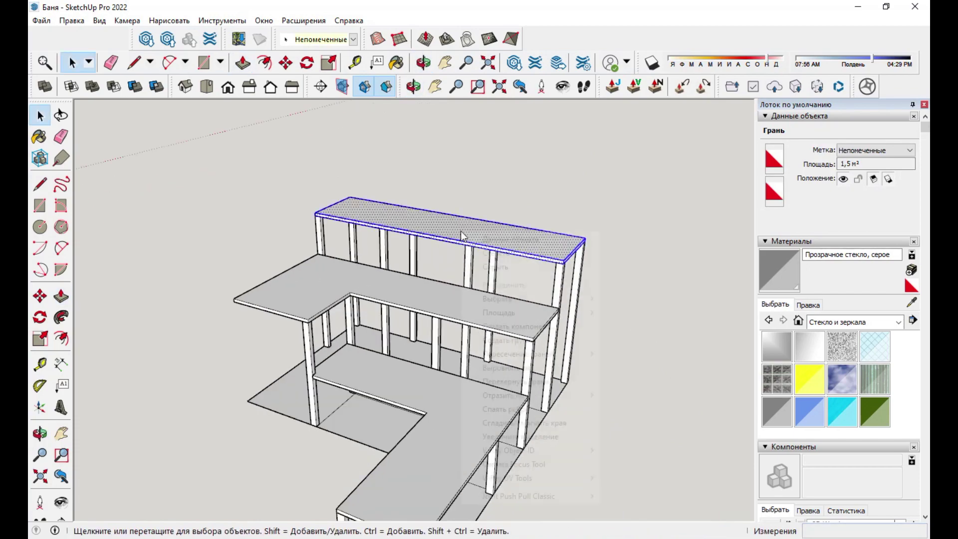
{"action": "right_click", "coordinate": [459, 231]}
{"action": "left_click", "coordinate": [513, 338]}
{"action": "mouse_move", "coordinate": [513, 337]}
{"action": "middle_mouse_down"}
{"action": "mouse_move", "coordinate": [387, 368]}
{"action": "mouse_move", "coordinate": [528, 358]}
{"action": "middle_mouse_up"}
{"action": "scroll", "coordinate": [529, 358], "scroll_direction": "up", "scroll_amount": 5}
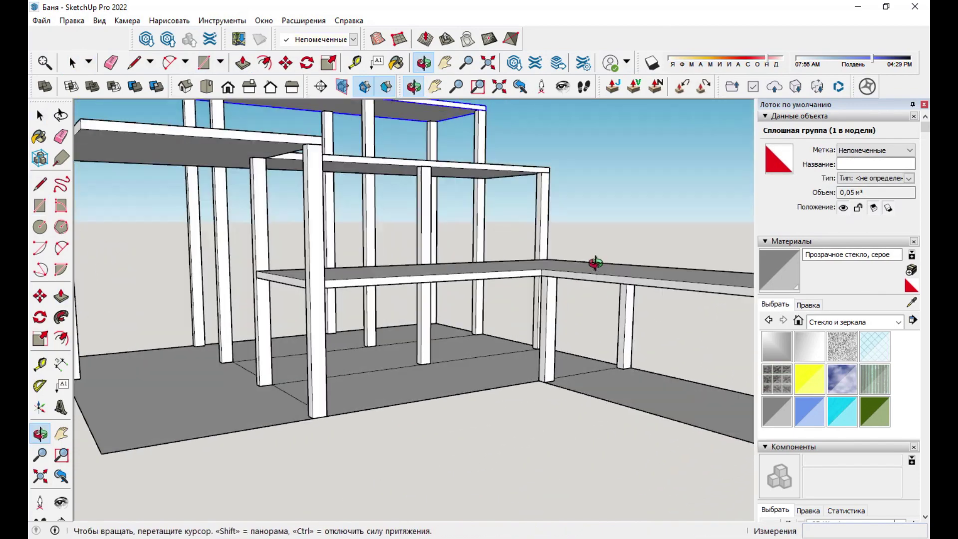
{"action": "scroll", "coordinate": [597, 268], "scroll_direction": "up", "scroll_amount": 5}
{"action": "middle_click_drag", "start_coordinate": [487, 268], "coordinate": [483, 252]}
- Move a support post into place beneath the bench
{"action": "key", "text": "space"}
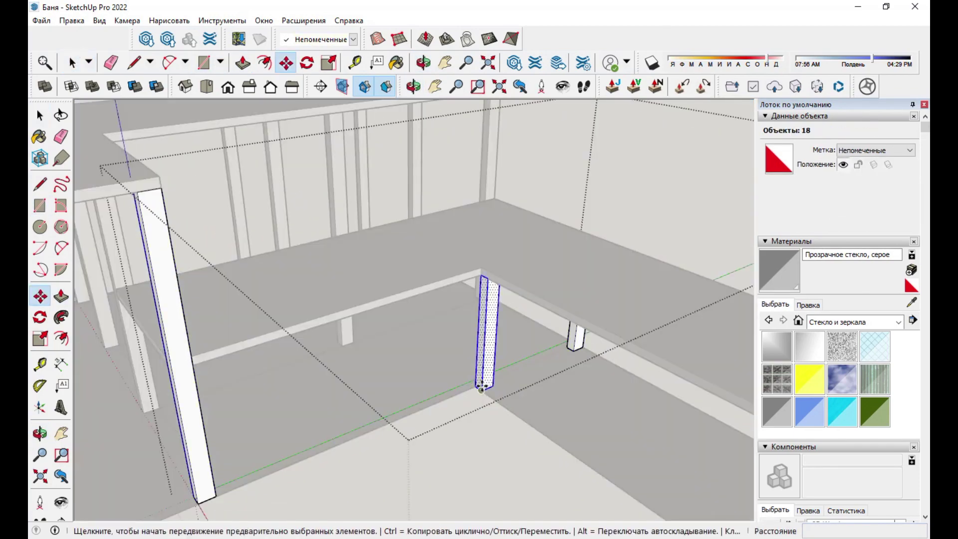
{"action": "left_click", "coordinate": [441, 433]}
{"action": "key", "text": "q"}
{"action": "key", "text": "m"}
{"action": "scroll", "coordinate": [413, 435], "scroll_direction": "up", "scroll_amount": 2}
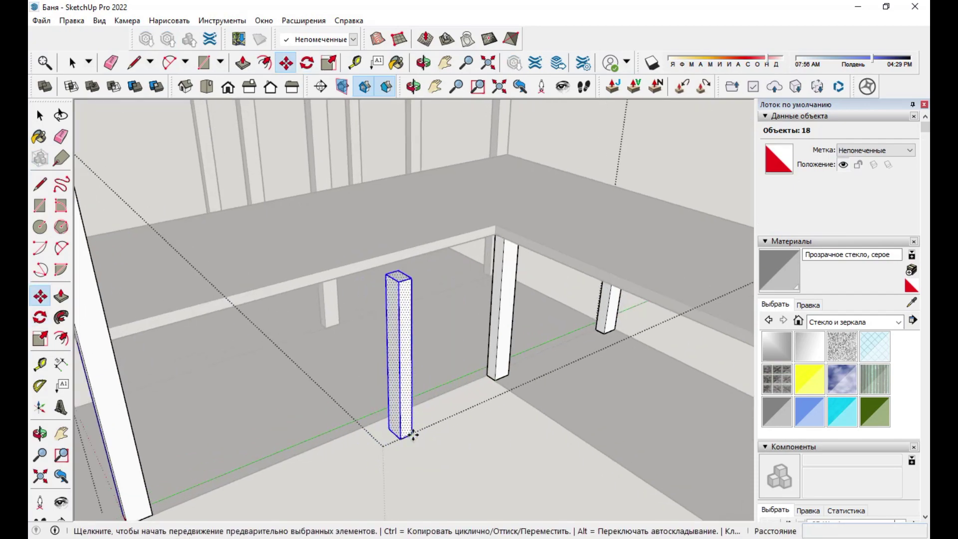
{"action": "left_click", "coordinate": [483, 377]}
{"action": "key", "text": "space"}
{"action": "scroll", "coordinate": [482, 377], "scroll_direction": "down", "scroll_amount": 5}
{"action": "middle_click_drag", "start_coordinate": [482, 378], "coordinate": [395, 300]}
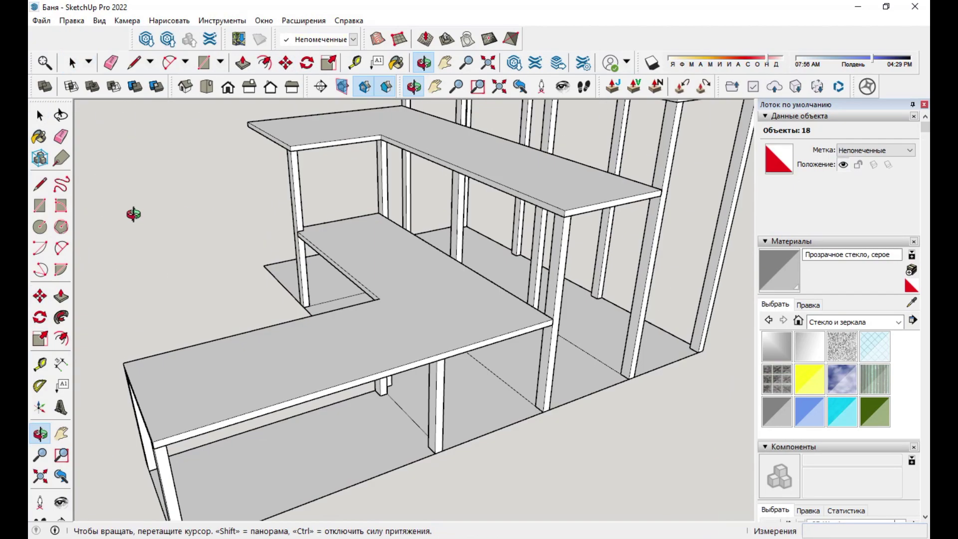
{"action": "scroll", "coordinate": [436, 439], "scroll_direction": "up", "scroll_amount": 5}
{"action": "middle_click_drag", "start_coordinate": [436, 439], "coordinate": [552, 325]}
{"action": "scroll", "coordinate": [342, 403], "scroll_direction": "up", "scroll_amount": 5}
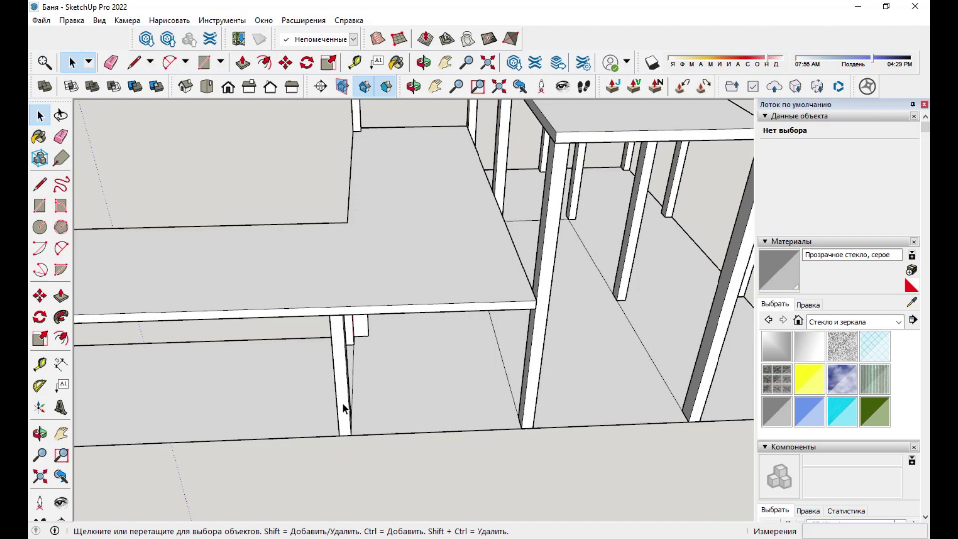
- Rotate the post group and slide it 37,5 cm along the bench
{"action": "left_click", "coordinate": [471, 369]}
{"action": "triple_click", "coordinate": [471, 369]}
{"action": "key", "text": "q"}
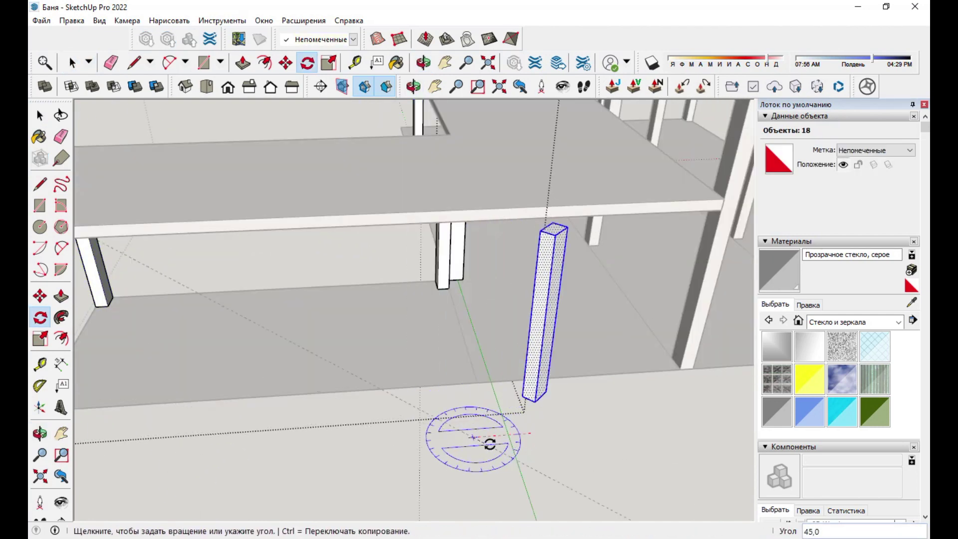
{"action": "middle_click_drag", "start_coordinate": [567, 452], "coordinate": [574, 444]}
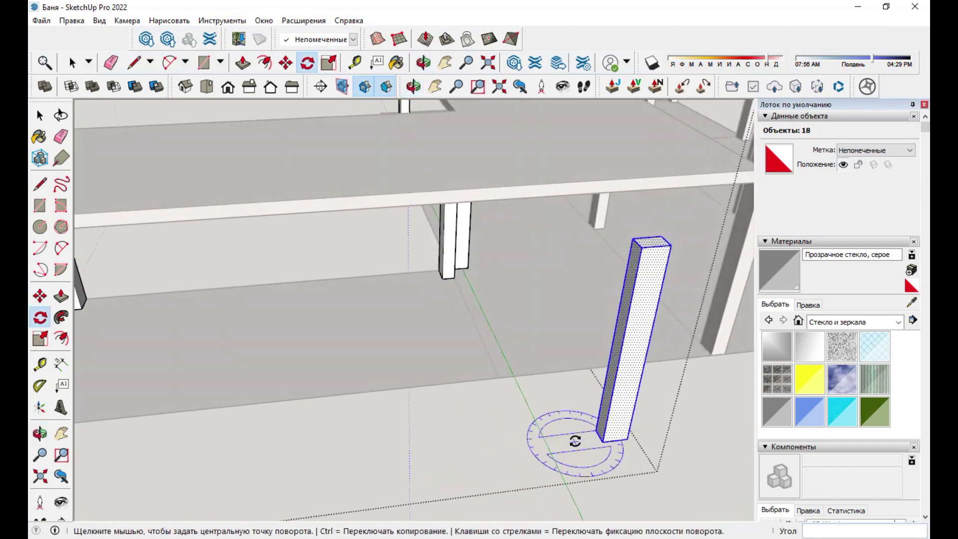
{"action": "key", "text": "m"}
{"action": "left_click", "coordinate": [594, 427]}
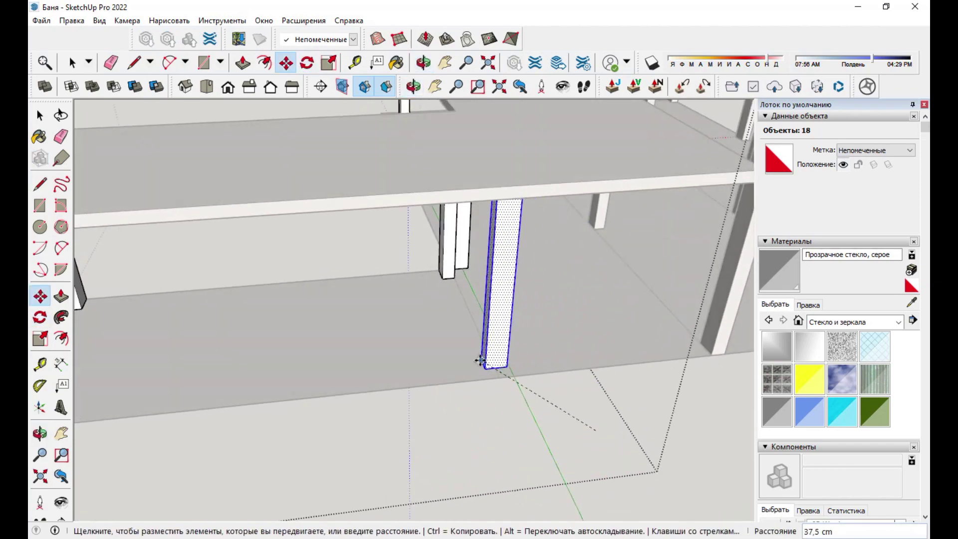
{"action": "left_click", "coordinate": [487, 355]}
{"action": "middle_click_drag", "start_coordinate": [487, 355], "coordinate": [488, 374]}
{"action": "key", "text": "space"}
{"action": "scroll", "coordinate": [487, 373], "scroll_direction": "down", "scroll_amount": 5}
{"action": "left_click", "coordinate": [460, 385]}
- Place a post copy under the front corner of the upper tier
{"action": "key", "text": "o"}
{"action": "left_click_drag", "start_coordinate": [492, 400], "coordinate": [330, 377]}
{"action": "key", "text": "space"}
{"action": "scroll", "coordinate": [438, 367], "scroll_direction": "up", "scroll_amount": 3}
{"action": "left_click", "coordinate": [429, 349]}
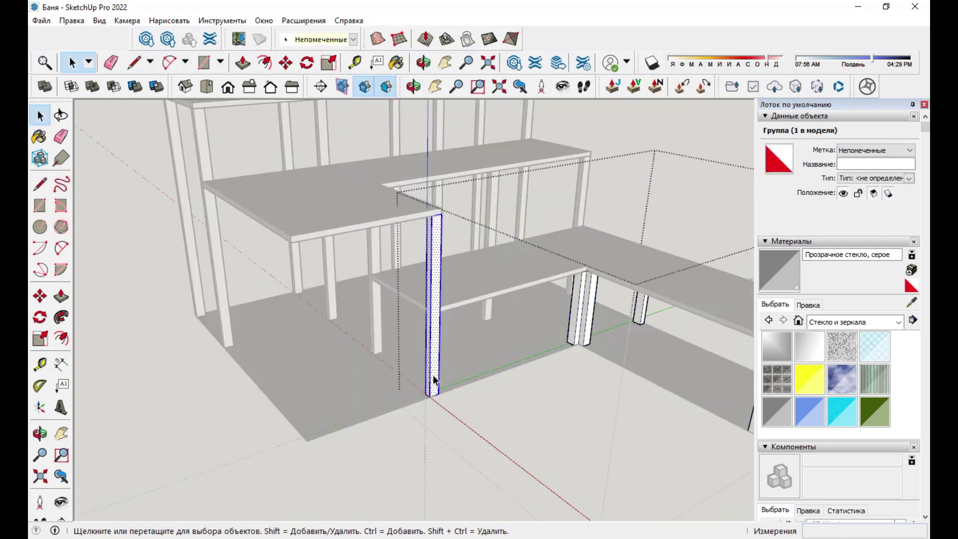
{"action": "scroll", "coordinate": [430, 394], "scroll_direction": "up", "scroll_amount": 2}
{"action": "double_click", "coordinate": [430, 394]}
{"action": "key", "text": "m"}
{"action": "left_click", "coordinate": [274, 452]}
{"action": "middle_click_drag", "start_coordinate": [273, 452], "coordinate": [401, 409]}
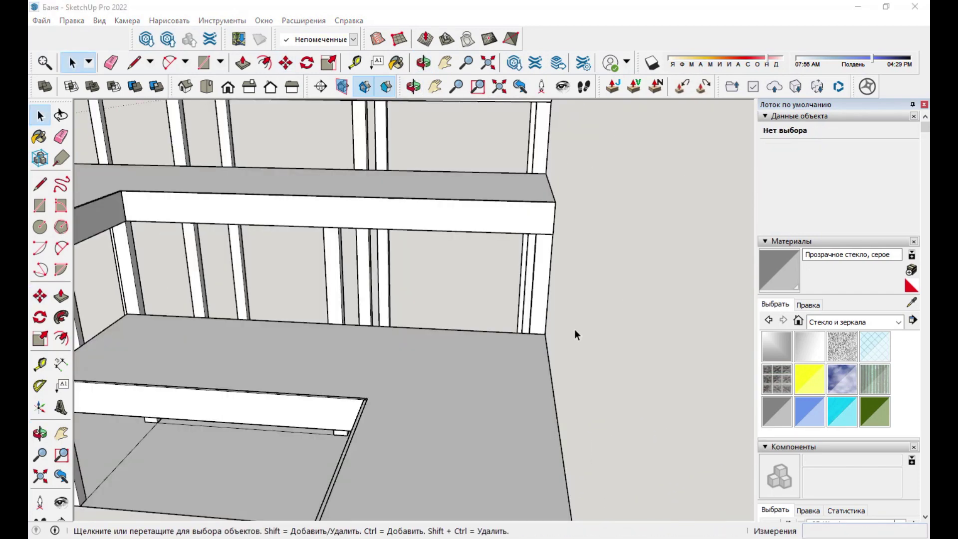
- Copy the selected bench board 41 cm lower with Move and Ctrl
{"action": "scroll", "coordinate": [573, 329], "scroll_direction": "down", "scroll_amount": 3}
{"action": "left_click", "coordinate": [548, 247]}
{"action": "scroll", "coordinate": [549, 247], "scroll_direction": "up", "scroll_amount": 5}
{"action": "key", "text": "m"}
{"action": "key", "text": "ctrl"}
{"action": "left_click", "coordinate": [429, 286]}
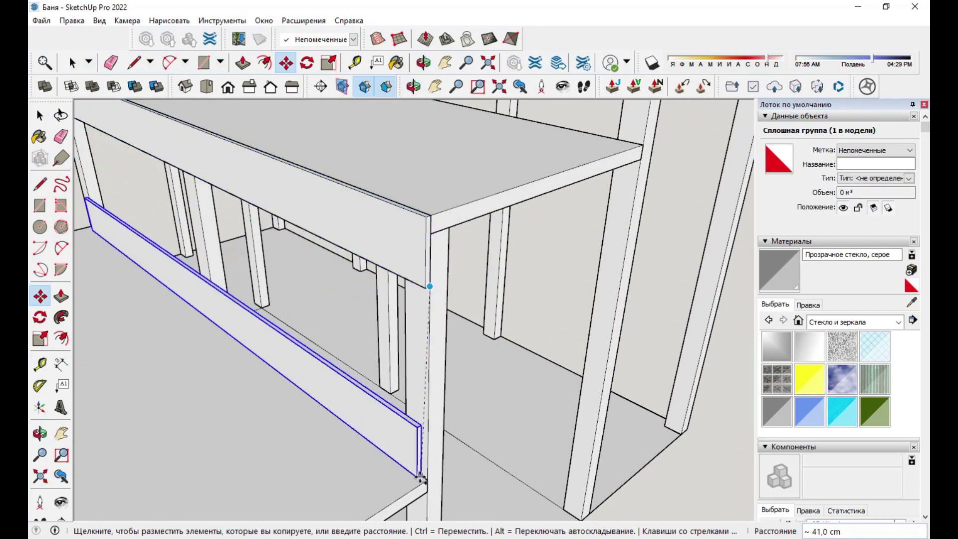
{"action": "left_click", "coordinate": [422, 478]}
{"action": "scroll", "coordinate": [284, 417], "scroll_direction": "down", "scroll_amount": 5}
{"action": "mouse_move", "coordinate": [285, 417]}
{"action": "middle_mouse_down"}
{"action": "mouse_move", "coordinate": [549, 380]}
{"action": "mouse_move", "coordinate": [534, 346]}
{"action": "middle_mouse_up"}
- Undo the unwanted board copy and reframe the view of the bench
{"action": "scroll", "coordinate": [496, 399], "scroll_direction": "up", "scroll_amount": 5}
{"action": "scroll", "coordinate": [484, 365], "scroll_direction": "up", "scroll_amount": 3}
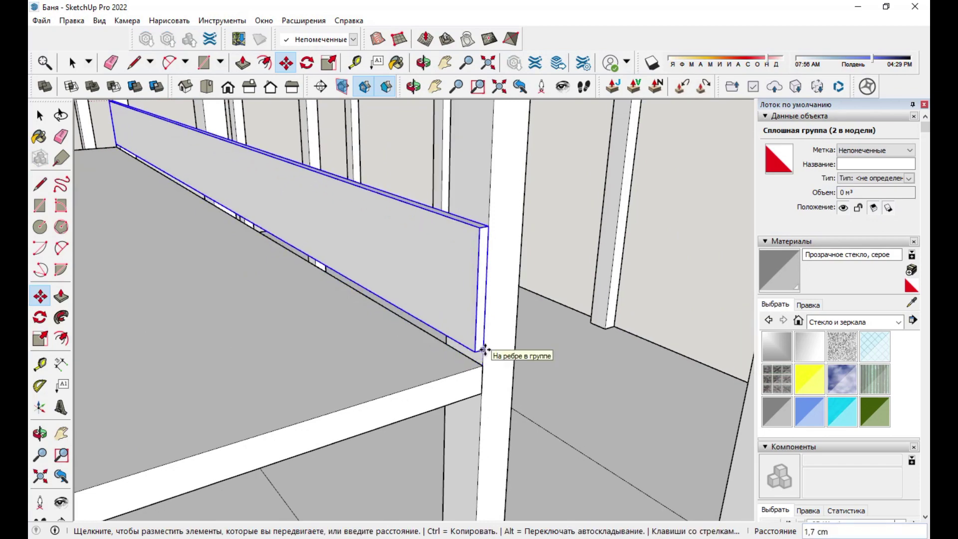
{"action": "key", "text": "Escape"}
{"action": "scroll", "coordinate": [482, 344], "scroll_direction": "down", "scroll_amount": 5}
{"action": "key", "text": "space"}
{"action": "scroll", "coordinate": [316, 274], "scroll_direction": "up", "scroll_amount": 3}
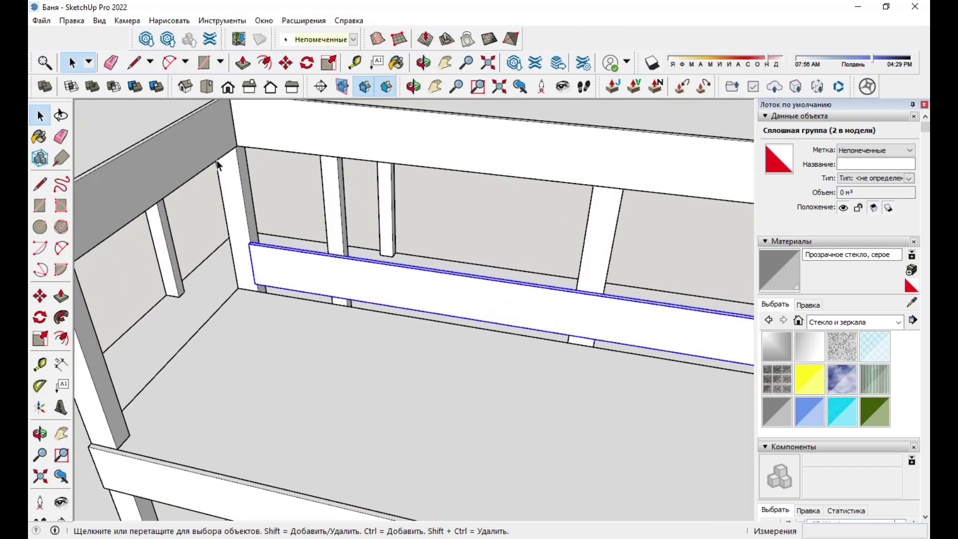
{"action": "scroll", "coordinate": [278, 243], "scroll_direction": "up", "scroll_amount": 3}
{"action": "scroll", "coordinate": [288, 245], "scroll_direction": "down", "scroll_amount": 5}
{"action": "scroll", "coordinate": [349, 209], "scroll_direction": "down", "scroll_amount": 3}
{"action": "middle_click_drag", "start_coordinate": [391, 175], "coordinate": [382, 207]}
{"action": "scroll", "coordinate": [382, 208], "scroll_direction": "up", "scroll_amount": 5}
- Select the whole board for another copy, cancel it and clear the selection
{"action": "key", "text": "space"}
{"action": "triple_click", "coordinate": [264, 349]}
{"action": "key", "text": "m"}
{"action": "key", "text": "ctrl"}
{"action": "left_click", "coordinate": [274, 200]}
{"action": "key", "text": "Escape"}
{"action": "scroll", "coordinate": [309, 352], "scroll_direction": "down", "scroll_amount": 5}
{"action": "key", "text": "space"}
{"action": "left_click", "coordinate": [188, 207]}
{"action": "mouse_move", "coordinate": [385, 272]}
{"action": "middle_mouse_down"}
{"action": "mouse_move", "coordinate": [485, 242]}
{"action": "mouse_move", "coordinate": [410, 354]}
{"action": "mouse_move", "coordinate": [385, 355]}
{"action": "middle_mouse_up"}
{"action": "scroll", "coordinate": [381, 355], "scroll_direction": "up", "scroll_amount": 2}
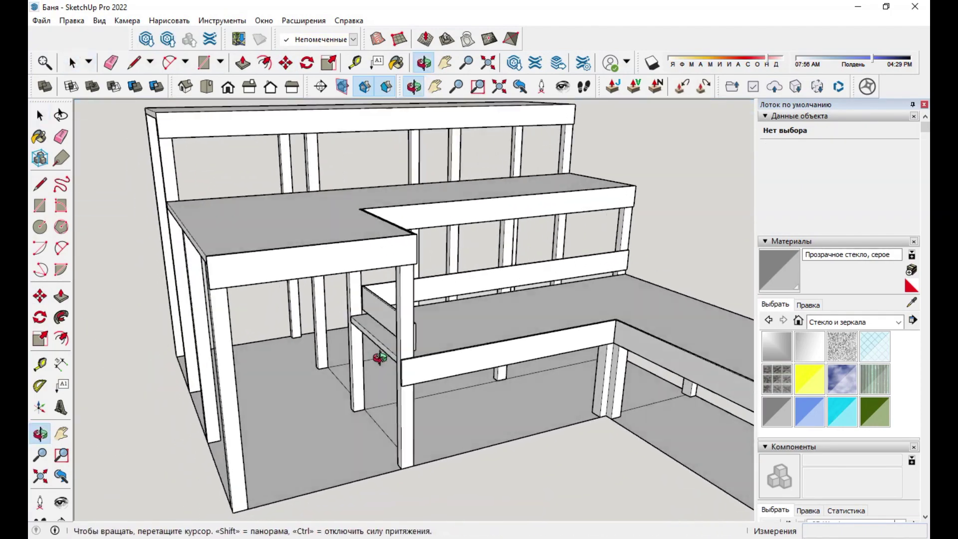
- Select a narrow face on the bench post for push/pull
{"action": "scroll", "coordinate": [279, 327], "scroll_direction": "up", "scroll_amount": 5}
{"action": "scroll", "coordinate": [279, 328], "scroll_direction": "up", "scroll_amount": 3}
{"action": "key", "text": "space"}
{"action": "left_click", "coordinate": [300, 294]}
{"action": "key", "text": "p"}
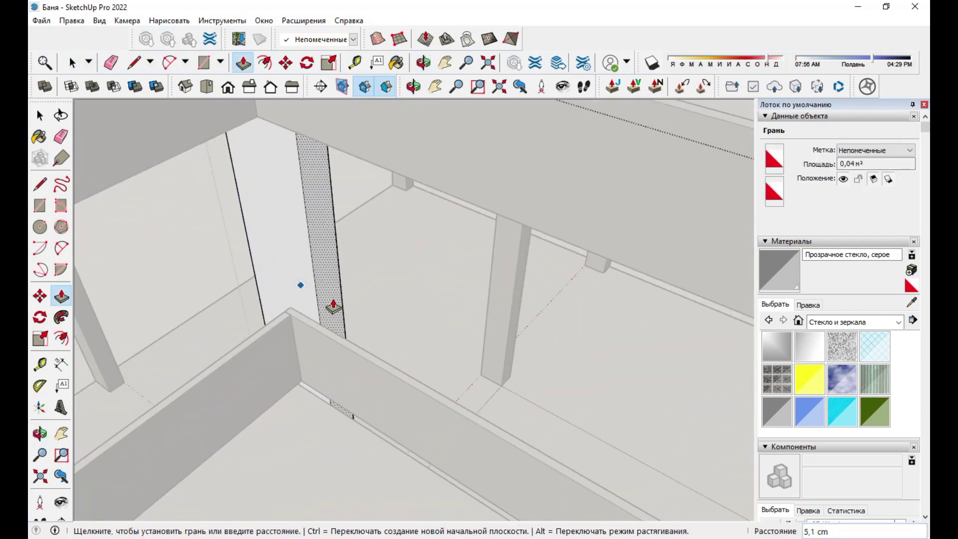
{"action": "key", "text": "space"}
{"action": "scroll", "coordinate": [384, 347], "scroll_direction": "down", "scroll_amount": 3}
{"action": "middle_click_drag", "start_coordinate": [384, 347], "coordinate": [420, 294]}
{"action": "scroll", "coordinate": [412, 335], "scroll_direction": "up", "scroll_amount": 5}
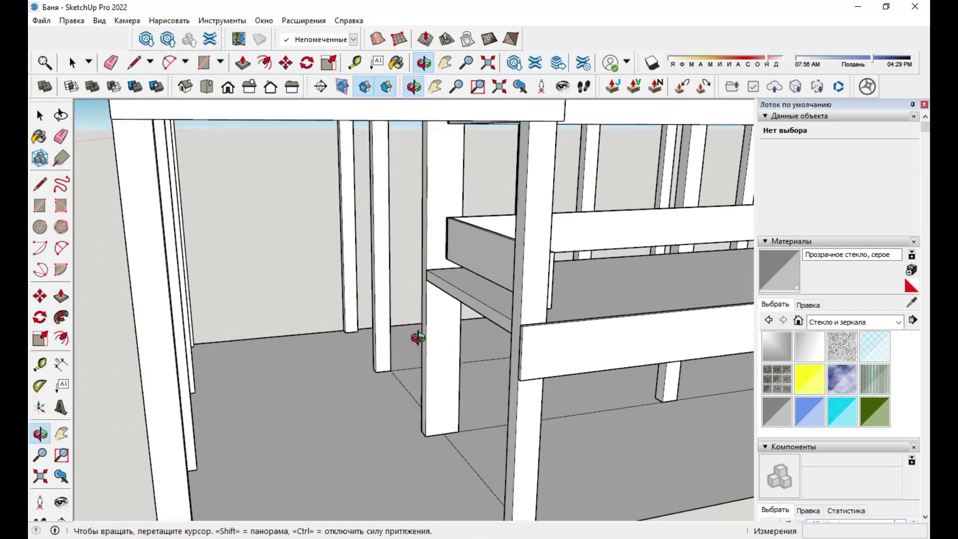
{"action": "scroll", "coordinate": [492, 345], "scroll_direction": "up", "scroll_amount": 2}
{"action": "scroll", "coordinate": [492, 346], "scroll_direction": "up", "scroll_amount": 2}
- Pull the bench board face out a few centimetres
{"action": "left_click", "coordinate": [489, 349]}
{"action": "key", "text": "p"}
{"action": "scroll", "coordinate": [499, 351], "scroll_direction": "up", "scroll_amount": 2}
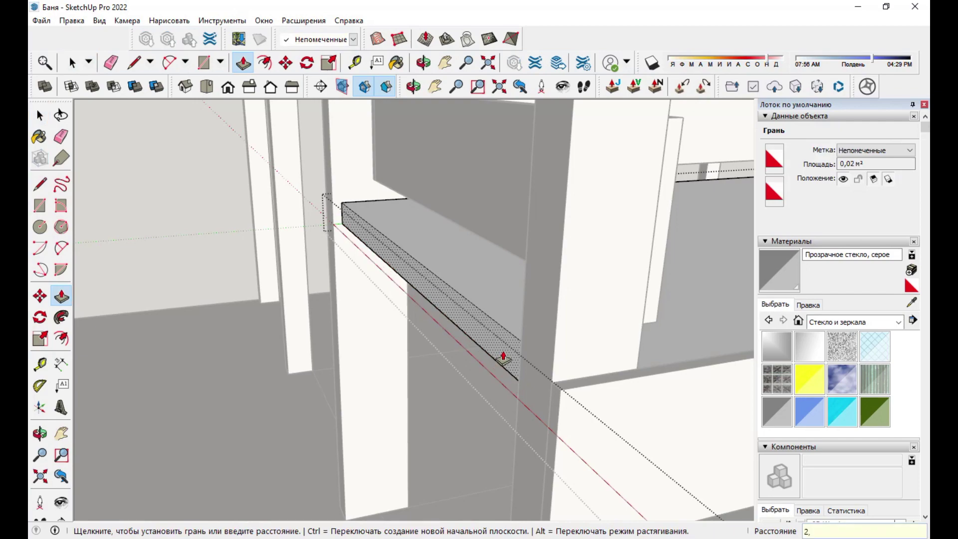
{"action": "key", "text": "Return"}
{"action": "scroll", "coordinate": [502, 358], "scroll_direction": "down", "scroll_amount": 5}
{"action": "scroll", "coordinate": [430, 311], "scroll_direction": "up", "scroll_amount": 4}
{"action": "left_click", "coordinate": [426, 319]}
{"action": "mouse_move", "coordinate": [426, 319]}
{"action": "middle_mouse_down"}
{"action": "mouse_move", "coordinate": [439, 334]}
{"action": "mouse_move", "coordinate": [454, 318]}
{"action": "mouse_move", "coordinate": [422, 278]}
{"action": "mouse_move", "coordinate": [396, 299]}
{"action": "mouse_move", "coordinate": [421, 292]}
{"action": "mouse_move", "coordinate": [420, 374]}
{"action": "middle_mouse_up"}
{"action": "scroll", "coordinate": [454, 319], "scroll_direction": "up", "scroll_amount": 2}
- Reselect the bench board face for another push/pull
{"action": "key", "text": "l"}
{"action": "mouse_move", "coordinate": [420, 438]}
{"action": "middle_mouse_down"}
{"action": "mouse_move", "coordinate": [419, 458]}
{"action": "mouse_move", "coordinate": [438, 422]}
{"action": "middle_mouse_up"}
{"action": "key", "text": "space"}
{"action": "scroll", "coordinate": [463, 277], "scroll_direction": "up", "scroll_amount": 3}
{"action": "left_click", "coordinate": [462, 276]}
{"action": "key", "text": "p"}
{"action": "scroll", "coordinate": [428, 250], "scroll_direction": "up", "scroll_amount": 3}
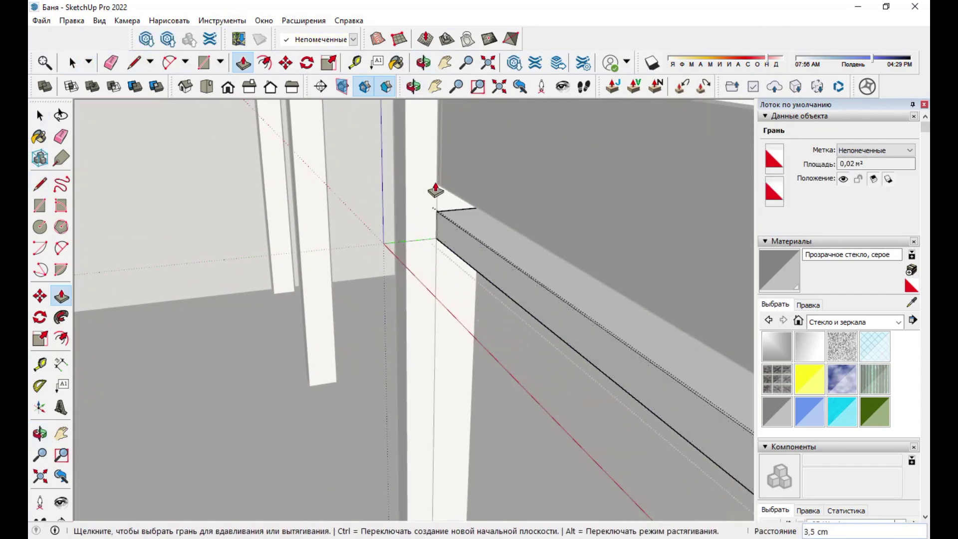
{"action": "scroll", "coordinate": [438, 178], "scroll_direction": "down", "scroll_amount": 3}
- Push out a post face and draw a 5 cm line on the post edge
{"action": "key", "text": "space"}
{"action": "left_click", "coordinate": [418, 252]}
{"action": "key", "text": "p"}
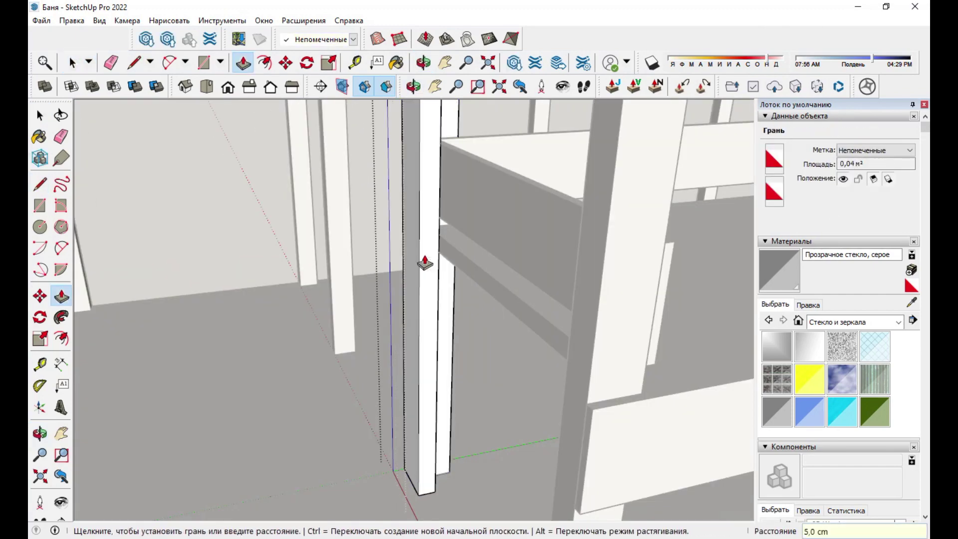
{"action": "left_click", "coordinate": [471, 278]}
{"action": "scroll", "coordinate": [435, 246], "scroll_direction": "up", "scroll_amount": 3}
{"action": "key", "text": "l"}
{"action": "scroll", "coordinate": [434, 224], "scroll_direction": "down", "scroll_amount": 4}
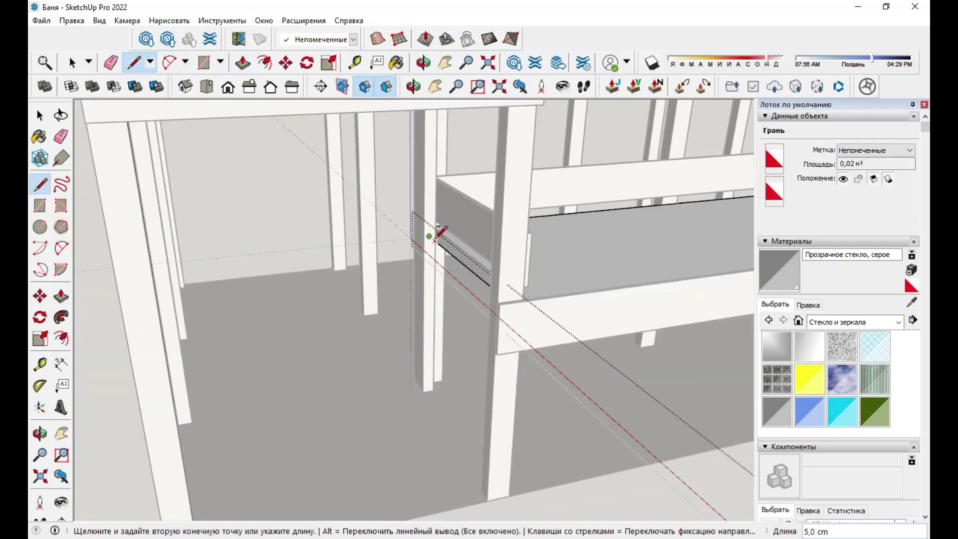
{"action": "middle_click_drag", "start_coordinate": [434, 232], "coordinate": [446, 196]}
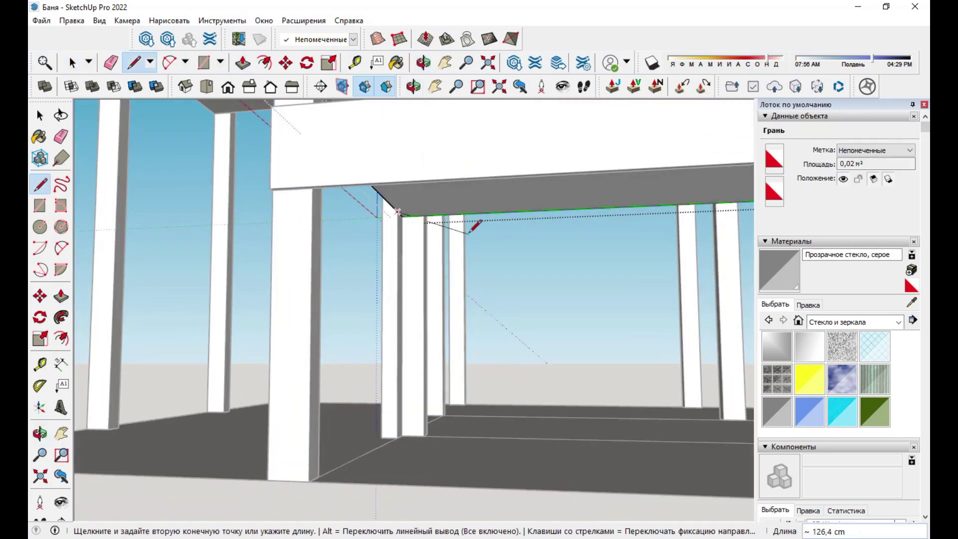
- Draw a small rectangle under the beam at its corner
{"action": "scroll", "coordinate": [371, 207], "scroll_direction": "up", "scroll_amount": 3}
{"action": "key", "text": "r"}
{"action": "key", "text": "space"}
{"action": "left_click", "coordinate": [409, 219]}
{"action": "key", "text": "r"}
{"action": "scroll", "coordinate": [406, 209], "scroll_direction": "down", "scroll_amount": 5}
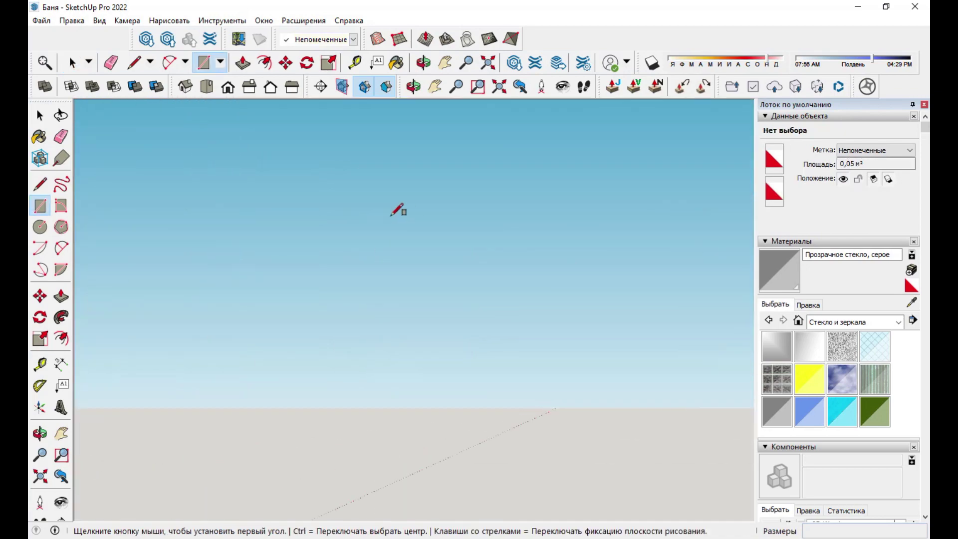
{"action": "scroll", "coordinate": [321, 209], "scroll_direction": "up", "scroll_amount": 5}
{"action": "left_click", "coordinate": [306, 215]}
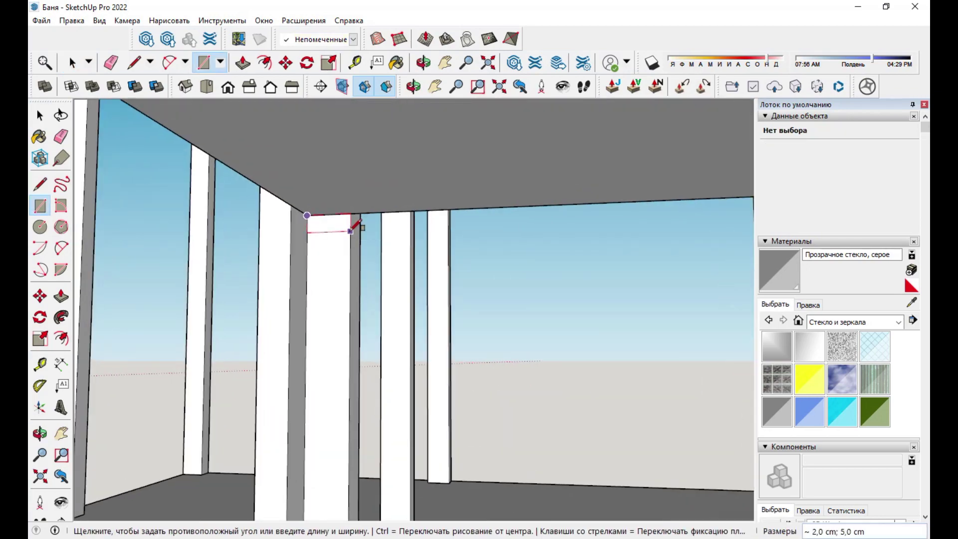
{"action": "left_click", "coordinate": [350, 231]}
{"action": "key", "text": "space"}
- Orbit around and beneath the structure to view the beam's underside
{"action": "scroll", "coordinate": [331, 226], "scroll_direction": "down", "scroll_amount": 3}
{"action": "key", "text": "p"}
{"action": "middle_click_drag", "start_coordinate": [156, 267], "coordinate": [150, 363]}
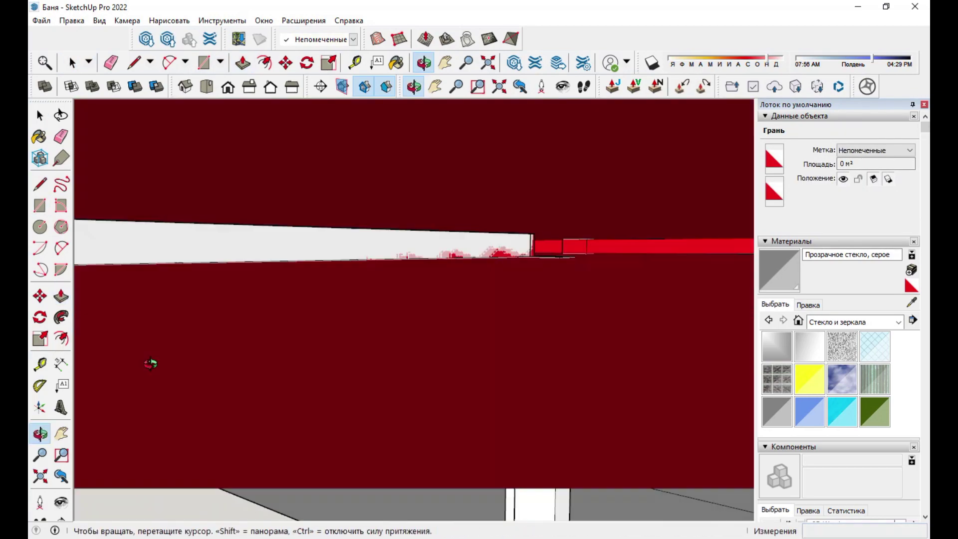
{"action": "scroll", "coordinate": [461, 427], "scroll_direction": "down", "scroll_amount": 5}
{"action": "mouse_move", "coordinate": [462, 427]}
{"action": "middle_mouse_down"}
{"action": "mouse_move", "coordinate": [465, 209]}
{"action": "mouse_move", "coordinate": [111, 171]}
{"action": "mouse_move", "coordinate": [240, 218]}
{"action": "middle_mouse_up"}
{"action": "mouse_move", "coordinate": [240, 218]}
{"action": "left_mouse_down"}
{"action": "mouse_move", "coordinate": [273, 271]}
{"action": "mouse_move", "coordinate": [389, 214]}
{"action": "mouse_move", "coordinate": [442, 272]}
{"action": "mouse_move", "coordinate": [380, 296]}
{"action": "mouse_move", "coordinate": [669, 264]}
{"action": "mouse_move", "coordinate": [512, 283]}
{"action": "mouse_move", "coordinate": [573, 261]}
{"action": "left_mouse_up"}
{"action": "key", "text": "p"}
{"action": "middle_click_drag", "start_coordinate": [573, 261], "coordinate": [316, 257]}
- Draw a rectangle under the beam and extrude it into a 1.8 cm strip
{"action": "key", "text": "r"}
{"action": "scroll", "coordinate": [255, 242], "scroll_direction": "down", "scroll_amount": 2}
{"action": "scroll", "coordinate": [254, 242], "scroll_direction": "up", "scroll_amount": 3}
{"action": "left_click", "coordinate": [319, 199]}
{"action": "scroll", "coordinate": [322, 195], "scroll_direction": "up", "scroll_amount": 2}
{"action": "left_click", "coordinate": [344, 227]}
{"action": "key", "text": "p"}
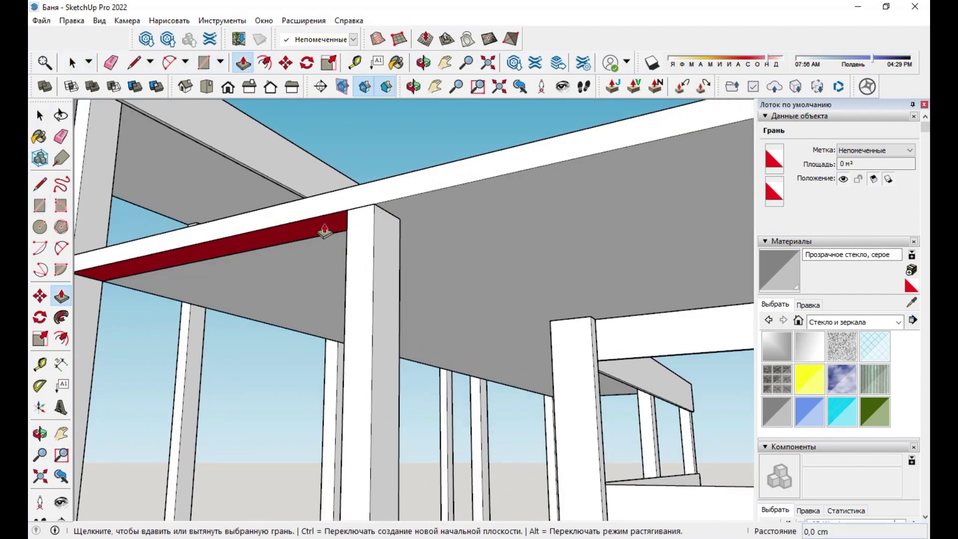
{"action": "left_click", "coordinate": [323, 241]}
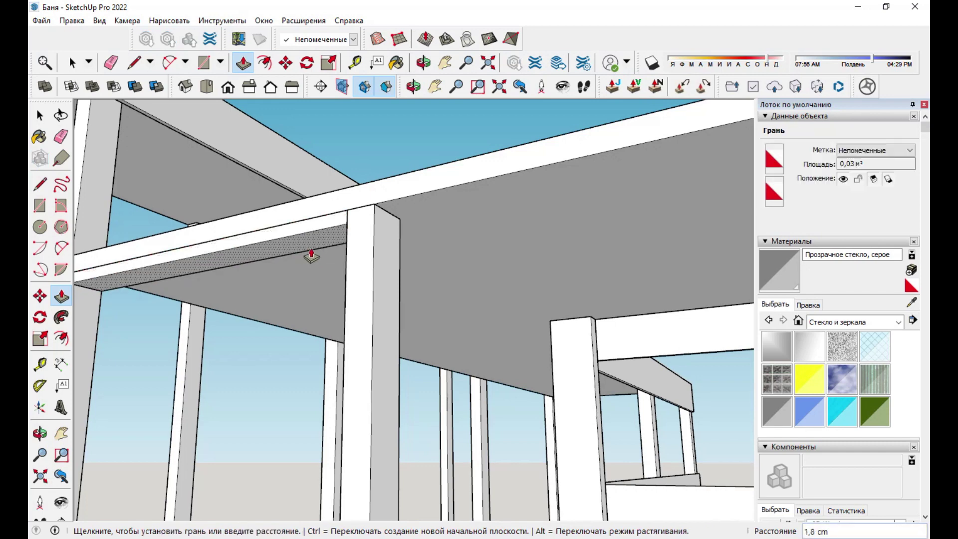
{"action": "scroll", "coordinate": [310, 245], "scroll_direction": "down", "scroll_amount": 3}
{"action": "key", "text": "space"}
{"action": "left_click", "coordinate": [244, 256]}
- Make the thin strip a group from its right-click menu
{"action": "key", "text": "m"}
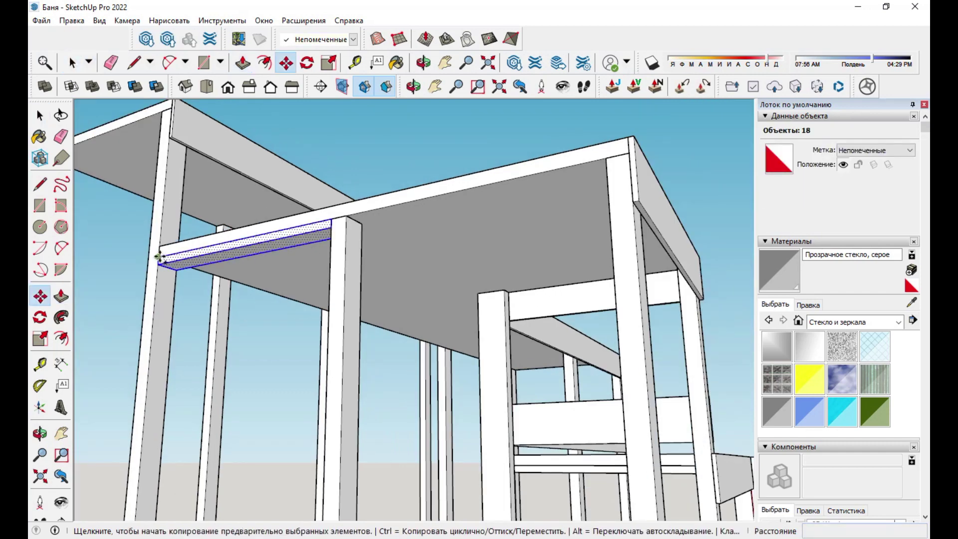
{"action": "right_click", "coordinate": [379, 223]}
{"action": "key", "text": "Escape"}
{"action": "right_click", "coordinate": [303, 223]}
{"action": "mouse_move", "coordinate": [303, 223]}
{"action": "middle_mouse_down"}
{"action": "mouse_move", "coordinate": [379, 310]}
{"action": "mouse_move", "coordinate": [225, 214]}
{"action": "middle_mouse_up"}
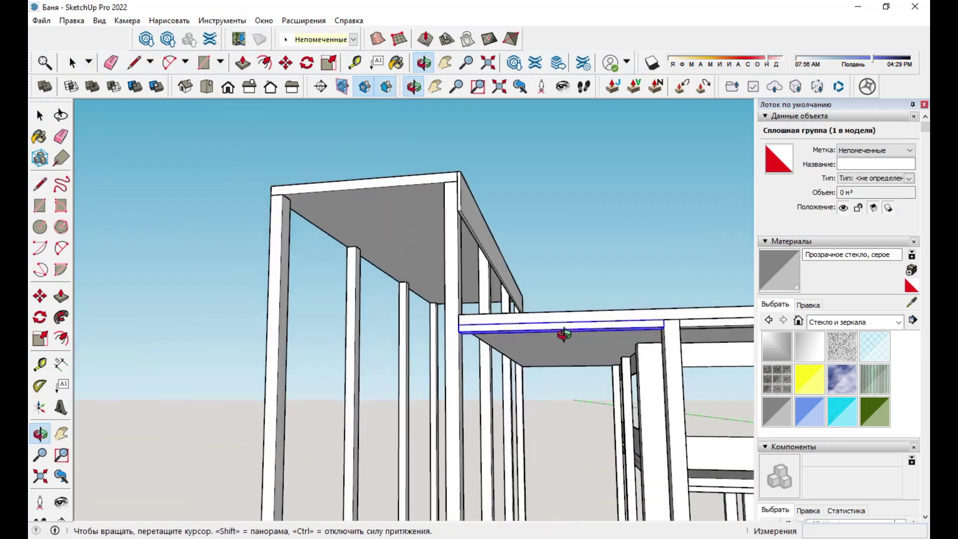
- Draw a thin rectangle on the top beam and push/pull it into a board
{"action": "key", "text": "r"}
{"action": "scroll", "coordinate": [224, 214], "scroll_direction": "up", "scroll_amount": 3}
{"action": "scroll", "coordinate": [245, 214], "scroll_direction": "down", "scroll_amount": 3}
{"action": "scroll", "coordinate": [200, 203], "scroll_direction": "up", "scroll_amount": 4}
{"action": "left_click", "coordinate": [516, 167]}
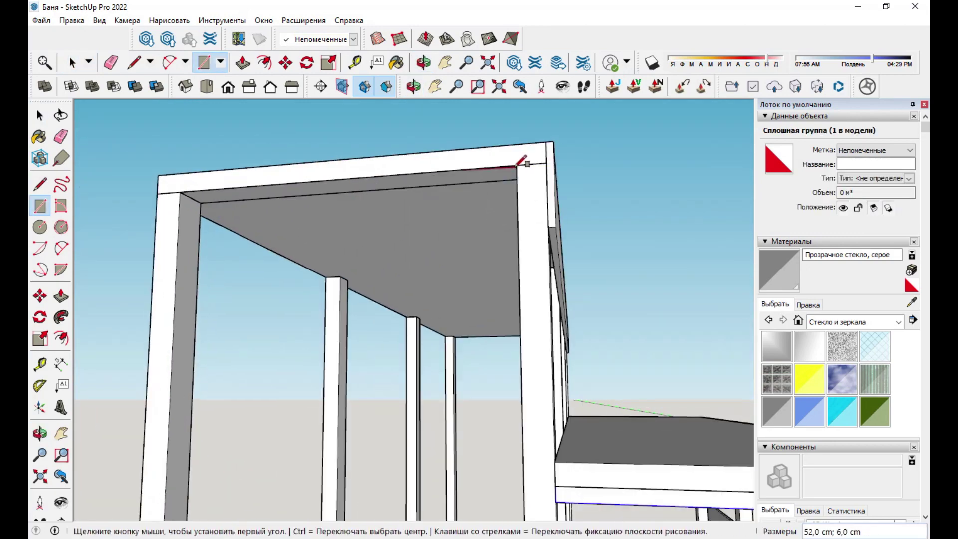
{"action": "key", "text": "p"}
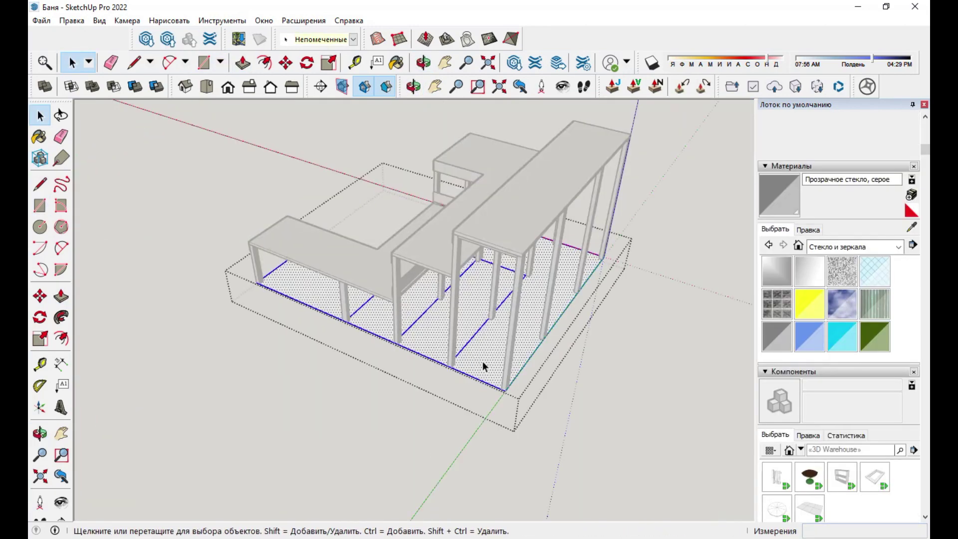
{"action": "mouse_move", "coordinate": [483, 361]}
{"action": "middle_mouse_down"}
{"action": "mouse_move", "coordinate": [277, 296]}
{"action": "mouse_move", "coordinate": [577, 348]}
{"action": "mouse_move", "coordinate": [338, 369]}
{"action": "middle_mouse_up"}
- Move the new board down beneath the upper bench shelf
{"action": "key", "text": "space"}
{"action": "left_click", "coordinate": [560, 214]}
{"action": "scroll", "coordinate": [530, 274], "scroll_direction": "up", "scroll_amount": 5}
{"action": "key", "text": "m"}
{"action": "scroll", "coordinate": [567, 269], "scroll_direction": "up", "scroll_amount": 3}
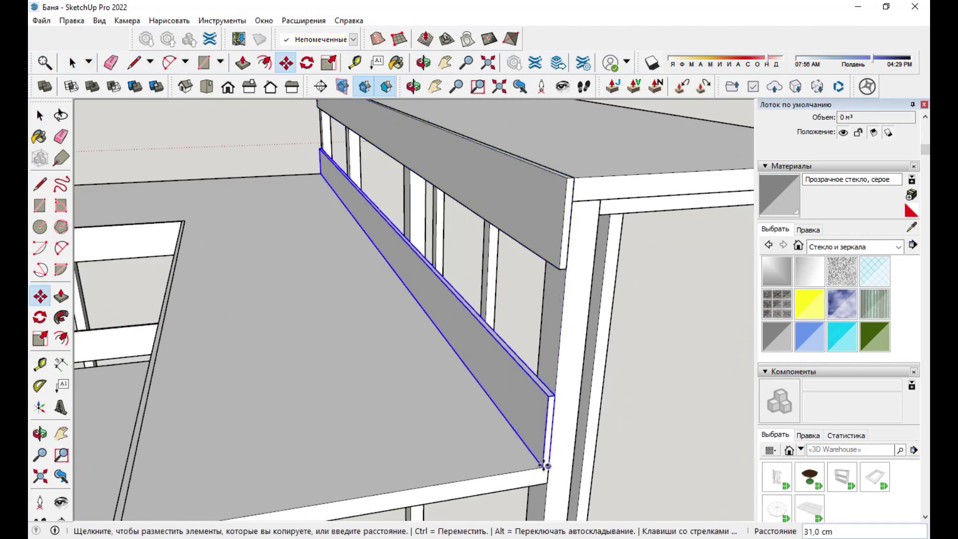
{"action": "left_click", "coordinate": [550, 452]}
{"action": "scroll", "coordinate": [550, 452], "scroll_direction": "down", "scroll_amount": 5}
{"action": "middle_click_drag", "start_coordinate": [550, 451], "coordinate": [595, 325]}
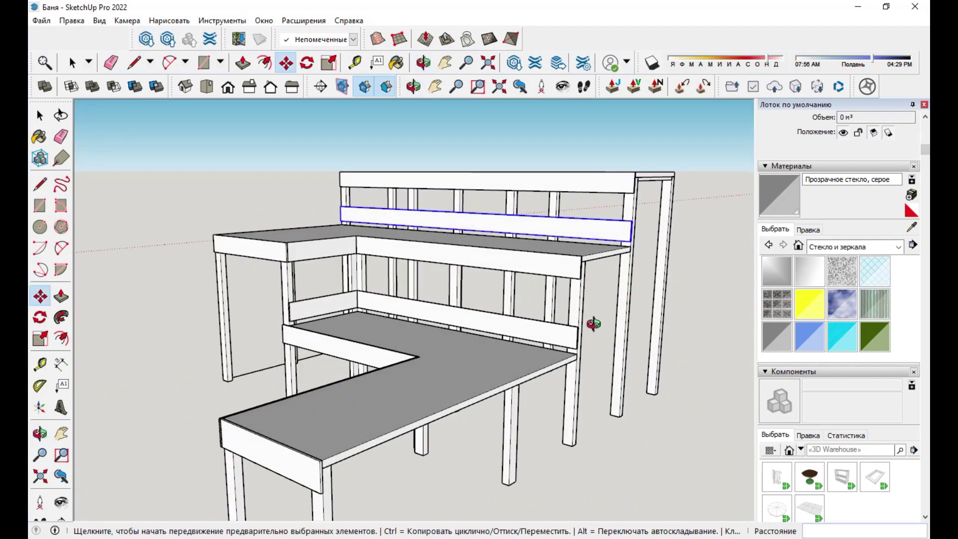
- Start a line at the corner where the beam meets the post
{"action": "key", "text": "space"}
{"action": "key", "text": "l"}
{"action": "scroll", "coordinate": [566, 277], "scroll_direction": "up", "scroll_amount": 5}
{"action": "left_click", "coordinate": [571, 369]}
{"action": "mouse_move", "coordinate": [571, 369]}
{"action": "middle_mouse_down"}
{"action": "mouse_move", "coordinate": [470, 246]}
{"action": "mouse_move", "coordinate": [550, 147]}
{"action": "middle_mouse_up"}
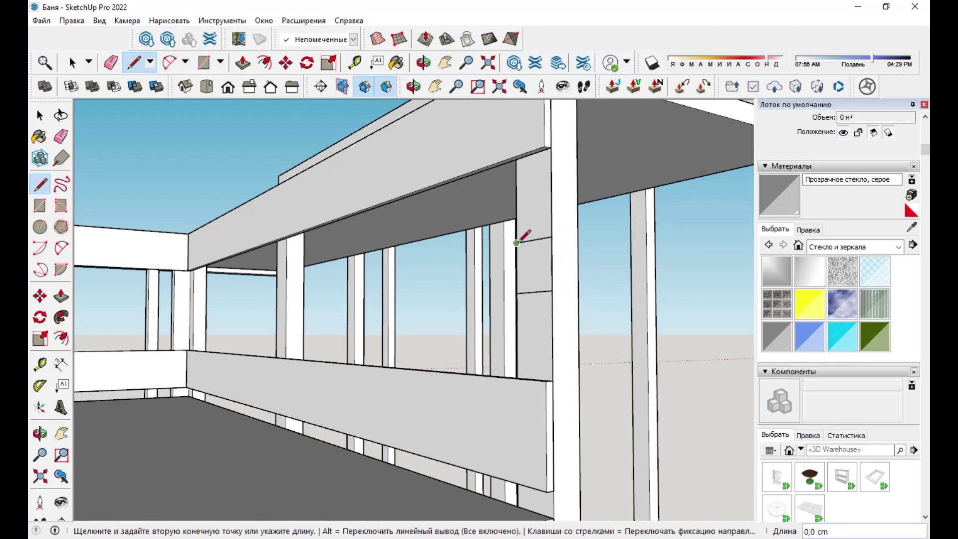
- Finish extruding the post face and select the bench rail board
{"action": "scroll", "coordinate": [517, 243], "scroll_direction": "up", "scroll_amount": 5}
{"action": "key", "text": "space"}
{"action": "mouse_move", "coordinate": [510, 256]}
{"action": "middle_mouse_down", "text": "shift"}
{"action": "mouse_move", "coordinate": [492, 257]}
{"action": "mouse_move", "coordinate": [479, 232]}
{"action": "middle_mouse_up", "text": "shift"}
{"action": "key", "text": "space"}
{"action": "key", "text": "r"}
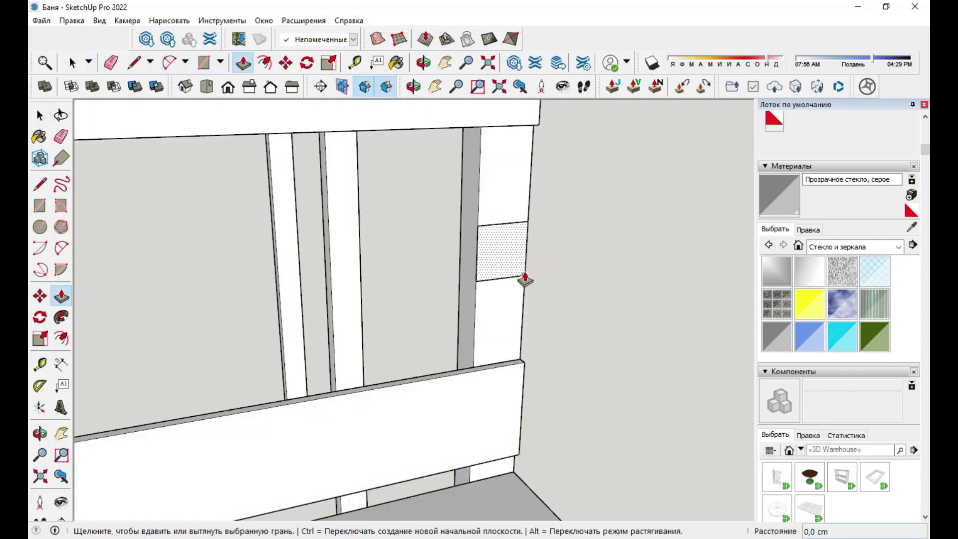
{"action": "left_click", "coordinate": [457, 356]}
{"action": "mouse_move", "coordinate": [457, 355]}
{"action": "middle_mouse_down"}
{"action": "mouse_move", "coordinate": [569, 363]}
{"action": "mouse_move", "coordinate": [480, 288]}
{"action": "mouse_move", "coordinate": [359, 349]}
{"action": "mouse_move", "coordinate": [342, 336]}
{"action": "mouse_move", "coordinate": [348, 374]}
{"action": "mouse_move", "coordinate": [374, 274]}
{"action": "mouse_move", "coordinate": [375, 295]}
{"action": "middle_mouse_up"}
{"action": "key", "text": "space"}
{"action": "key", "text": "p"}
{"action": "key", "text": "space"}
{"action": "left_click", "coordinate": [375, 295]}
{"action": "right_click", "coordinate": [375, 296]}
- Draw a rectangle at the beam corner and push/pull it into a 59 cm backrest board
{"action": "left_click", "coordinate": [352, 269]}
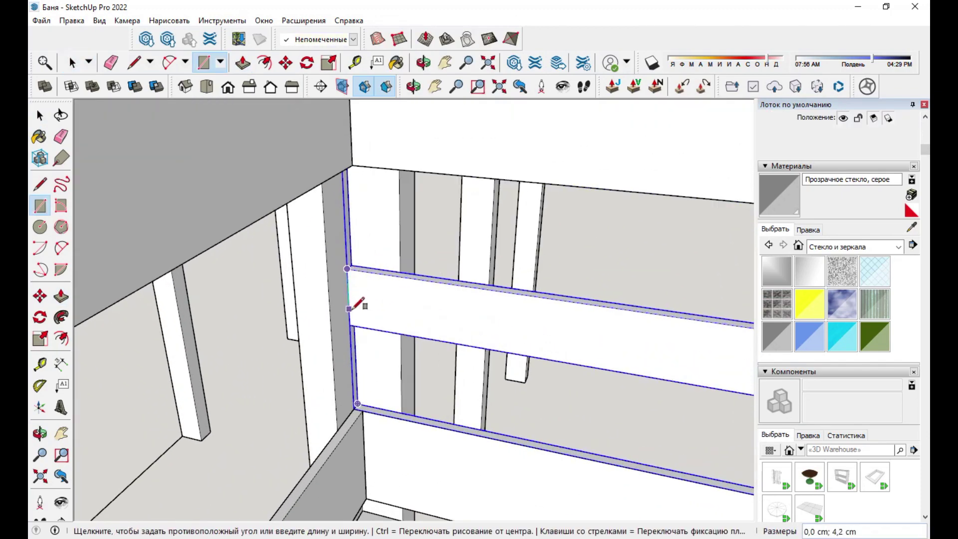
{"action": "scroll", "coordinate": [361, 304], "scroll_direction": "up", "scroll_amount": 3}
{"action": "middle_click_drag", "start_coordinate": [362, 331], "coordinate": [317, 397]}
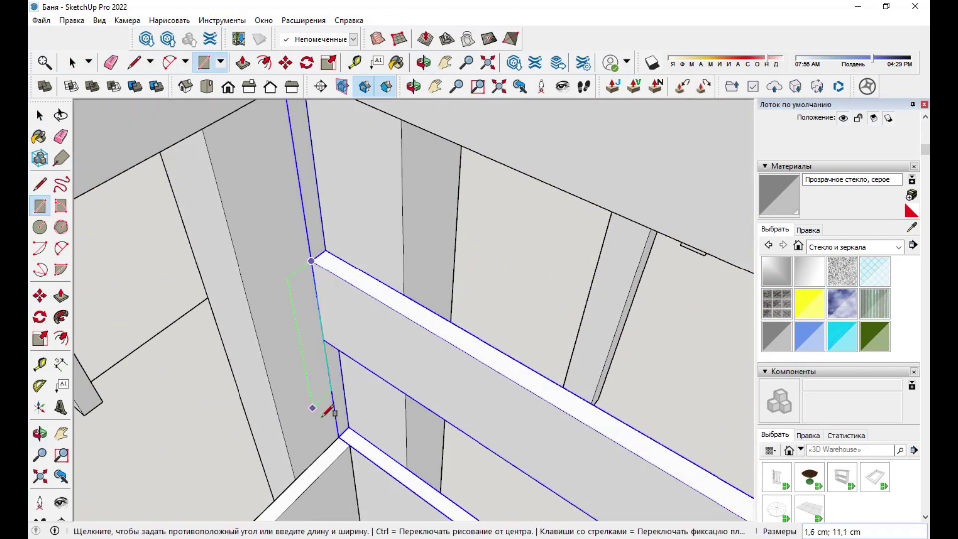
{"action": "scroll", "coordinate": [383, 384], "scroll_direction": "up", "scroll_amount": 2}
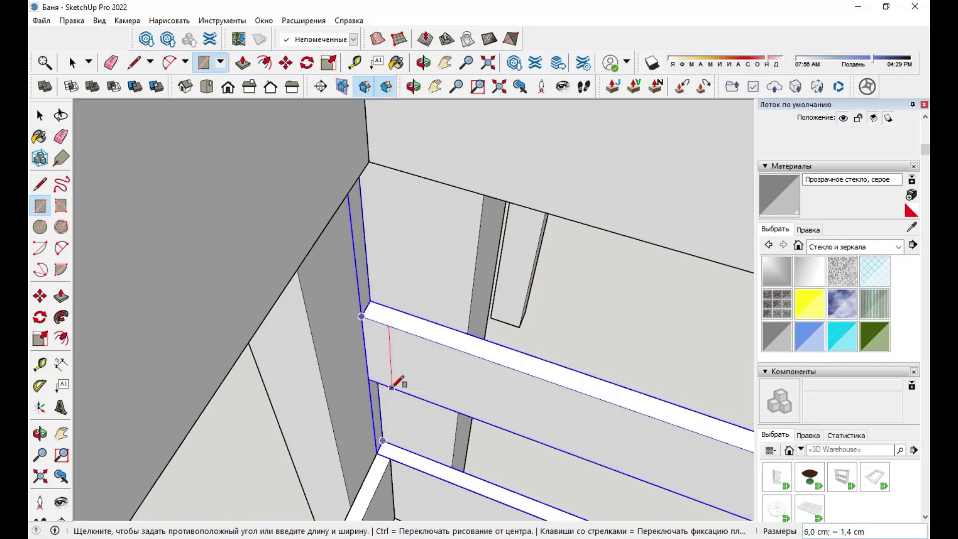
{"action": "middle_click_drag", "start_coordinate": [393, 387], "coordinate": [394, 404]}
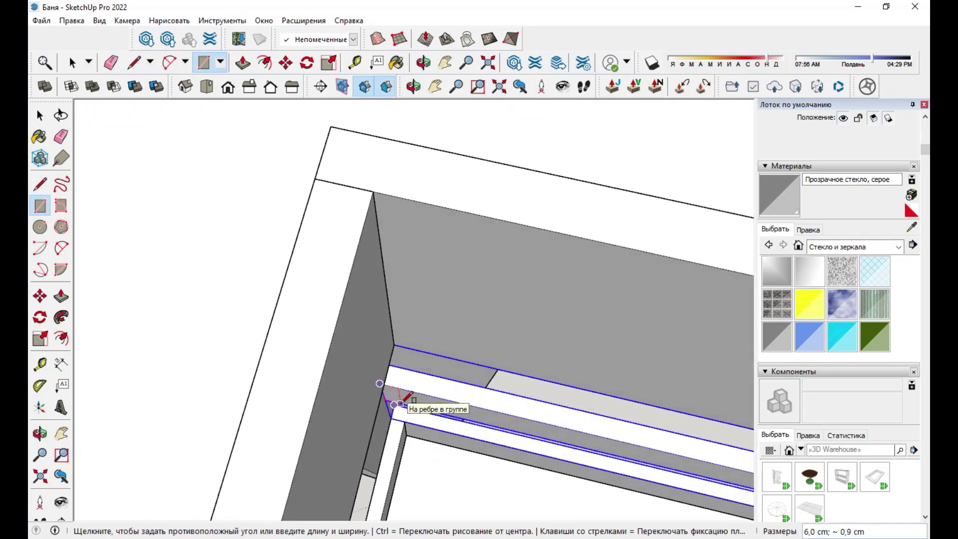
{"action": "left_click", "coordinate": [401, 402]}
{"action": "key", "text": "space"}
{"action": "key", "text": "p"}
{"action": "mouse_move", "coordinate": [395, 399]}
{"action": "middle_mouse_down"}
{"action": "mouse_move", "coordinate": [442, 271]}
{"action": "mouse_move", "coordinate": [345, 351]}
{"action": "mouse_move", "coordinate": [271, 245]}
{"action": "mouse_move", "coordinate": [560, 306]}
{"action": "mouse_move", "coordinate": [605, 325]}
{"action": "mouse_move", "coordinate": [603, 364]}
{"action": "mouse_move", "coordinate": [637, 374]}
{"action": "mouse_move", "coordinate": [637, 388]}
{"action": "mouse_move", "coordinate": [605, 320]}
{"action": "mouse_move", "coordinate": [552, 272]}
{"action": "middle_mouse_up"}
{"action": "left_click", "coordinate": [344, 351]}
{"action": "key", "text": "space"}
- Copy both rail boards 76,8 cm onto the other bench tier
{"action": "left_click", "coordinate": [637, 374]}
{"action": "key", "text": "m"}
{"action": "left_click", "coordinate": [637, 379]}
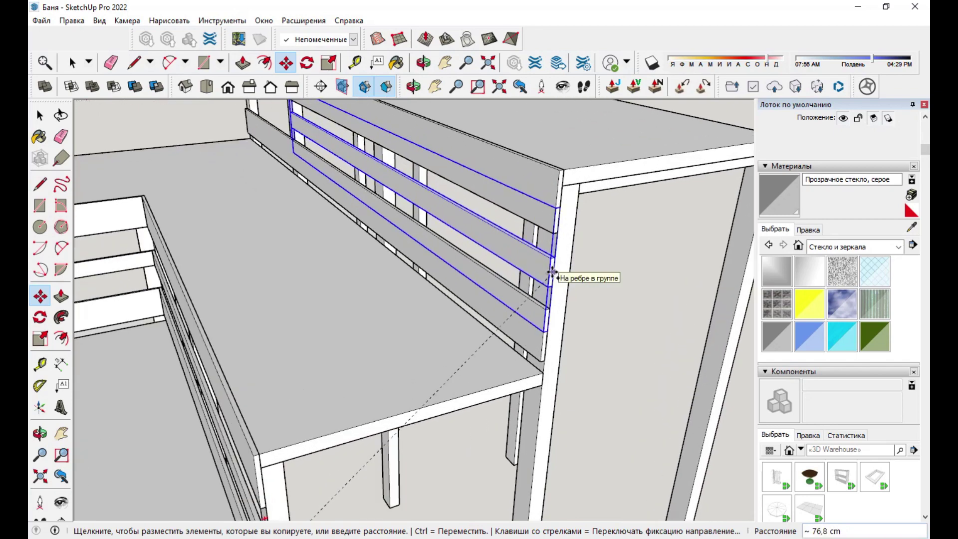
{"action": "left_click", "coordinate": [552, 272]}
{"action": "key", "text": "space"}
- Select the whole three-level bench and make it one group
{"action": "key", "text": "p"}
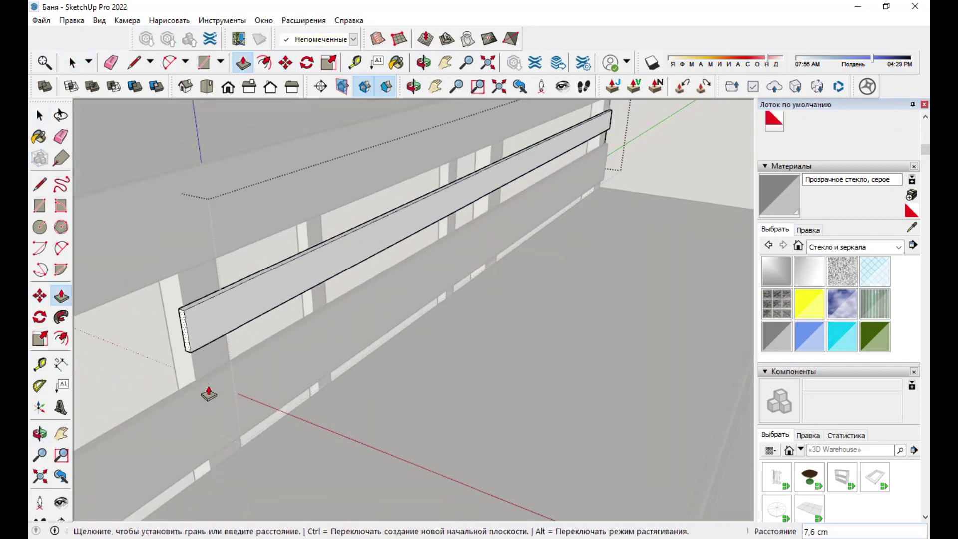
{"action": "scroll", "coordinate": [316, 363], "scroll_direction": "down", "scroll_amount": 5}
{"action": "middle_click_drag", "start_coordinate": [317, 363], "coordinate": [609, 363]}
{"action": "scroll", "coordinate": [609, 363], "scroll_direction": "down", "scroll_amount": 5}
{"action": "mouse_move", "coordinate": [599, 256]}
{"action": "middle_mouse_down"}
{"action": "mouse_move", "coordinate": [328, 368]}
{"action": "mouse_move", "coordinate": [220, 381]}
{"action": "middle_mouse_up"}
{"action": "key", "text": "space"}
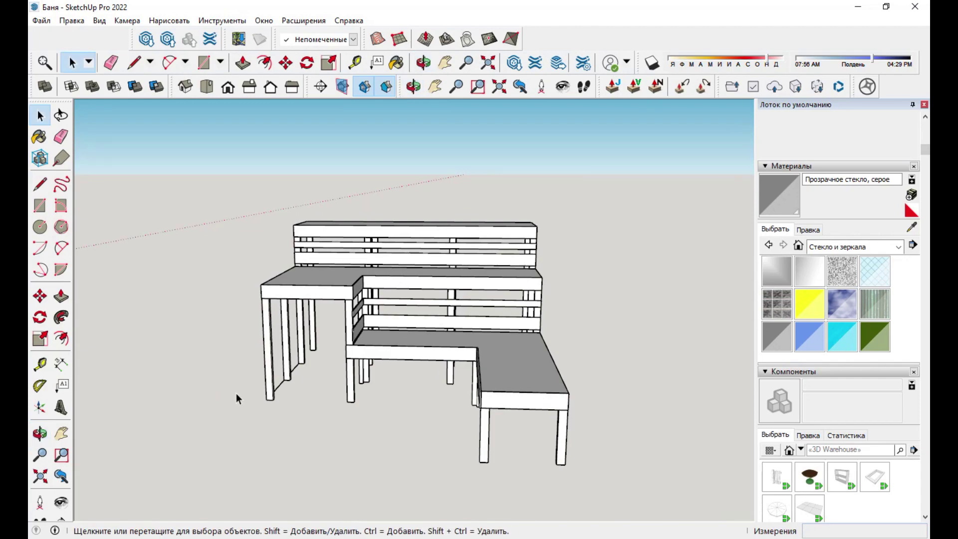
{"action": "scroll", "coordinate": [237, 397], "scroll_direction": "up", "scroll_amount": 5}
{"action": "scroll", "coordinate": [513, 480], "scroll_direction": "up", "scroll_amount": 3}
{"action": "right_click", "coordinate": [410, 346]}
{"action": "key", "text": "Escape"}
{"action": "scroll", "coordinate": [384, 319], "scroll_direction": "down", "scroll_amount": 10}
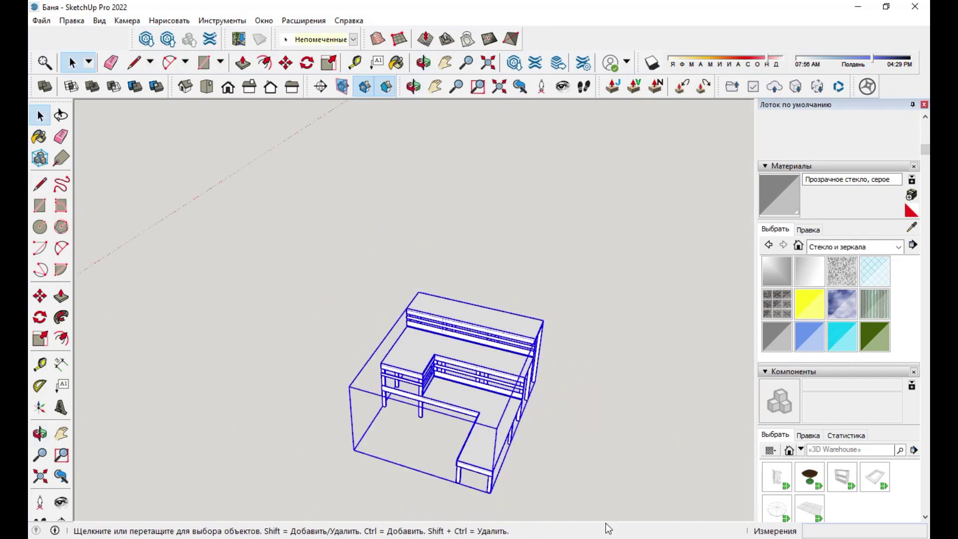
{"action": "right_click", "coordinate": [489, 105]}
{"action": "key", "text": "Escape"}
{"action": "mouse_move", "coordinate": [428, 319]}
{"action": "middle_mouse_down"}
{"action": "mouse_move", "coordinate": [609, 285]}
{"action": "mouse_move", "coordinate": [454, 209]}
{"action": "mouse_move", "coordinate": [494, 348]}
{"action": "middle_mouse_up"}
{"action": "scroll", "coordinate": [360, 357], "scroll_direction": "up", "scroll_amount": 5}
- Move the top backrest board 16,5 cm lower on the frame
{"action": "scroll", "coordinate": [390, 249], "scroll_direction": "up", "scroll_amount": 2}
{"action": "scroll", "coordinate": [281, 283], "scroll_direction": "up", "scroll_amount": 2}
{"action": "scroll", "coordinate": [390, 252], "scroll_direction": "up", "scroll_amount": 3}
{"action": "left_click", "coordinate": [390, 253]}
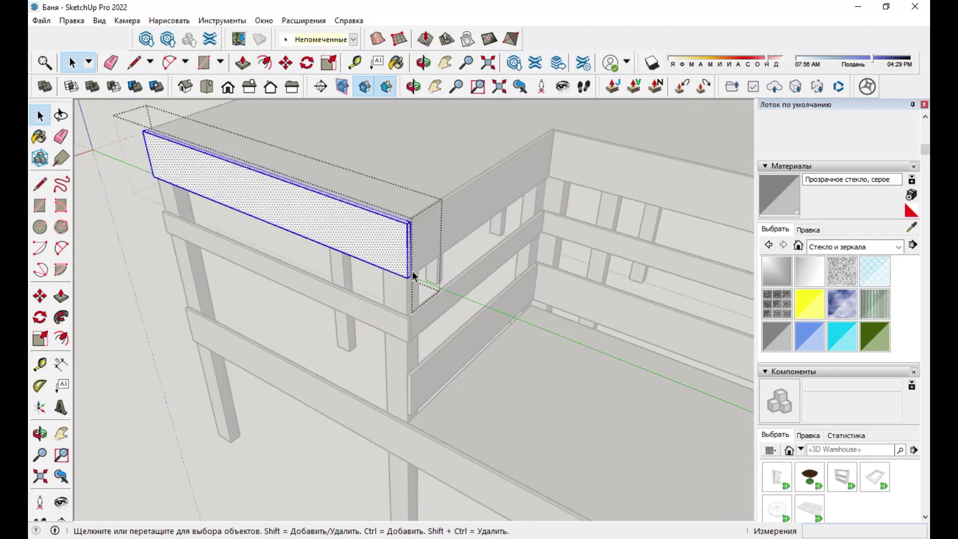
{"action": "scroll", "coordinate": [413, 274], "scroll_direction": "up", "scroll_amount": 2}
{"action": "key", "text": "m"}
{"action": "left_click", "coordinate": [414, 276]}
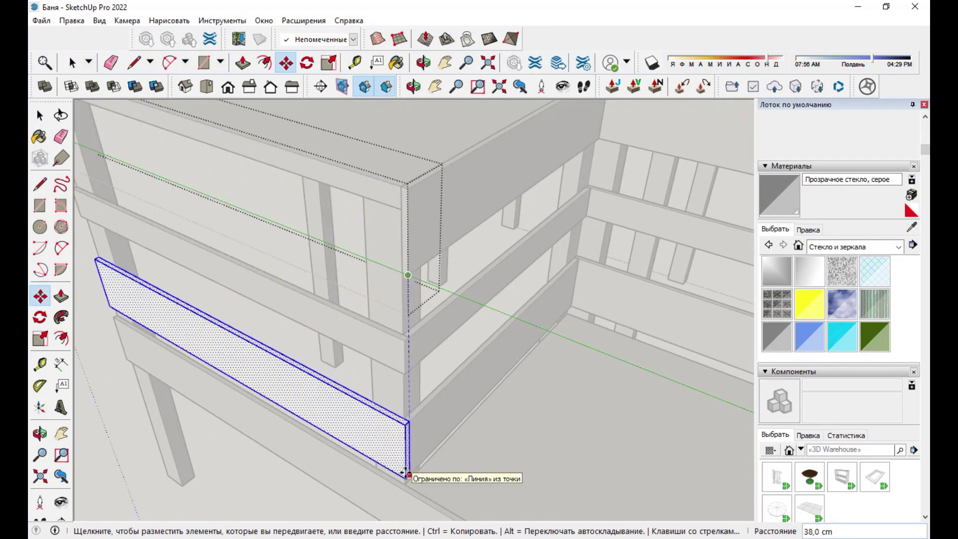
{"action": "left_click", "coordinate": [407, 473]}
- Ctrl-copy the board up onto the upper row
{"action": "middle_click_drag", "start_coordinate": [407, 473], "coordinate": [419, 462]}
{"action": "key", "text": "ctrl"}
{"action": "left_click", "coordinate": [419, 462]}
{"action": "left_click", "coordinate": [529, 285]}
{"action": "mouse_move", "coordinate": [529, 284]}
{"action": "middle_mouse_down"}
{"action": "mouse_move", "coordinate": [633, 224]}
{"action": "mouse_move", "coordinate": [562, 259]}
{"action": "middle_mouse_up"}
{"action": "scroll", "coordinate": [203, 261], "scroll_direction": "down", "scroll_amount": 5}
{"action": "scroll", "coordinate": [394, 389], "scroll_direction": "down", "scroll_amount": 3}
{"action": "scroll", "coordinate": [394, 389], "scroll_direction": "down", "scroll_amount": 2}
- Move the bench group into the steam room beside the chimney
{"action": "left_click", "coordinate": [389, 349]}
{"action": "scroll", "coordinate": [349, 349], "scroll_direction": "up", "scroll_amount": 3}
{"action": "scroll", "coordinate": [270, 311], "scroll_direction": "up", "scroll_amount": 3}
{"action": "key", "text": "m"}
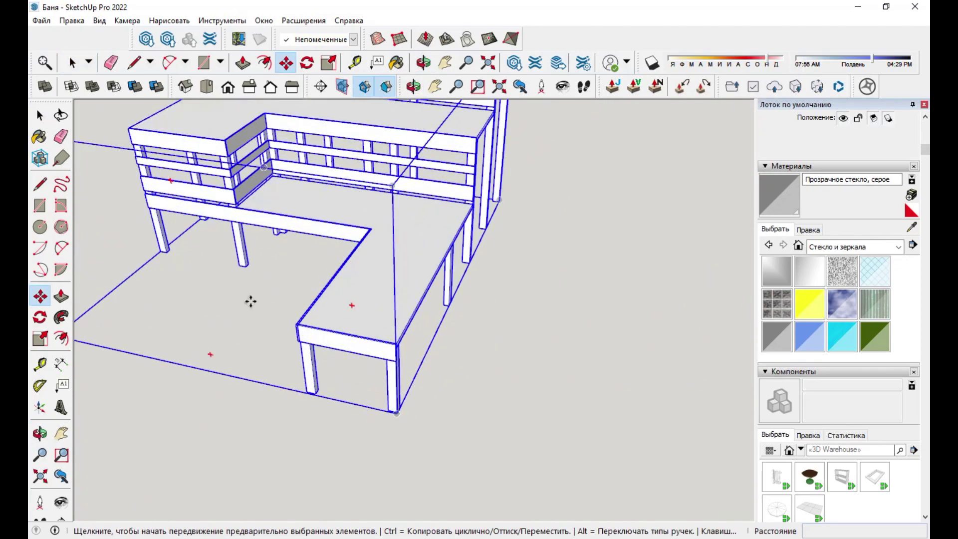
{"action": "left_click", "coordinate": [270, 311]}
{"action": "scroll", "coordinate": [319, 359], "scroll_direction": "down", "scroll_amount": 10}
{"action": "scroll", "coordinate": [489, 239], "scroll_direction": "up", "scroll_amount": 5}
{"action": "scroll", "coordinate": [447, 384], "scroll_direction": "up", "scroll_amount": 5}
{"action": "scroll", "coordinate": [446, 384], "scroll_direction": "down", "scroll_amount": 3}
{"action": "scroll", "coordinate": [549, 350], "scroll_direction": "down", "scroll_amount": 3}
{"action": "key", "text": "space"}
{"action": "mouse_move", "coordinate": [628, 335]}
{"action": "middle_mouse_down"}
{"action": "mouse_move", "coordinate": [560, 342]}
{"action": "mouse_move", "coordinate": [457, 394]}
{"action": "mouse_move", "coordinate": [624, 427]}
{"action": "mouse_move", "coordinate": [560, 399]}
{"action": "mouse_move", "coordinate": [573, 367]}
{"action": "mouse_move", "coordinate": [475, 295]}
{"action": "mouse_move", "coordinate": [455, 253]}
{"action": "mouse_move", "coordinate": [635, 284]}
{"action": "mouse_move", "coordinate": [423, 296]}
{"action": "middle_mouse_up"}
{"action": "scroll", "coordinate": [474, 280], "scroll_direction": "up", "scroll_amount": 3}
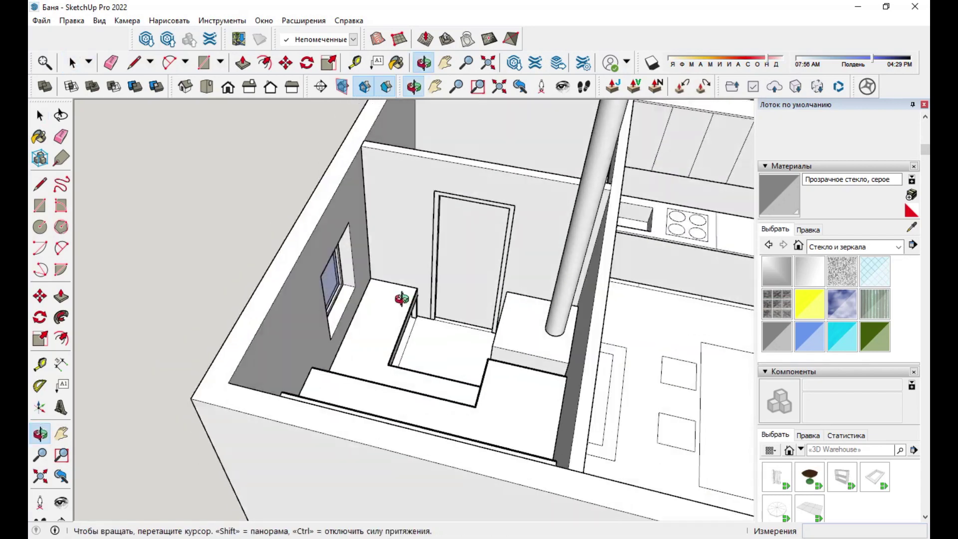
- Draw the cabinet's floor rectangle in the room corner along the wall
{"action": "scroll", "coordinate": [423, 297], "scroll_direction": "down", "scroll_amount": 3}
{"action": "mouse_move", "coordinate": [466, 349]}
{"action": "middle_mouse_down"}
{"action": "mouse_move", "coordinate": [387, 274]}
{"action": "mouse_move", "coordinate": [530, 328]}
{"action": "mouse_move", "coordinate": [478, 365]}
{"action": "mouse_move", "coordinate": [474, 312]}
{"action": "mouse_move", "coordinate": [475, 338]}
{"action": "mouse_move", "coordinate": [367, 392]}
{"action": "middle_mouse_up"}
{"action": "scroll", "coordinate": [475, 312], "scroll_direction": "down", "scroll_amount": 3}
{"action": "right_click", "coordinate": [367, 392]}
{"action": "left_click", "coordinate": [385, 400]}
{"action": "scroll", "coordinate": [364, 399], "scroll_direction": "up", "scroll_amount": 5}
{"action": "key", "text": "r"}
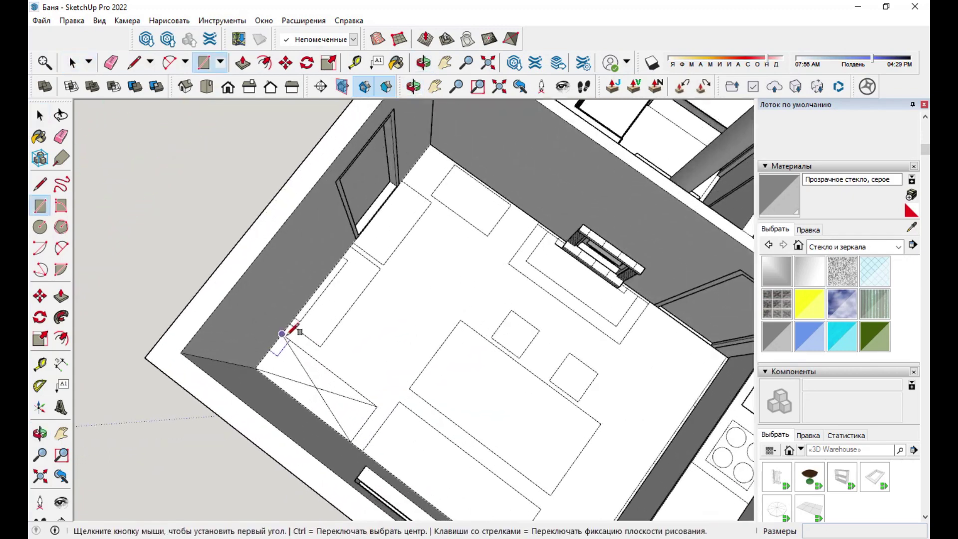
{"action": "left_click", "coordinate": [282, 333]}
{"action": "left_click", "coordinate": [353, 428]}
- Raise the rectangle 248 cm and offset a thin border on its front
{"action": "key", "text": "p"}
{"action": "middle_click_drag", "start_coordinate": [357, 438], "coordinate": [357, 349]}
{"action": "left_click", "coordinate": [282, 279]}
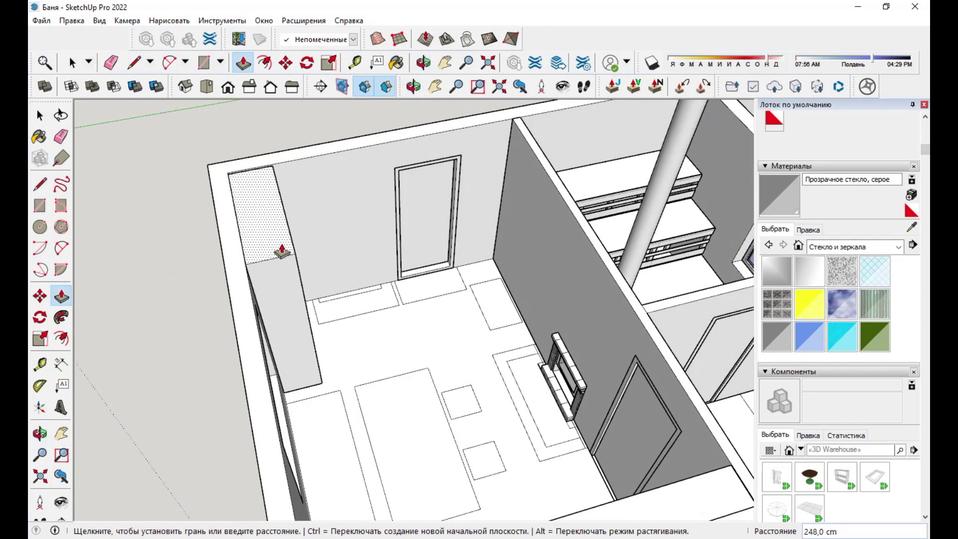
{"action": "left_click", "coordinate": [292, 282]}
{"action": "scroll", "coordinate": [324, 279], "scroll_direction": "up", "scroll_amount": 5}
{"action": "key", "text": "f"}
{"action": "mouse_move", "coordinate": [324, 280]}
{"action": "middle_mouse_down"}
{"action": "mouse_move", "coordinate": [319, 289]}
{"action": "mouse_move", "coordinate": [380, 268]}
{"action": "middle_mouse_up"}
- Split the front with a 192 cm vertical divider and save the model under a new name
{"action": "key", "text": "Return"}
{"action": "scroll", "coordinate": [381, 268], "scroll_direction": "up", "scroll_amount": 3}
{"action": "key", "text": "l"}
{"action": "left_click", "coordinate": [412, 345]}
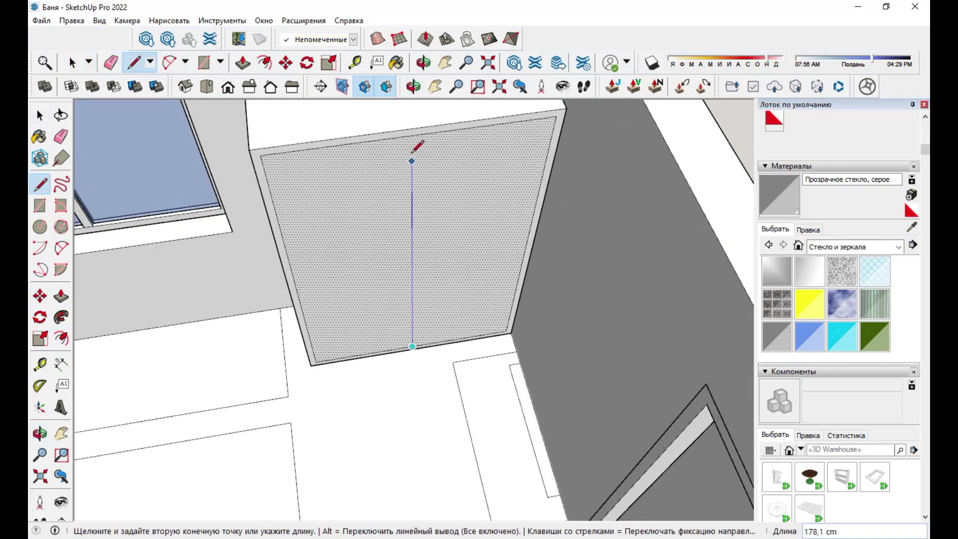
{"action": "left_click", "coordinate": [412, 135]}
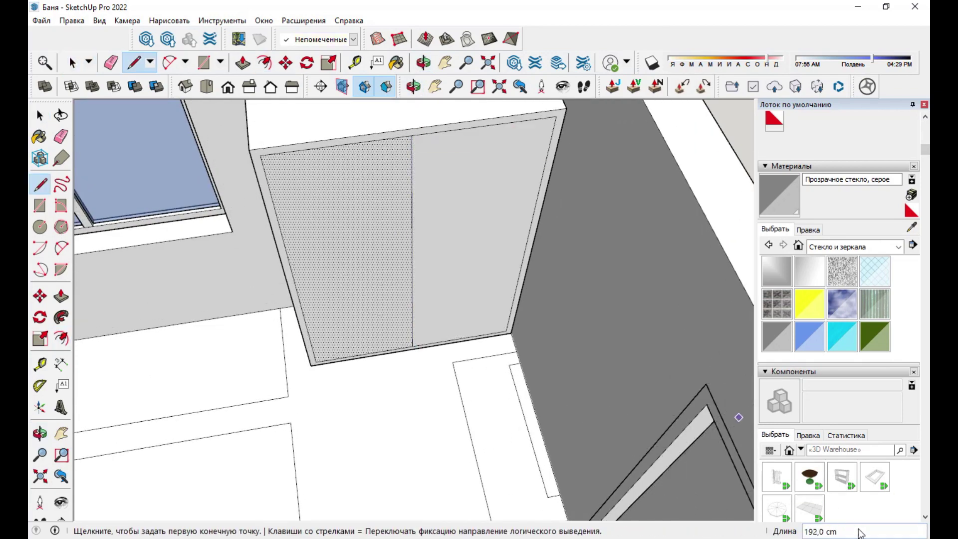
{"action": "key", "text": "space"}
{"action": "scroll", "coordinate": [414, 310], "scroll_direction": "down", "scroll_amount": 10}
{"action": "middle_click_drag", "start_coordinate": [413, 309], "coordinate": [349, 279]}
{"action": "left_click", "coordinate": [42, 20]}
{"action": "left_click", "coordinate": [81, 96]}
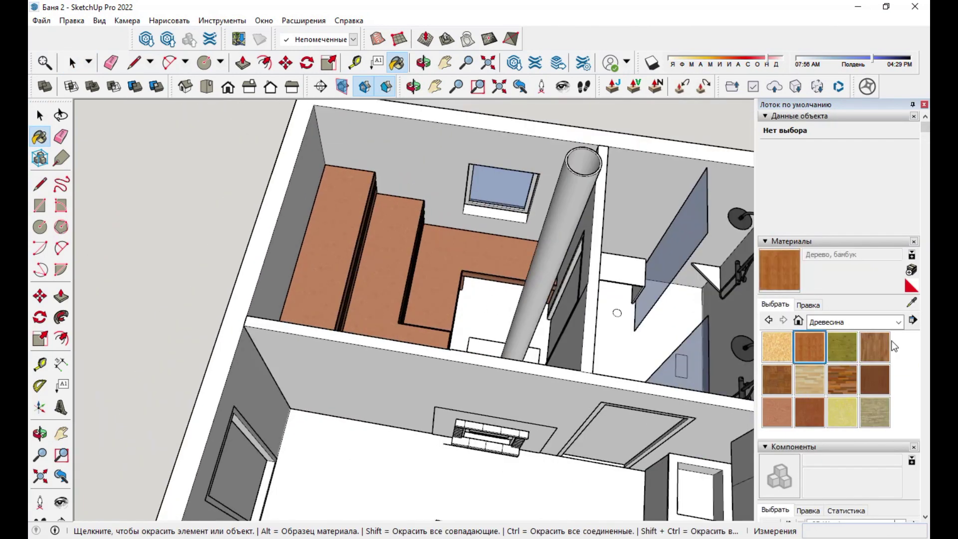
- Try Деревянный пол wood on the benches, then undo it to keep cherry
{"action": "left_click", "coordinate": [878, 347]}
{"action": "left_click", "coordinate": [398, 257]}
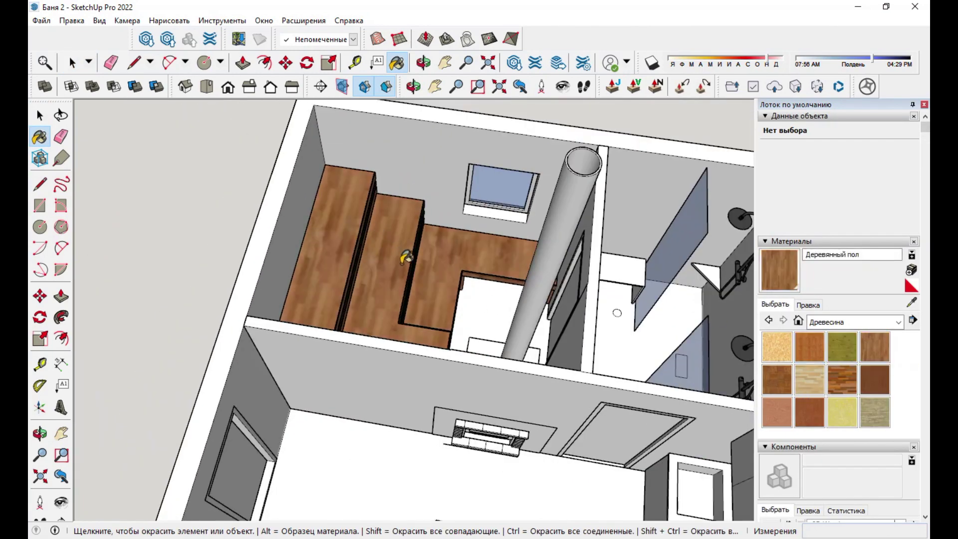
{"action": "key", "text": "ctrl+z"}
{"action": "mouse_move", "coordinate": [398, 297]}
{"action": "middle_mouse_down"}
{"action": "mouse_move", "coordinate": [359, 469]}
{"action": "mouse_move", "coordinate": [319, 382]}
{"action": "middle_mouse_up"}
- Switch the material library to Металл and make the stove pipe a group
{"action": "left_click", "coordinate": [829, 321]}
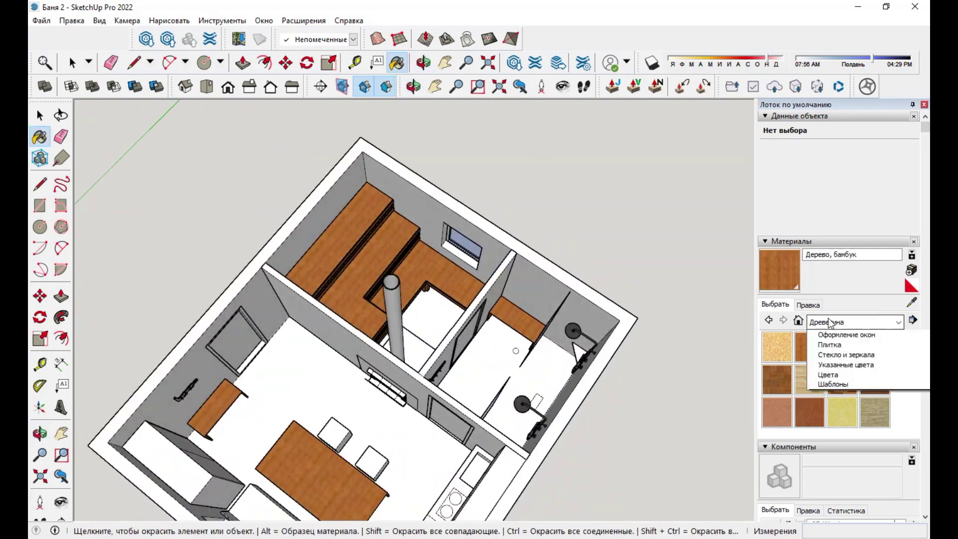
{"action": "left_click", "coordinate": [830, 425]}
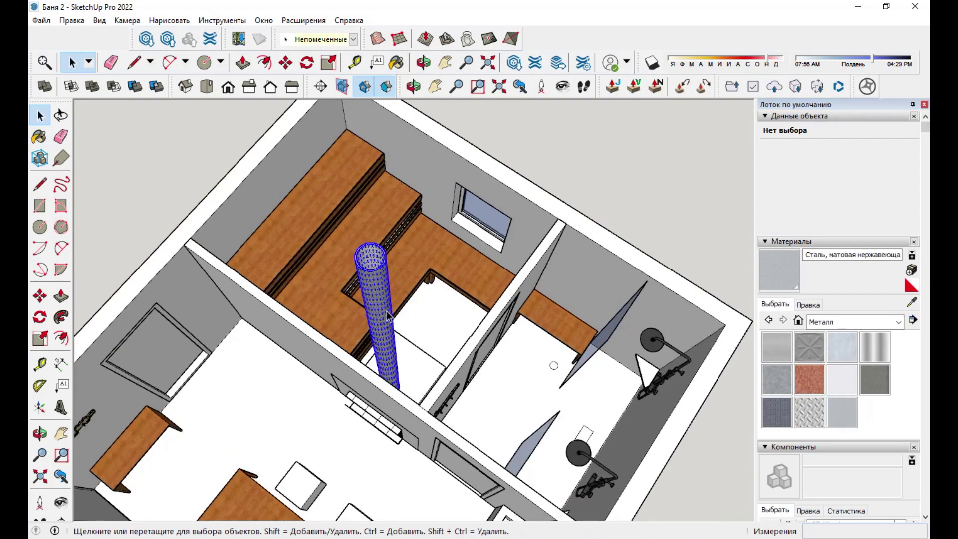
{"action": "right_click", "coordinate": [394, 306]}
{"action": "left_click", "coordinate": [439, 117]}
{"action": "middle_click_drag", "start_coordinate": [439, 150], "coordinate": [830, 414]}
{"action": "key", "text": "space"}
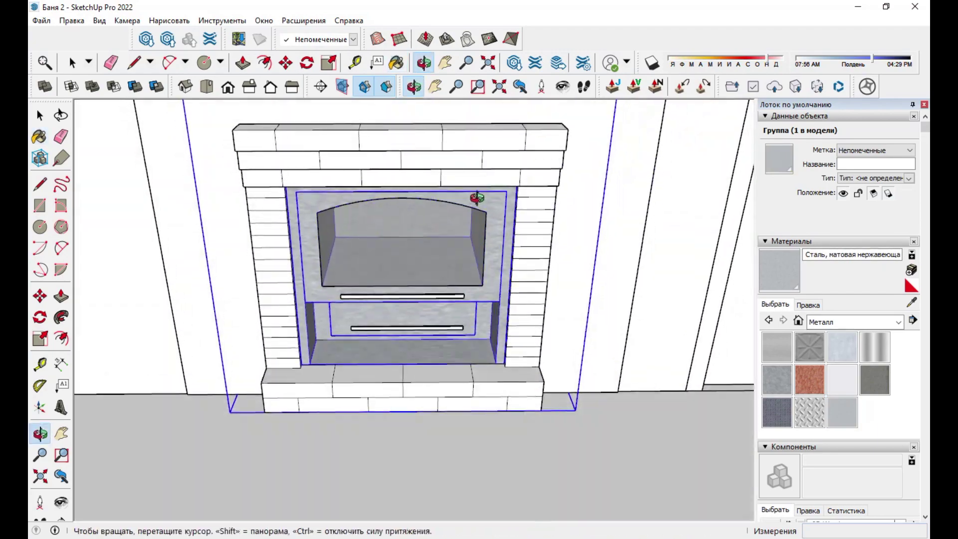
- Explode the stove group and paint its bricks with Камень, матовый, хаки
{"action": "left_click", "coordinate": [898, 322]}
{"action": "left_click", "coordinate": [848, 367]}
{"action": "left_click", "coordinate": [874, 347]}
{"action": "scroll", "coordinate": [511, 246], "scroll_direction": "up", "scroll_amount": 3}
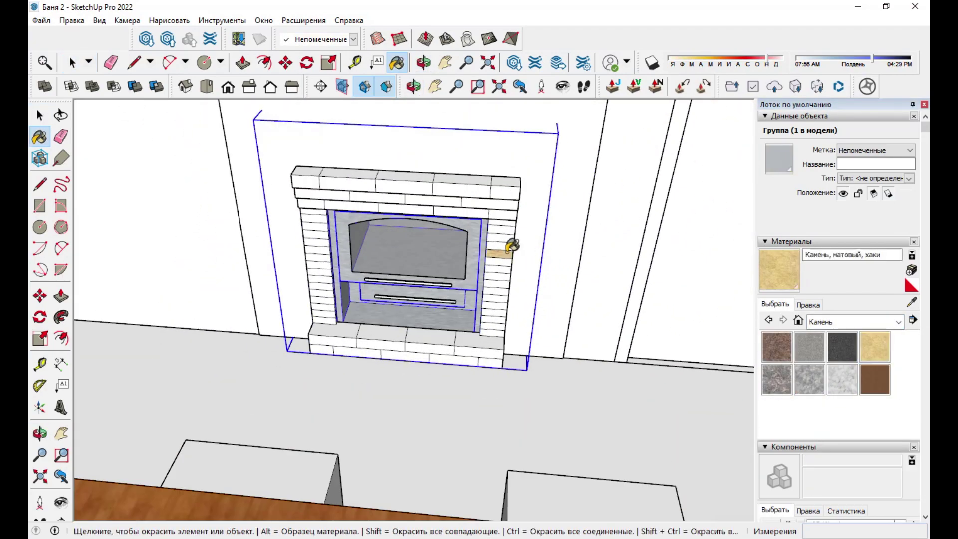
{"action": "right_click", "coordinate": [499, 259]}
{"action": "left_click", "coordinate": [562, 325]}
{"action": "left_click", "coordinate": [874, 347]}
{"action": "left_click", "coordinate": [497, 275]}
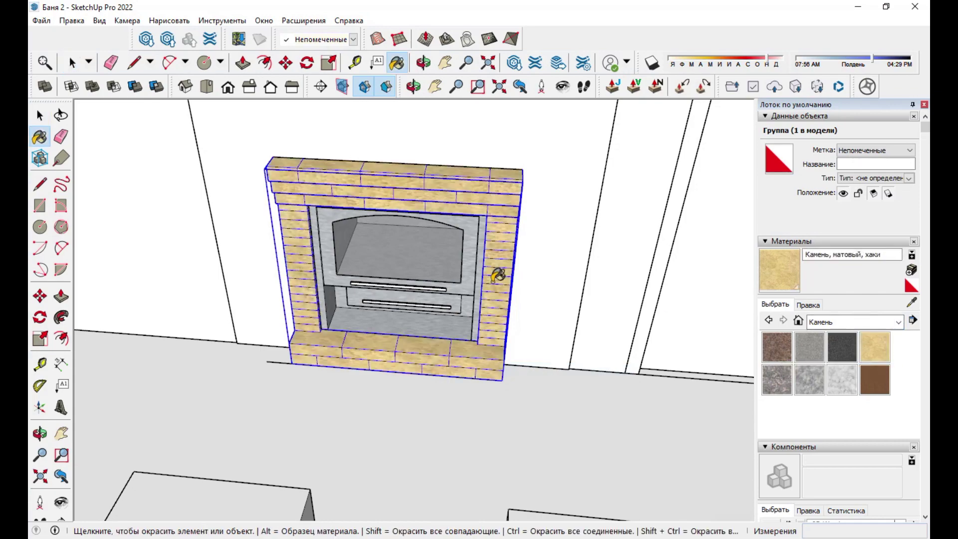
{"action": "key", "text": "space"}
{"action": "scroll", "coordinate": [517, 304], "scroll_direction": "down", "scroll_amount": 3}
- Paint the wall behind the stove with Гранит, темно-серый
{"action": "left_click", "coordinate": [523, 215]}
{"action": "key", "text": "ctrl+z"}
{"action": "key", "text": "space"}
{"action": "double_click", "coordinate": [523, 218]}
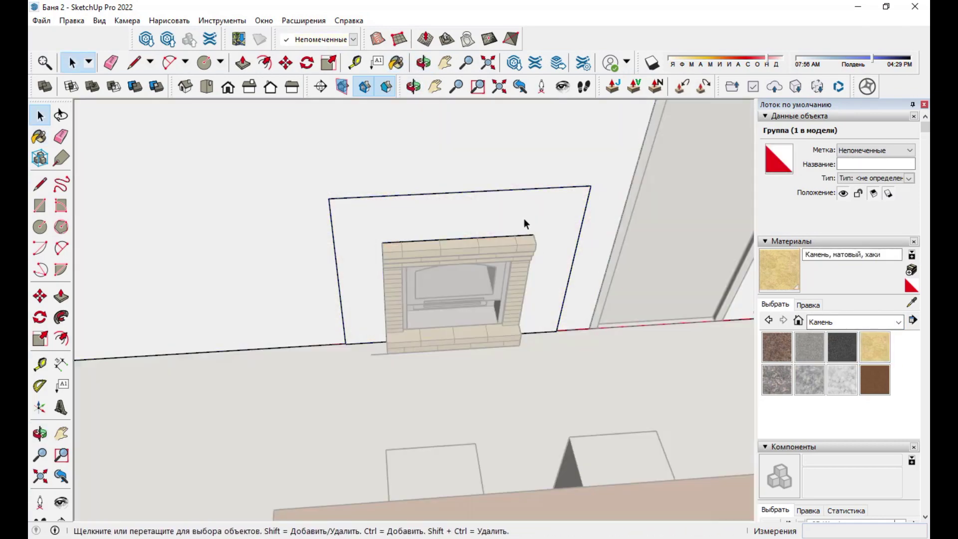
{"action": "left_click", "coordinate": [522, 217]}
{"action": "left_click", "coordinate": [809, 347]}
- Paint the wall beside the chimney with matte stainless steel
{"action": "left_click", "coordinate": [898, 321]}
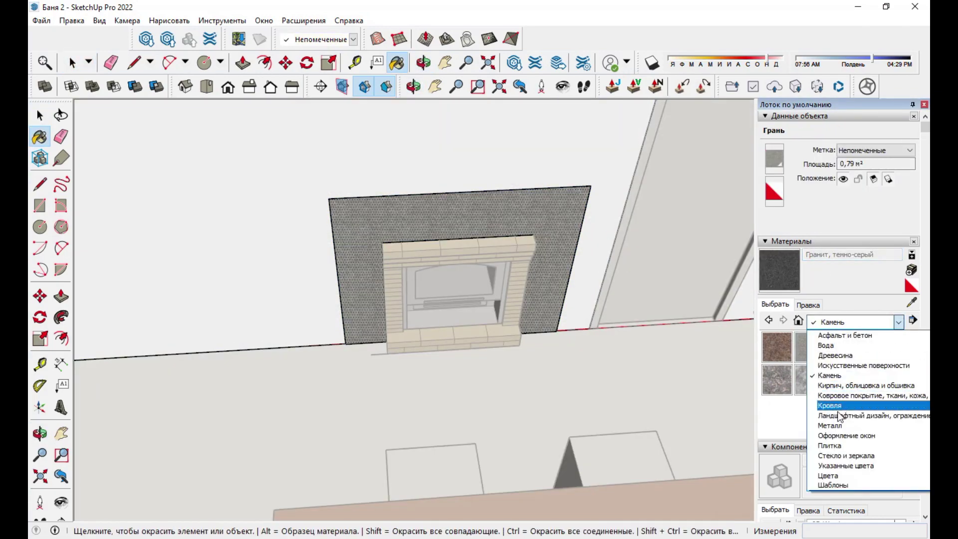
{"action": "left_click", "coordinate": [828, 407]}
{"action": "left_click", "coordinate": [842, 347]}
{"action": "scroll", "coordinate": [559, 268], "scroll_direction": "down", "scroll_amount": 5}
{"action": "scroll", "coordinate": [460, 268], "scroll_direction": "up", "scroll_amount": 5}
{"action": "left_click", "coordinate": [459, 268]}
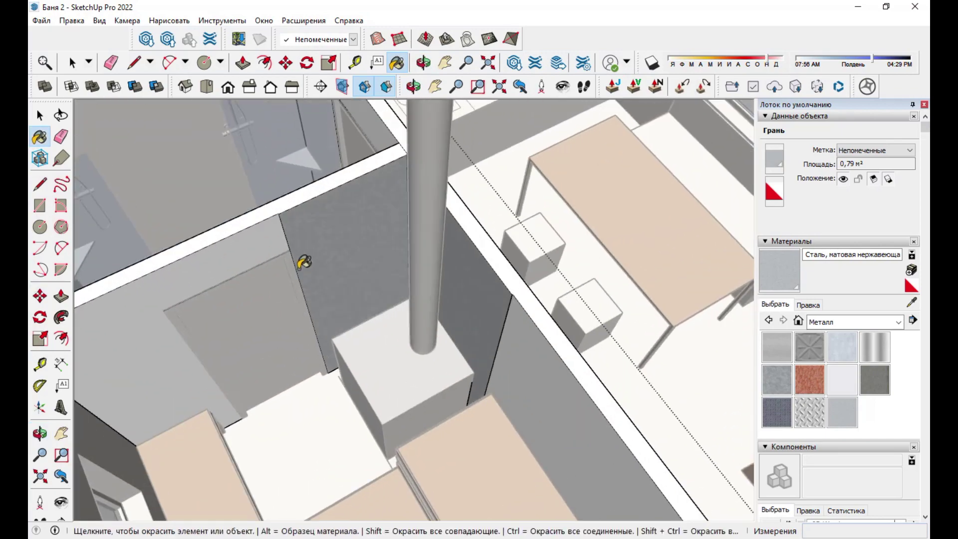
{"action": "middle_click_drag", "start_coordinate": [300, 261], "coordinate": [363, 236]}
{"action": "scroll", "coordinate": [367, 239], "scroll_direction": "up", "scroll_amount": 2}
{"action": "scroll", "coordinate": [549, 273], "scroll_direction": "down", "scroll_amount": 5}
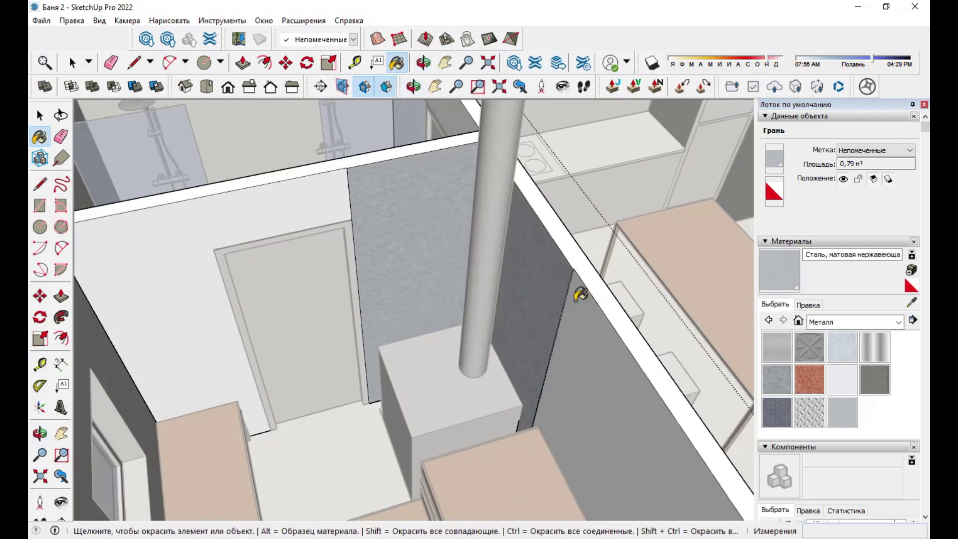
{"action": "scroll", "coordinate": [562, 265], "scroll_direction": "up", "scroll_amount": 5}
{"action": "scroll", "coordinate": [545, 273], "scroll_direction": "up", "scroll_amount": 1}
{"action": "scroll", "coordinate": [545, 273], "scroll_direction": "down", "scroll_amount": 6}
{"action": "middle_click_drag", "start_coordinate": [419, 264], "coordinate": [697, 303]}
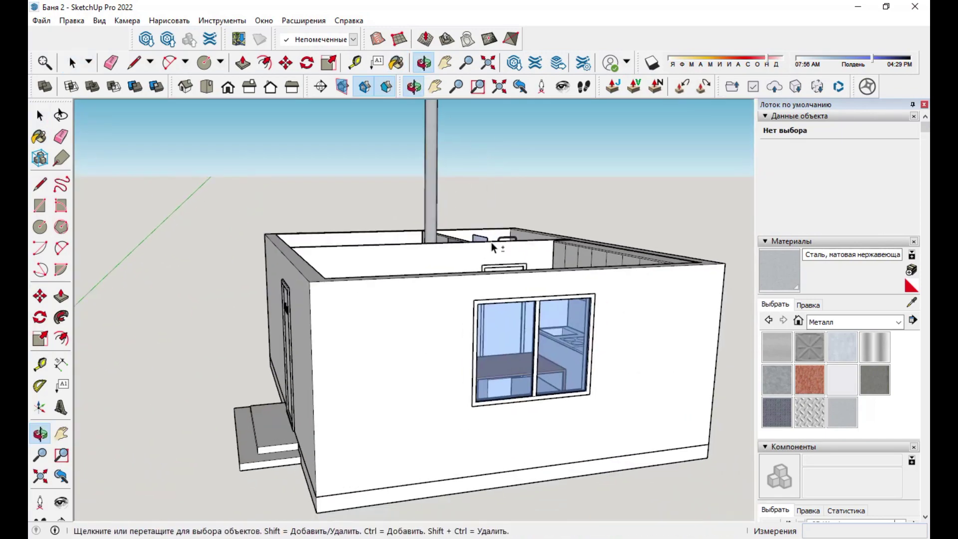
- Paint the exterior walls with the parquet wood material from the Древесина collection
{"action": "key", "text": "space"}
{"action": "left_click", "coordinate": [898, 322]}
{"action": "left_click", "coordinate": [823, 357]}
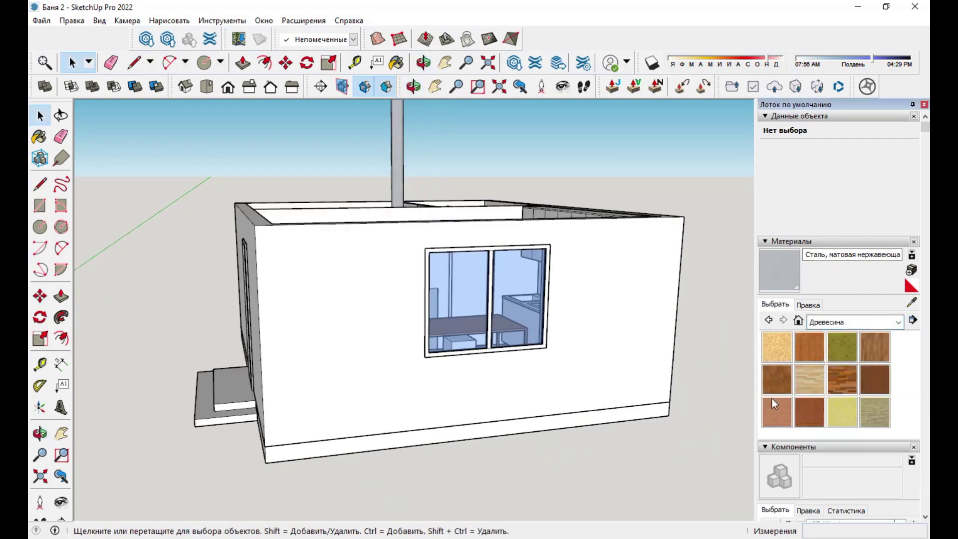
{"action": "left_click", "coordinate": [782, 390]}
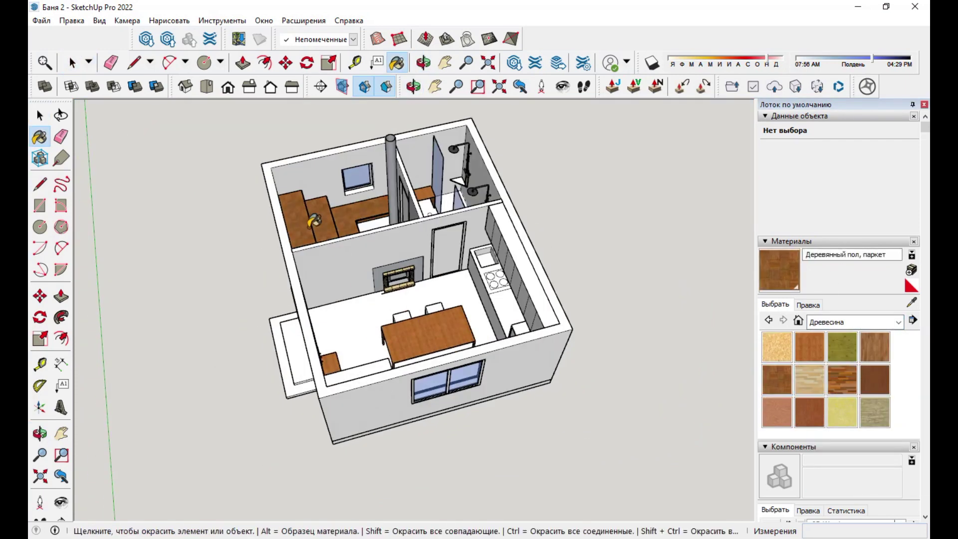
{"action": "left_click", "coordinate": [390, 406]}
{"action": "mouse_move", "coordinate": [390, 407]}
{"action": "middle_mouse_down"}
{"action": "mouse_move", "coordinate": [449, 165]}
{"action": "mouse_move", "coordinate": [456, 199]}
{"action": "mouse_move", "coordinate": [357, 216]}
{"action": "middle_mouse_up"}
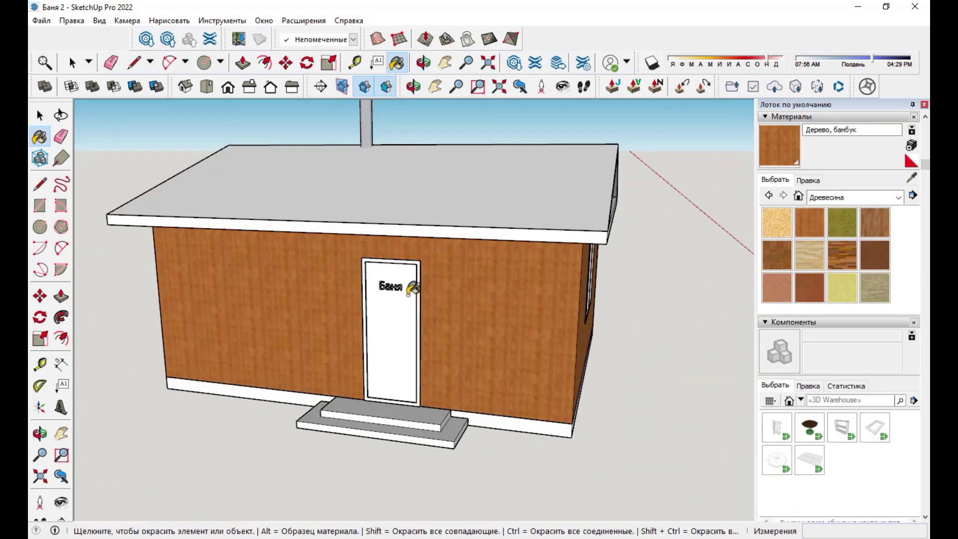
- Try several woods on the Баня door, settling on the lighter Деревянный пол wood
{"action": "scroll", "coordinate": [417, 299], "scroll_direction": "up", "scroll_amount": 3}
{"action": "scroll", "coordinate": [417, 310], "scroll_direction": "down", "scroll_amount": 2}
{"action": "scroll", "coordinate": [410, 326], "scroll_direction": "up", "scroll_amount": 2}
{"action": "left_click", "coordinate": [777, 285]}
{"action": "left_click", "coordinate": [421, 331]}
{"action": "scroll", "coordinate": [420, 331], "scroll_direction": "up", "scroll_amount": 1}
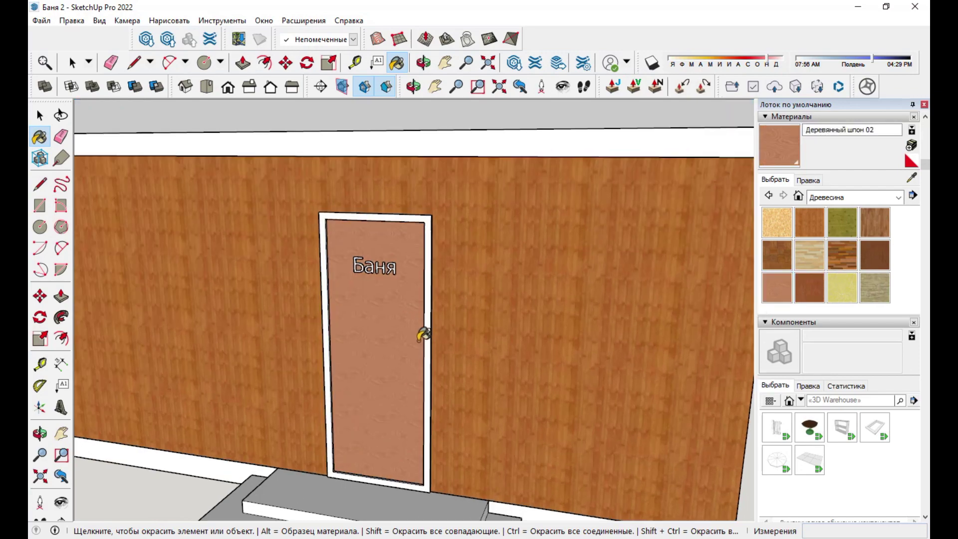
{"action": "left_click", "coordinate": [809, 287]}
{"action": "left_click", "coordinate": [439, 345]}
{"action": "left_click", "coordinate": [861, 230]}
{"action": "scroll", "coordinate": [421, 336], "scroll_direction": "up", "scroll_amount": 1}
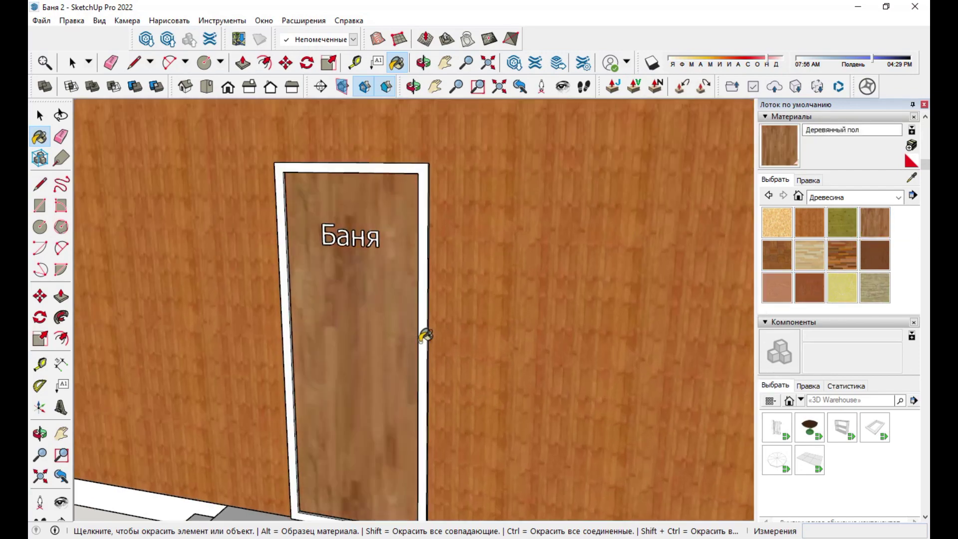
{"action": "left_click", "coordinate": [427, 341]}
- Paint a gable triangle fresh cherry wood, undoing the accidental paint on the roof
{"action": "left_click", "coordinate": [806, 288]}
{"action": "scroll", "coordinate": [417, 305], "scroll_direction": "down", "scroll_amount": 2}
{"action": "scroll", "coordinate": [417, 306], "scroll_direction": "down", "scroll_amount": 5}
{"action": "middle_click_drag", "start_coordinate": [416, 305], "coordinate": [401, 284]}
{"action": "left_click", "coordinate": [485, 218]}
{"action": "middle_click_drag", "start_coordinate": [485, 217], "coordinate": [414, 216]}
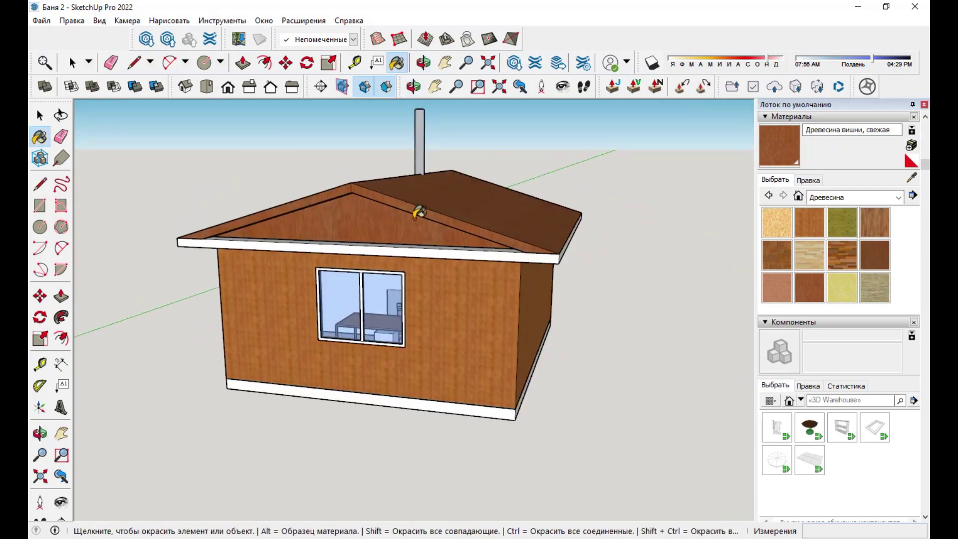
{"action": "key", "text": "ctrl+z"}
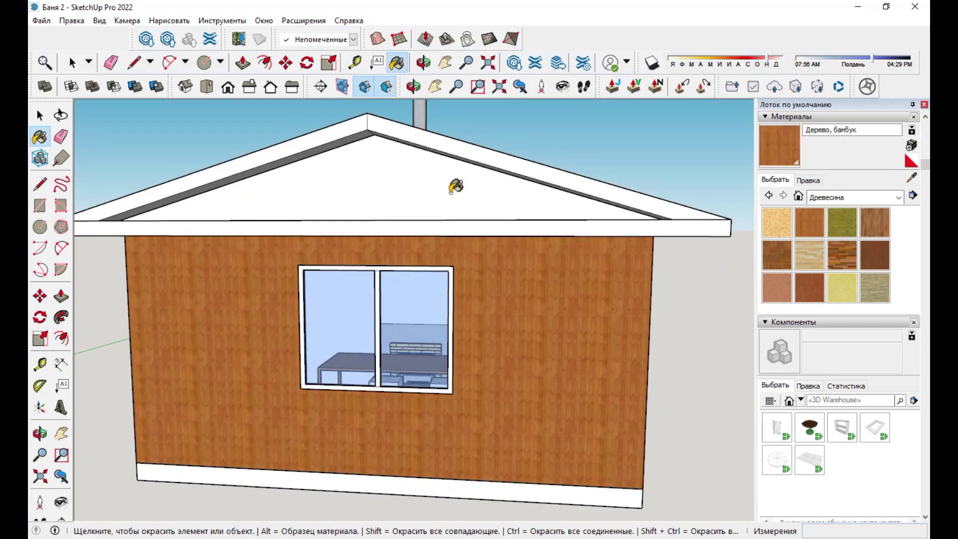
- Paint the front gable triangle and the fascia board fresh cherry wood
{"action": "left_click", "coordinate": [456, 187]}
{"action": "mouse_move", "coordinate": [456, 187]}
{"action": "middle_mouse_down"}
{"action": "mouse_move", "coordinate": [442, 229]}
{"action": "mouse_move", "coordinate": [305, 224]}
{"action": "mouse_move", "coordinate": [466, 248]}
{"action": "middle_mouse_up"}
{"action": "left_click", "coordinate": [464, 214], "text": "alt"}
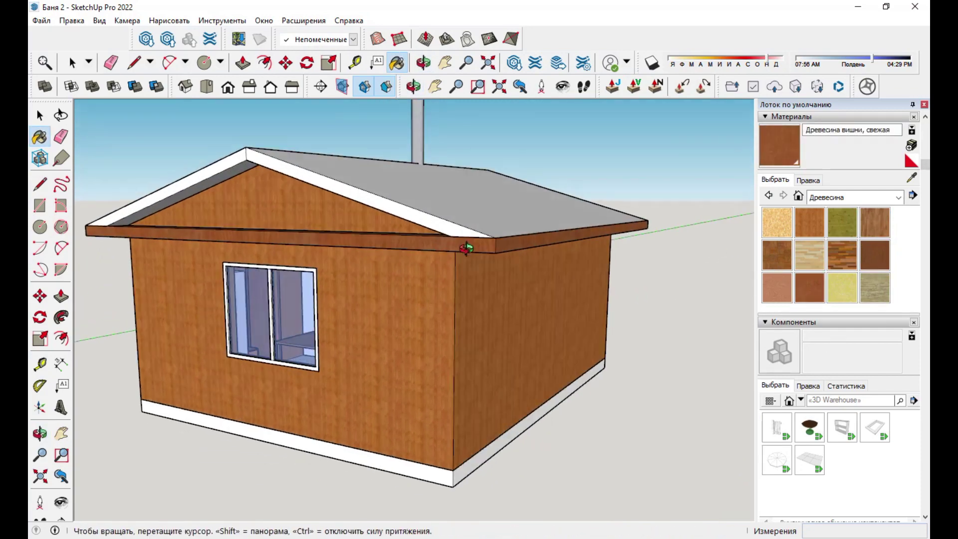
{"action": "key", "text": "o"}
{"action": "mouse_move", "coordinate": [466, 248]}
{"action": "left_mouse_down"}
{"action": "mouse_move", "coordinate": [225, 284]}
{"action": "mouse_move", "coordinate": [590, 220]}
{"action": "mouse_move", "coordinate": [621, 176]}
{"action": "left_mouse_up"}
{"action": "mouse_move", "coordinate": [805, 290]}
{"action": "left_mouse_down"}
{"action": "mouse_move", "coordinate": [103, 240]}
{"action": "mouse_move", "coordinate": [406, 274]}
{"action": "mouse_move", "coordinate": [500, 257]}
{"action": "left_mouse_up"}
{"action": "key", "text": "space"}
{"action": "left_click", "coordinate": [854, 322]}
{"action": "left_click", "coordinate": [848, 373]}
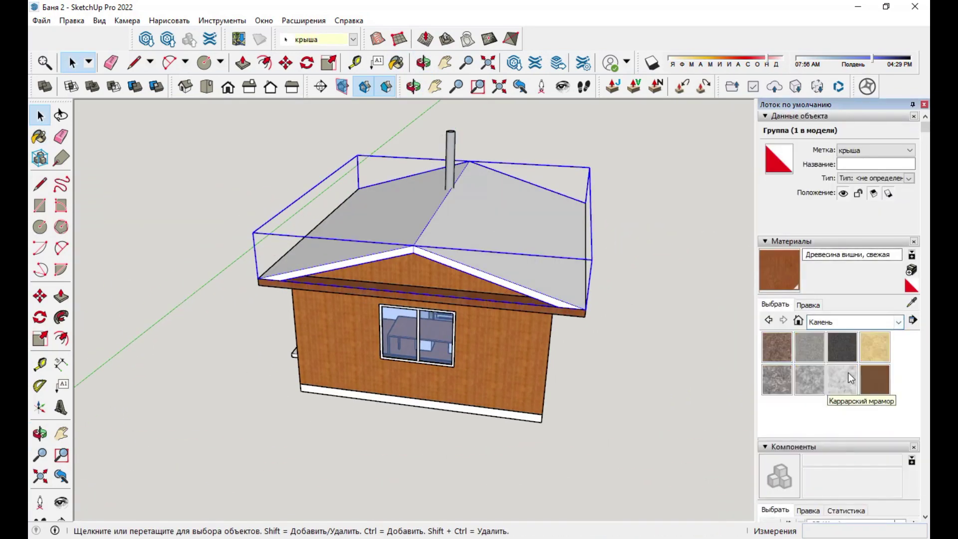
- Cover both roof slopes with Кровля зубцами scalloped shingles from the Кровля collection
{"action": "left_click", "coordinate": [854, 322]}
{"action": "scroll", "coordinate": [856, 359], "scroll_direction": "down", "scroll_amount": 3}
{"action": "left_click", "coordinate": [838, 379]}
{"action": "left_click", "coordinate": [770, 342]}
{"action": "left_click", "coordinate": [499, 214]}
{"action": "mouse_move", "coordinate": [499, 214]}
{"action": "middle_mouse_down"}
{"action": "mouse_move", "coordinate": [595, 208]}
{"action": "mouse_move", "coordinate": [549, 214]}
{"action": "middle_mouse_up"}
{"action": "left_click", "coordinate": [841, 346]}
{"action": "left_click", "coordinate": [449, 226]}
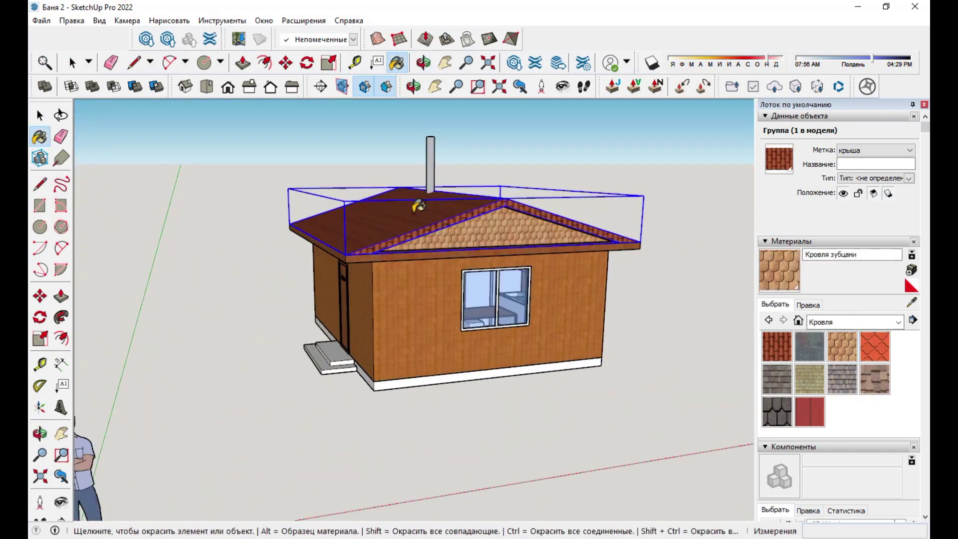
{"action": "left_click", "coordinate": [428, 209], "text": "alt"}
{"action": "left_click", "coordinate": [428, 209]}
{"action": "left_click", "coordinate": [848, 358]}
{"action": "left_click", "coordinate": [448, 220]}
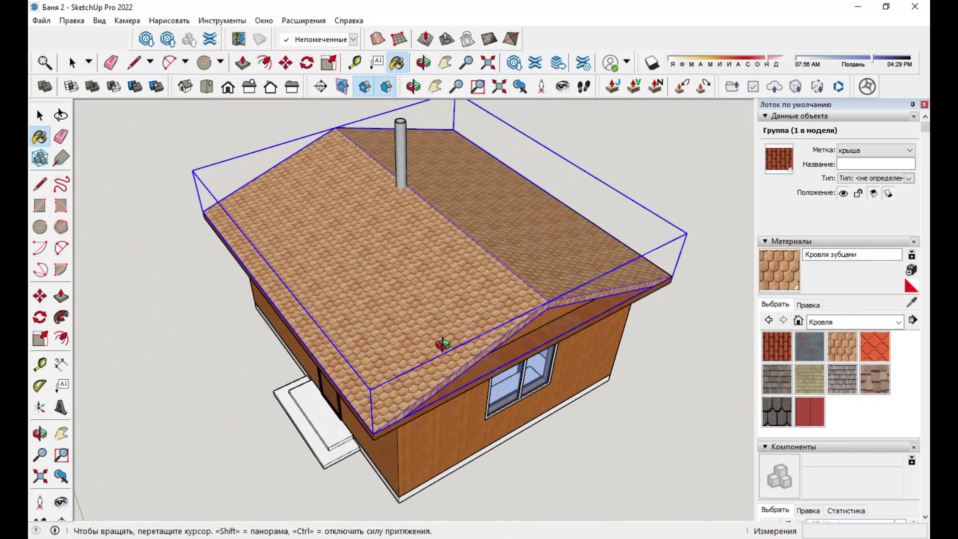
{"action": "middle_click_drag", "start_coordinate": [449, 220], "coordinate": [499, 249]}
- Paint the plinth and entrance steps with old grey asphalt concrete from Асфальт и бетон
{"action": "left_click", "coordinate": [874, 346]}
{"action": "left_click", "coordinate": [279, 369]}
{"action": "left_click", "coordinate": [420, 389]}
{"action": "middle_click_drag", "start_coordinate": [420, 389], "coordinate": [384, 379]}
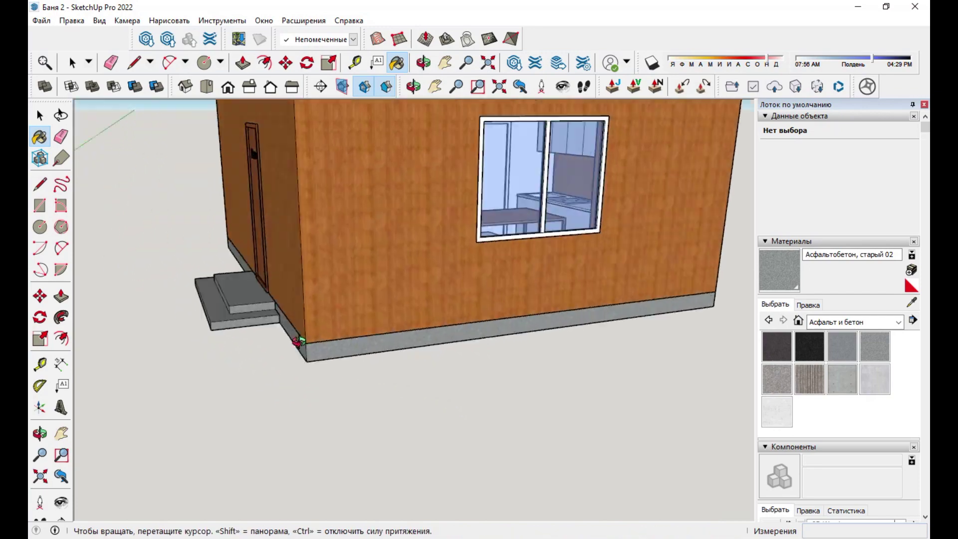
{"action": "scroll", "coordinate": [384, 379], "scroll_direction": "down", "scroll_amount": 3}
{"action": "scroll", "coordinate": [410, 251], "scroll_direction": "down", "scroll_amount": 3}
{"action": "middle_click_drag", "start_coordinate": [409, 251], "coordinate": [424, 274]}
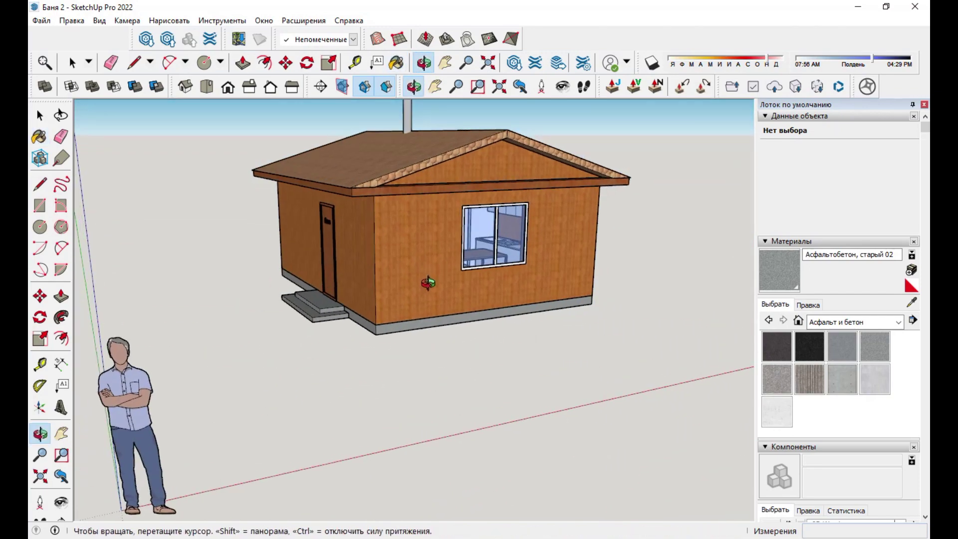
{"action": "scroll", "coordinate": [421, 335], "scroll_direction": "up", "scroll_amount": 3}
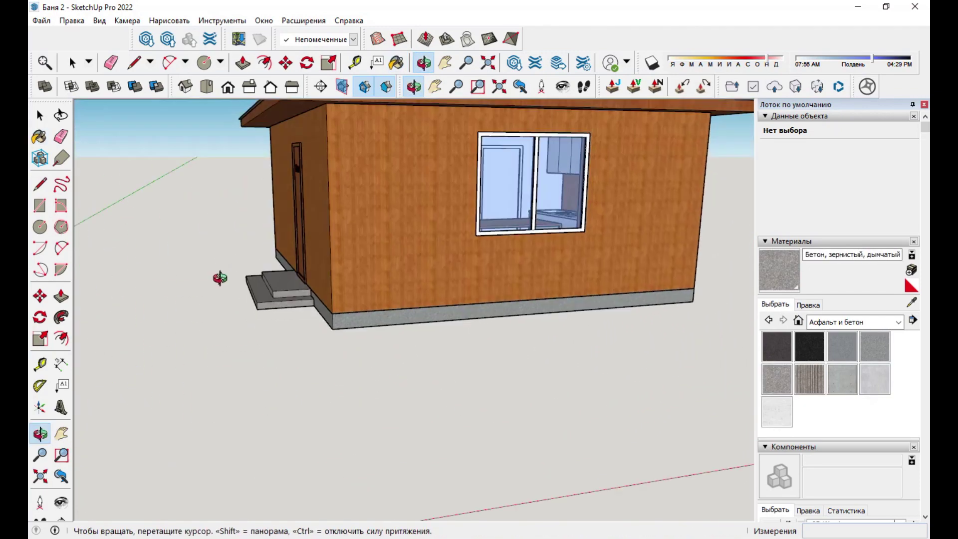